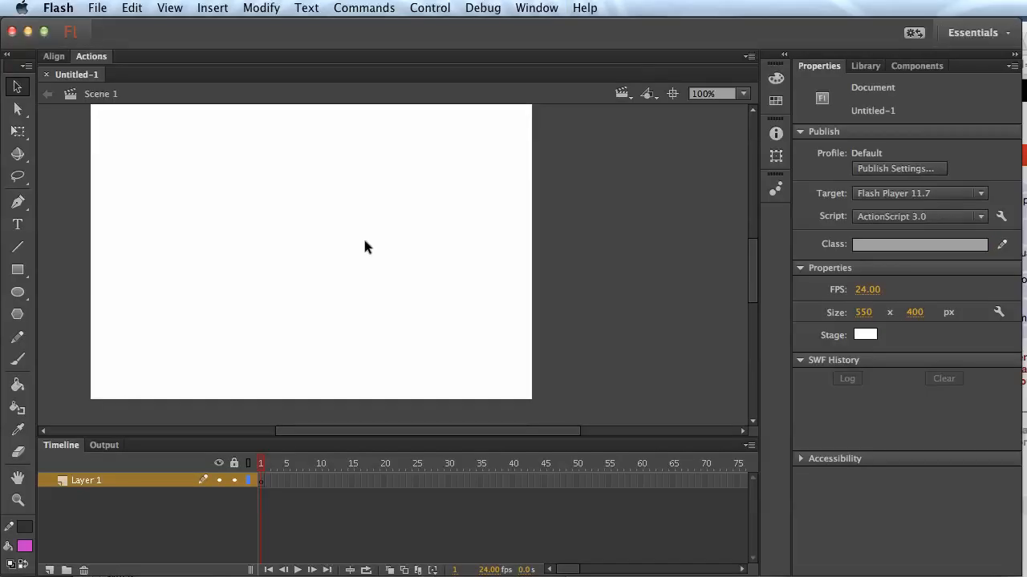
- Add a second layer to the timeline and rename the original Layer 1 as "text"
drag(318, 227, 398, 256)
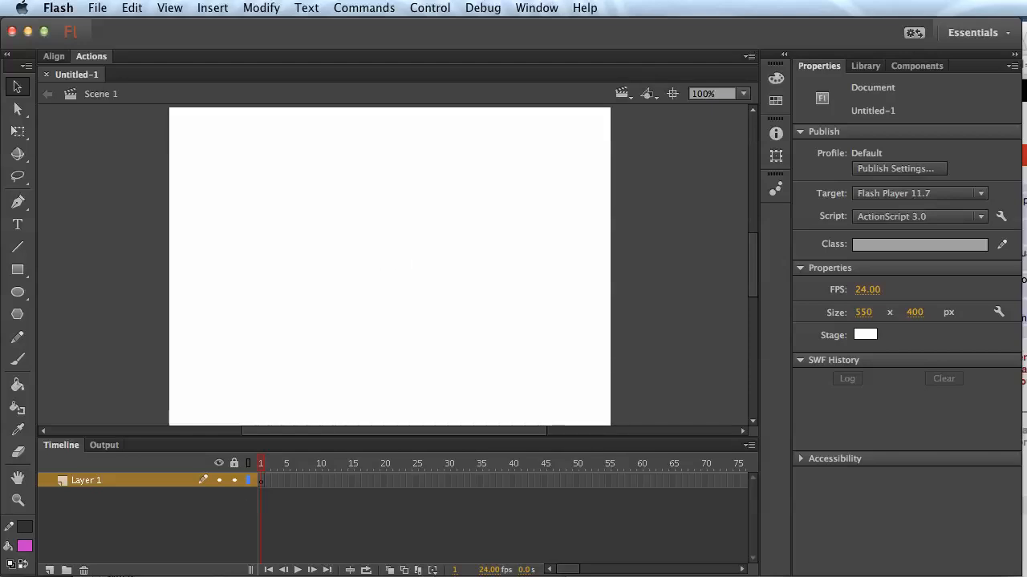
click(49, 571)
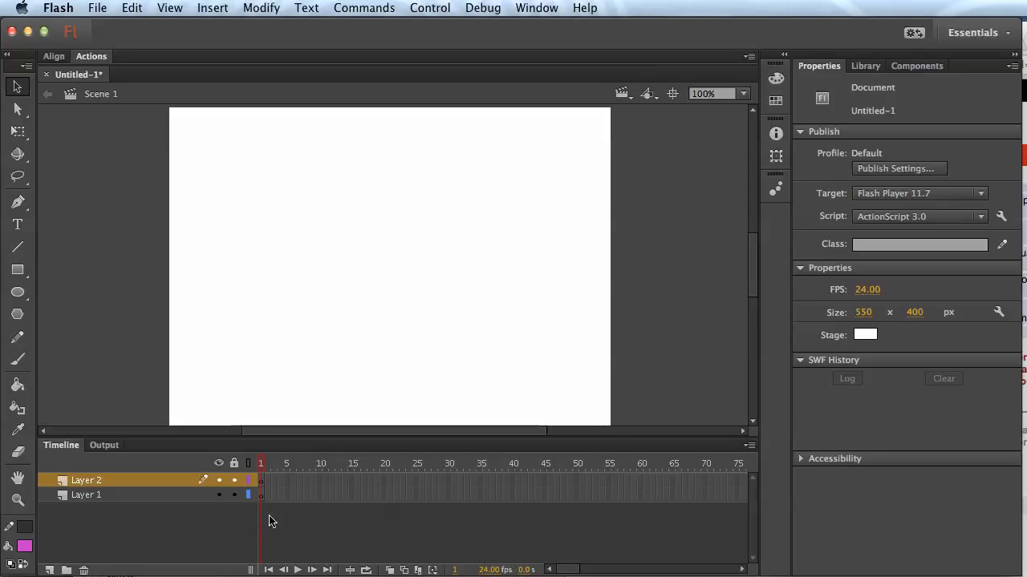
double_click(85, 496)
text(t)
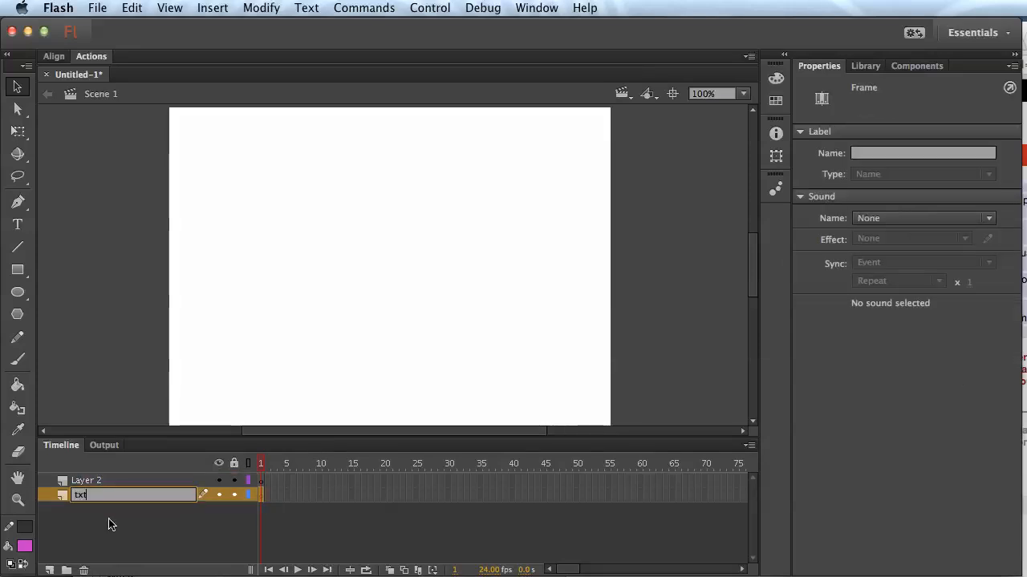
text(ext)
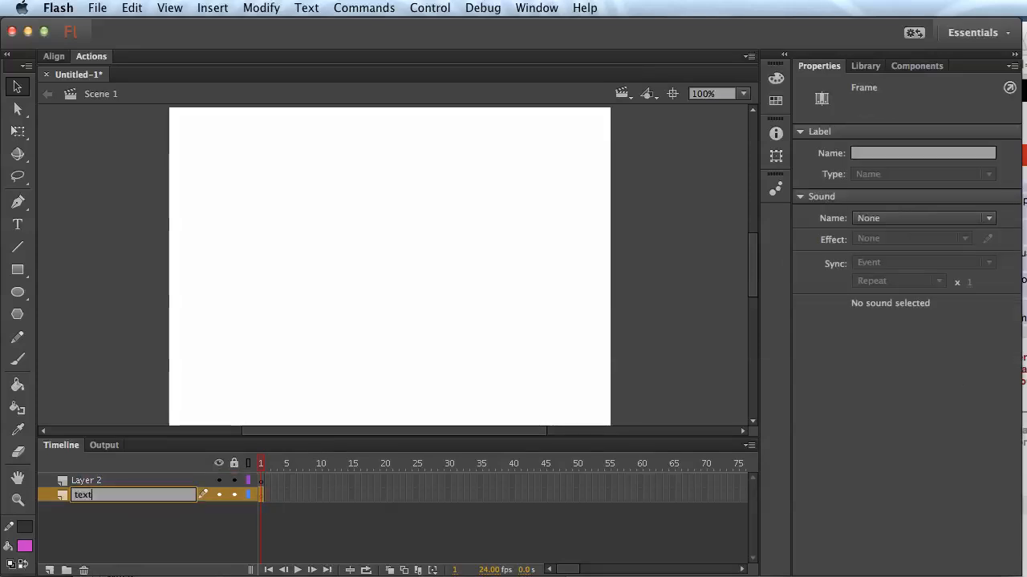
click(110, 547)
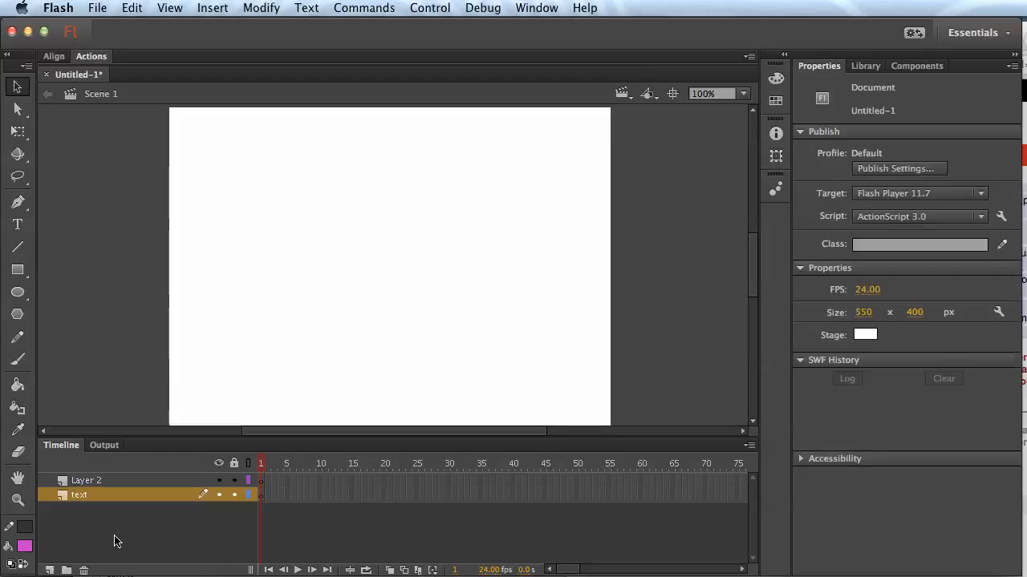
- Add the static text "How to Make A Pizza" in dark red on the text layer
click(17, 224)
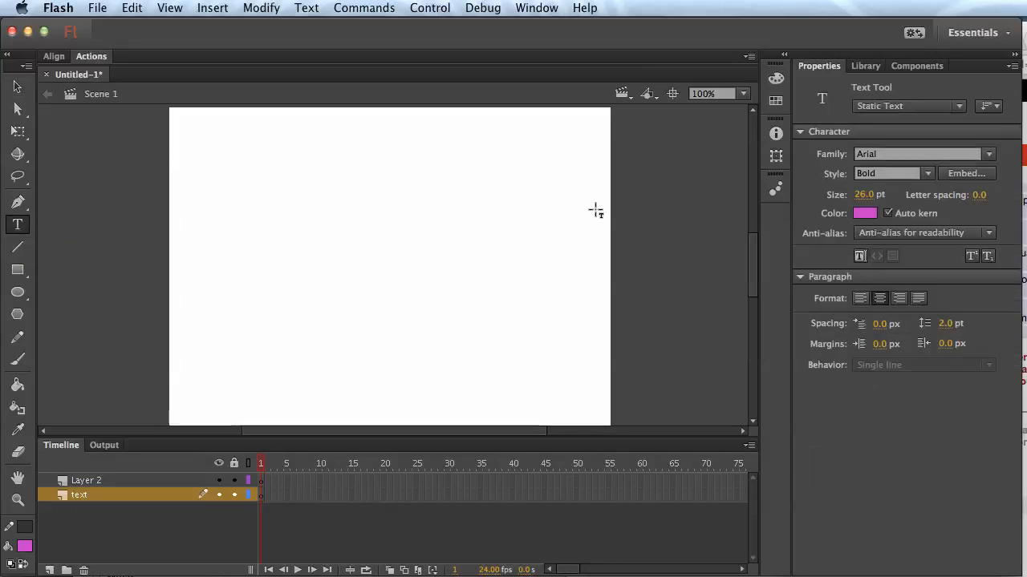
click(858, 215)
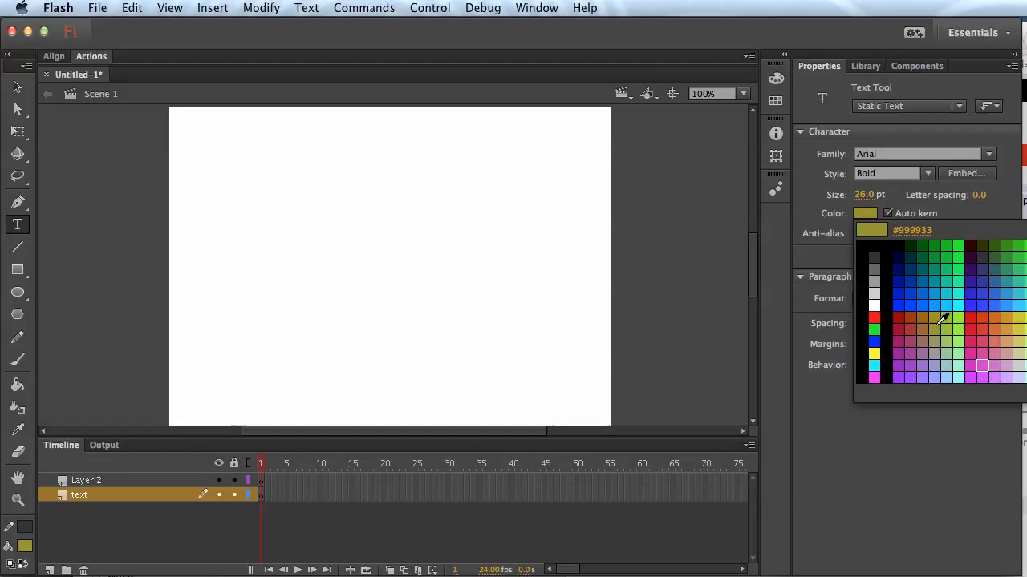
click(898, 315)
click(225, 170)
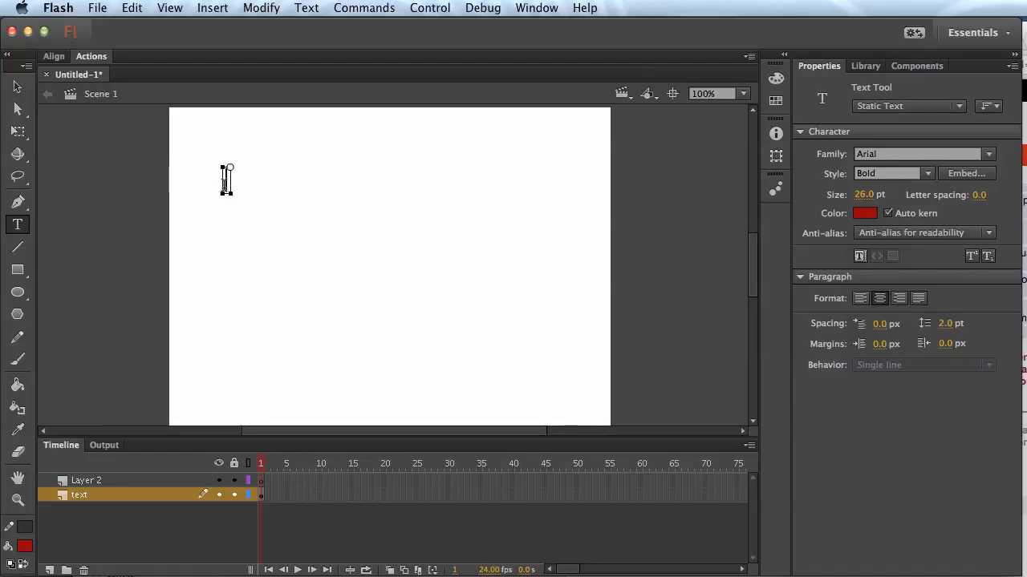
text(f)
key(BackSpace)
text(P)
key(BackSpace)
text(How to Ma)
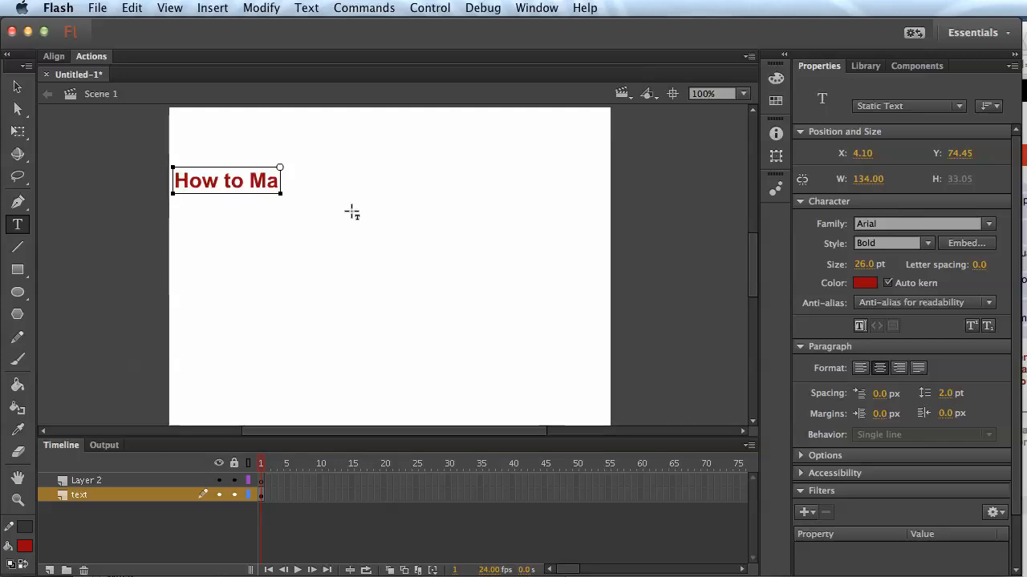
text(ke  A Pizza)
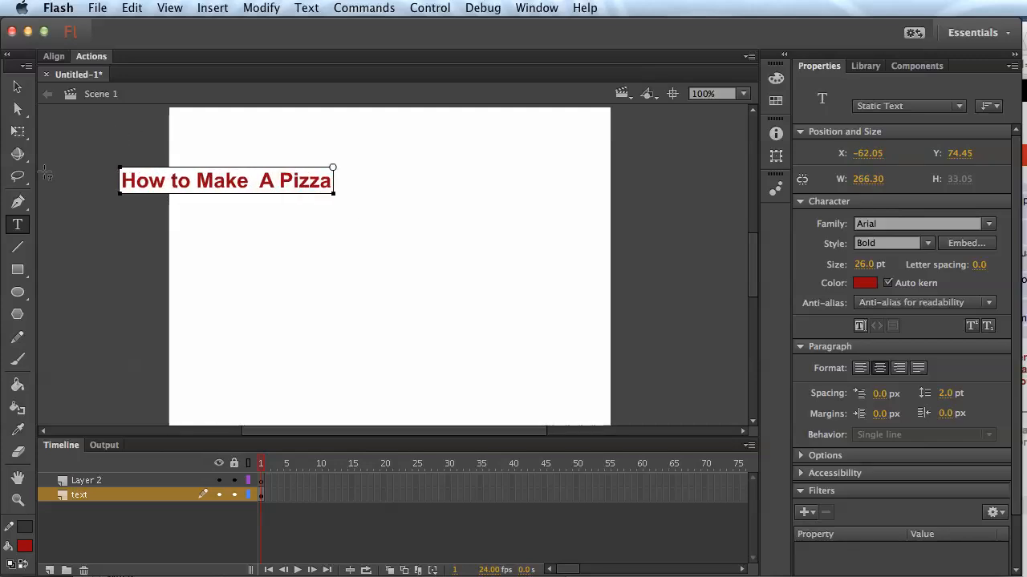
- Move the title text to the upper middle of the stage, at about X 141, Y 142
click(18, 86)
drag(292, 191, 451, 235)
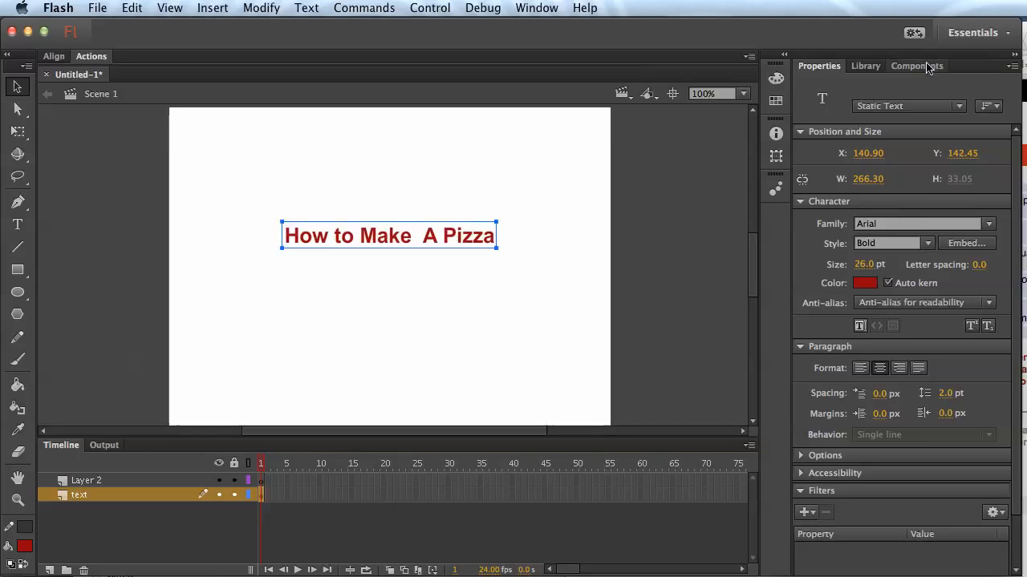
click(696, 224)
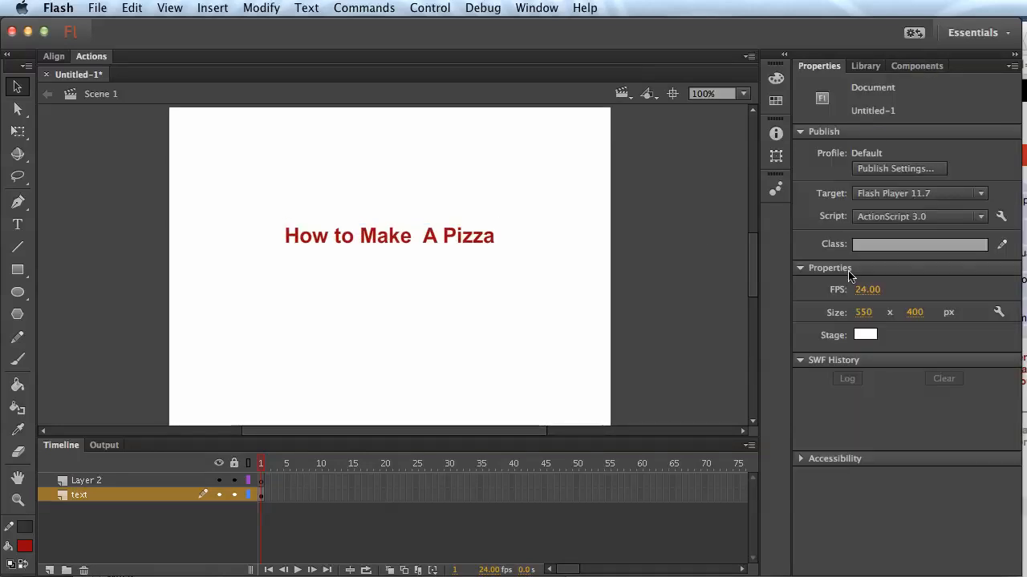
- Set the document's frame rate to 30 FPS
click(864, 290)
text(30)
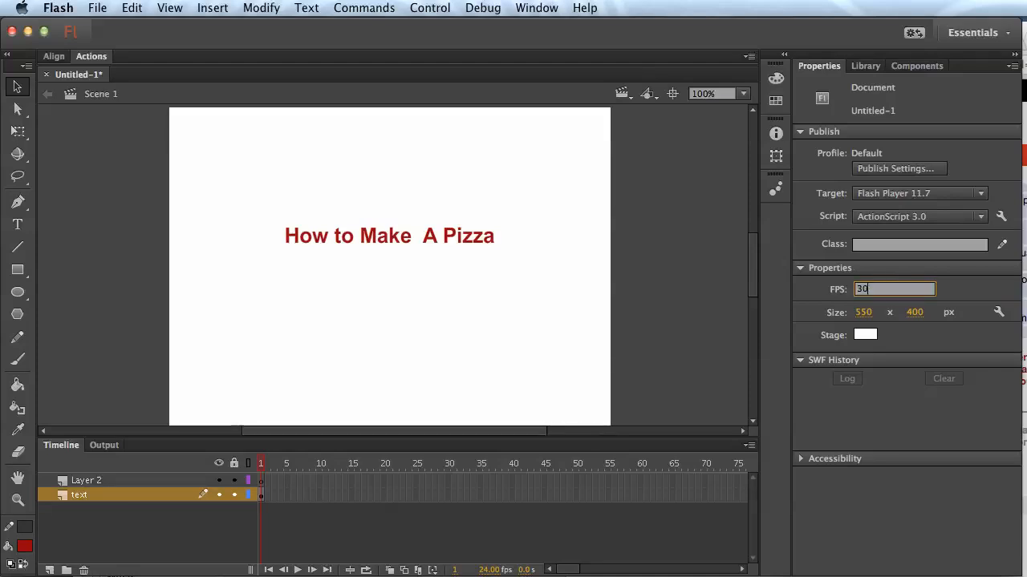
key(Return)
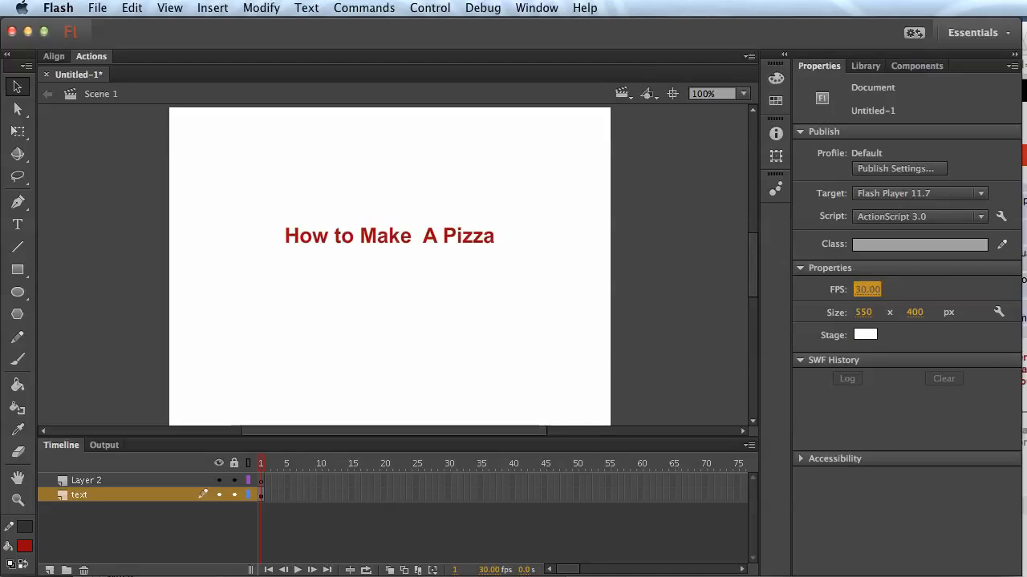
click(646, 232)
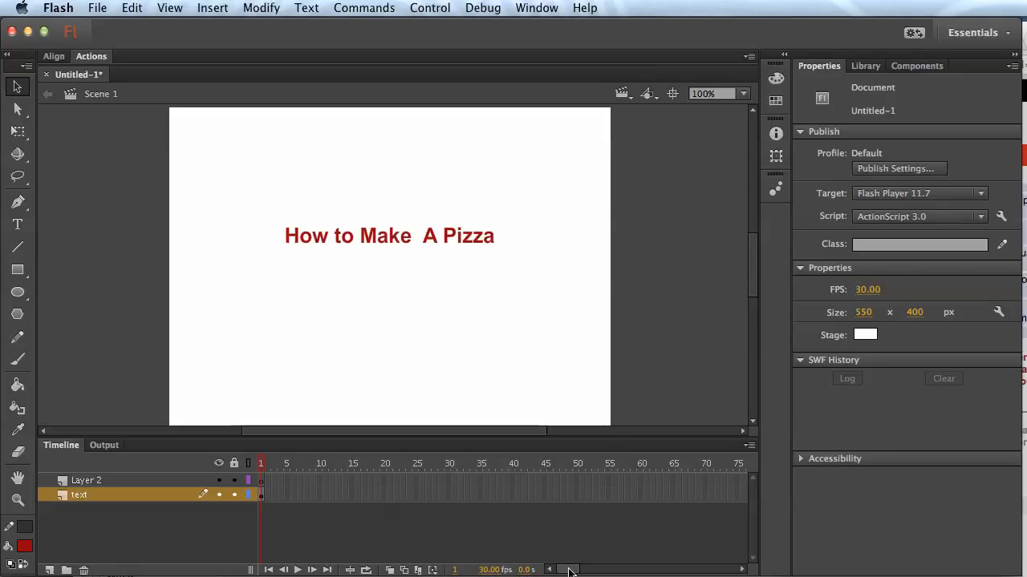
- Extend the text layer by inserting a frame at frame 90, and return the playhead to frame 1
drag(569, 571, 578, 570)
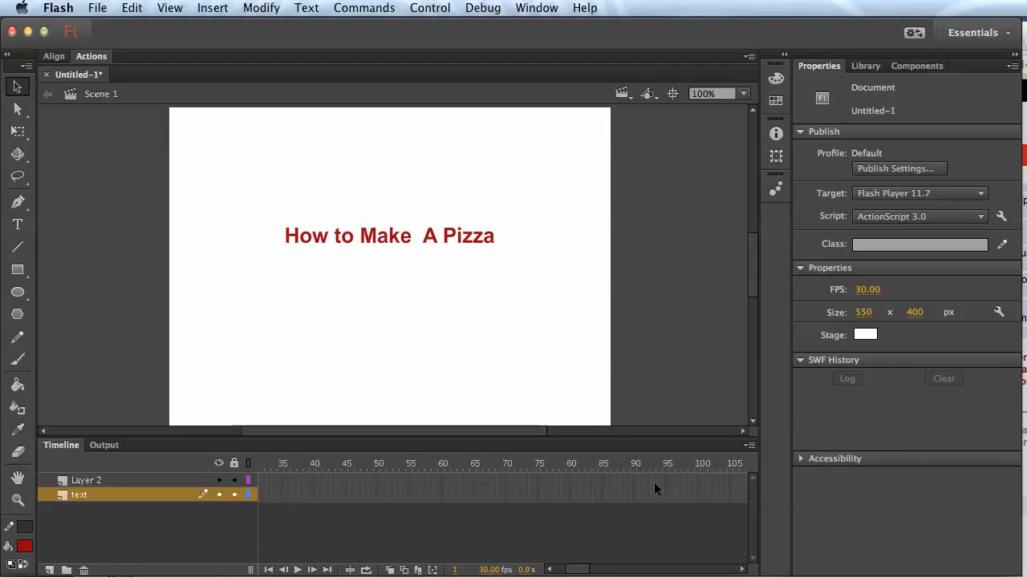
right_click(631, 494)
click(665, 574)
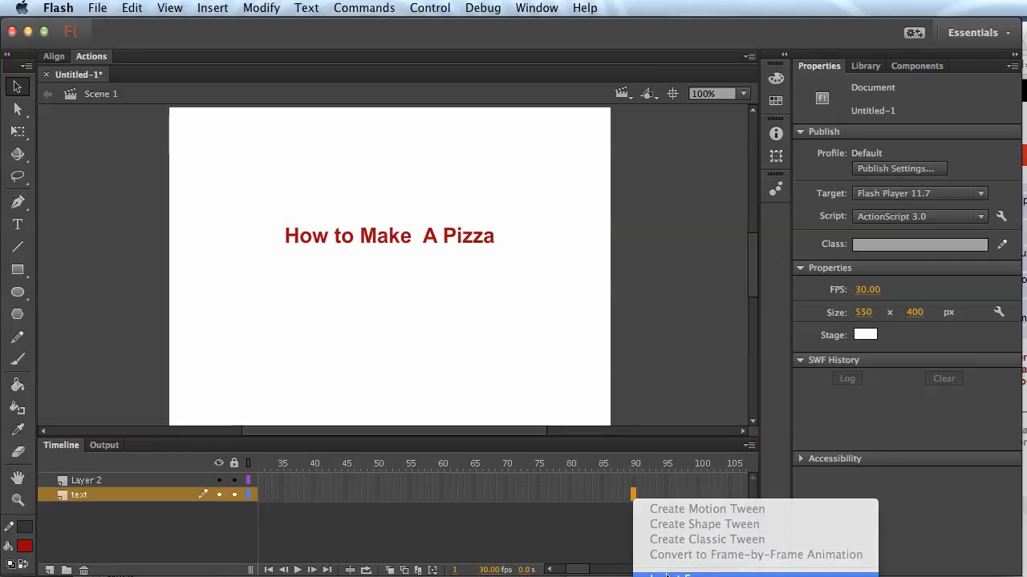
click(531, 311)
drag(487, 467, 120, 454)
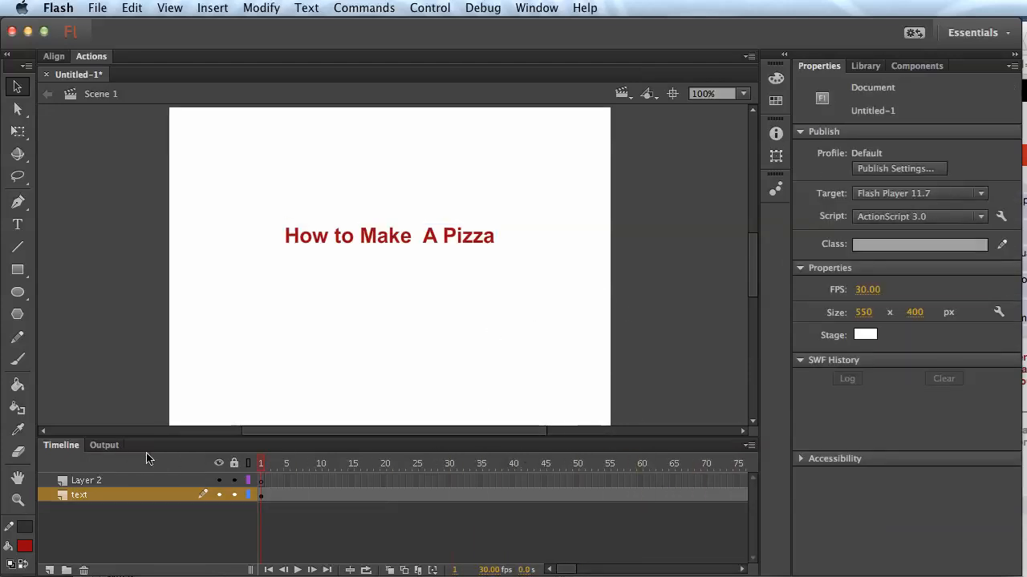
- Try to convert the title text into a button symbol named text-HowTo
click(349, 243)
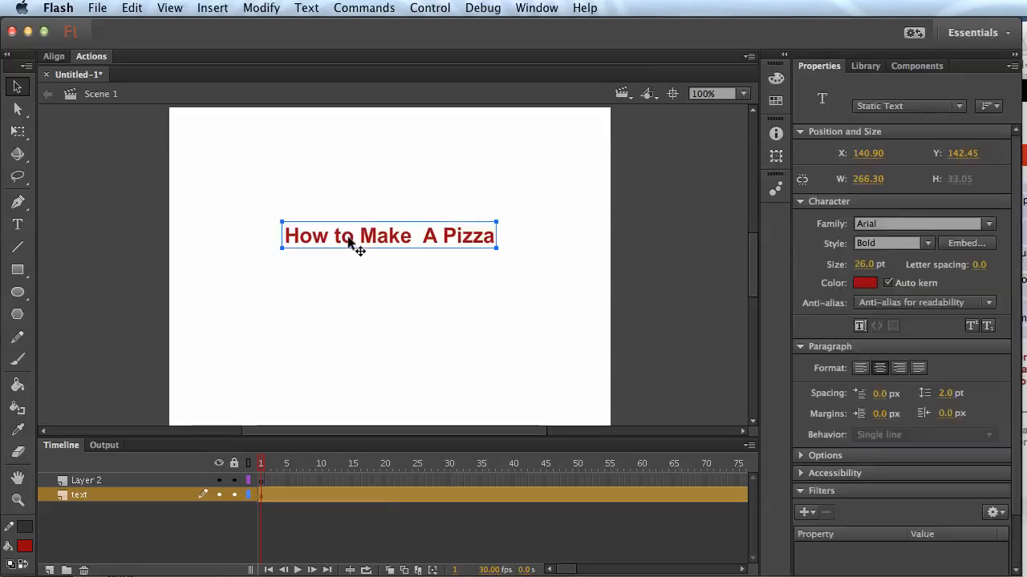
right_click(460, 236)
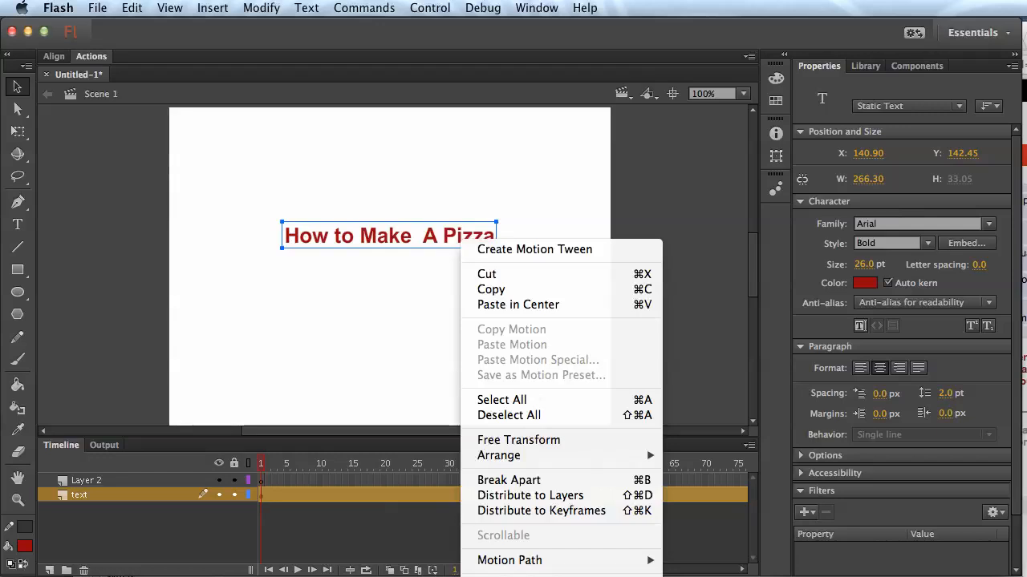
key(F8)
drag(765, 391, 479, 160)
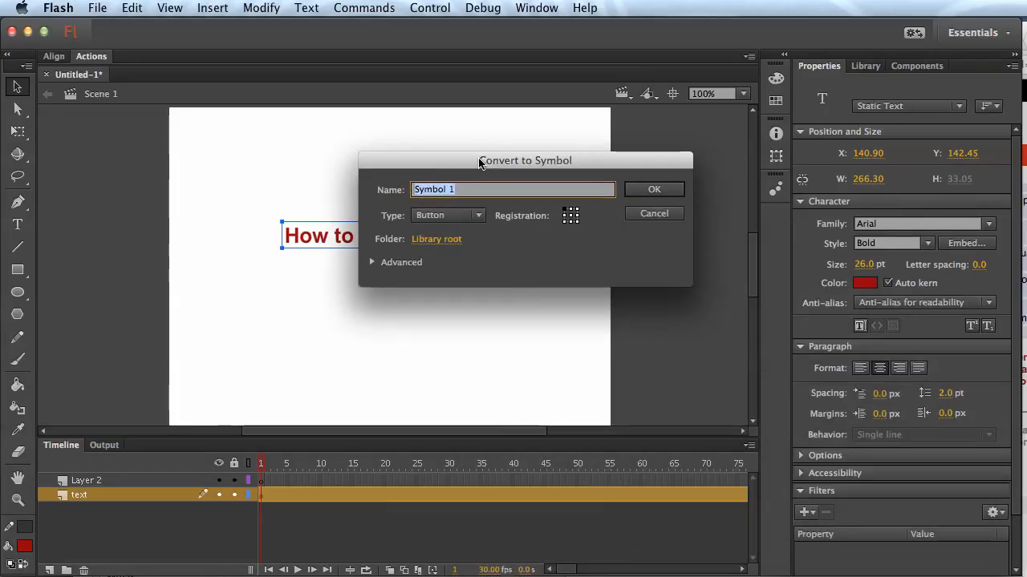
text(t)
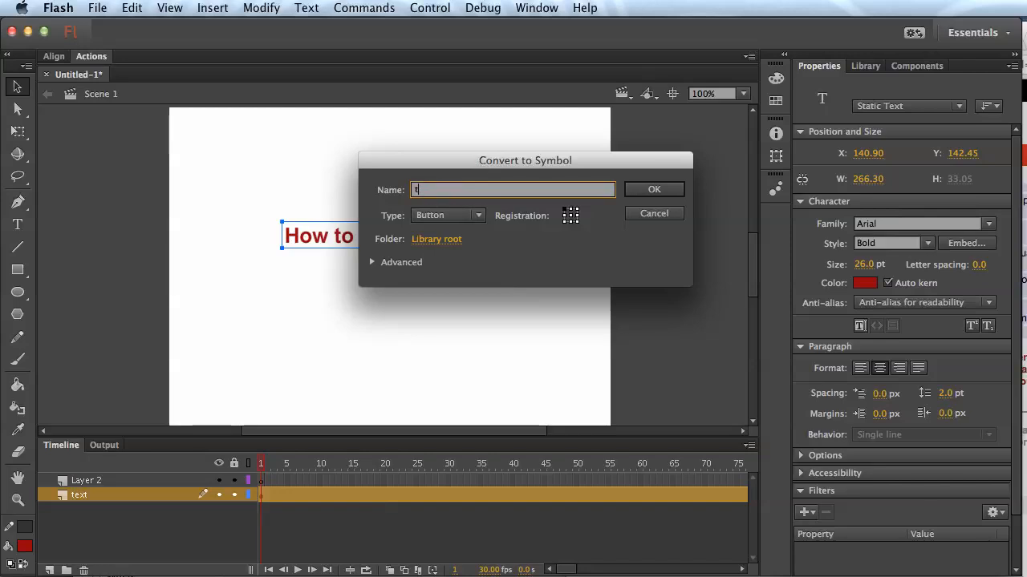
text(ext-HowTo)
key(Return)
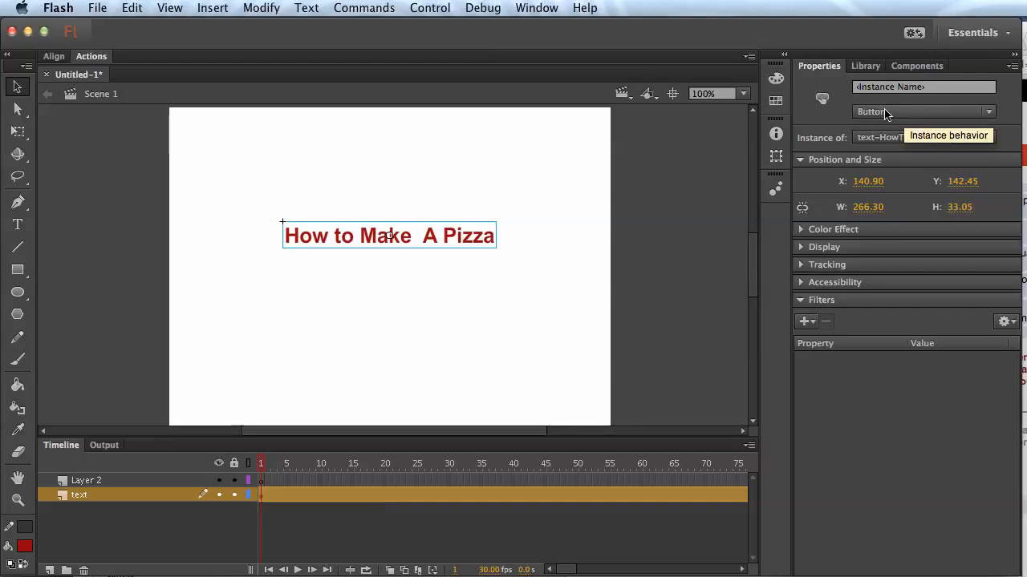
key(ctrl+z)
click(466, 268)
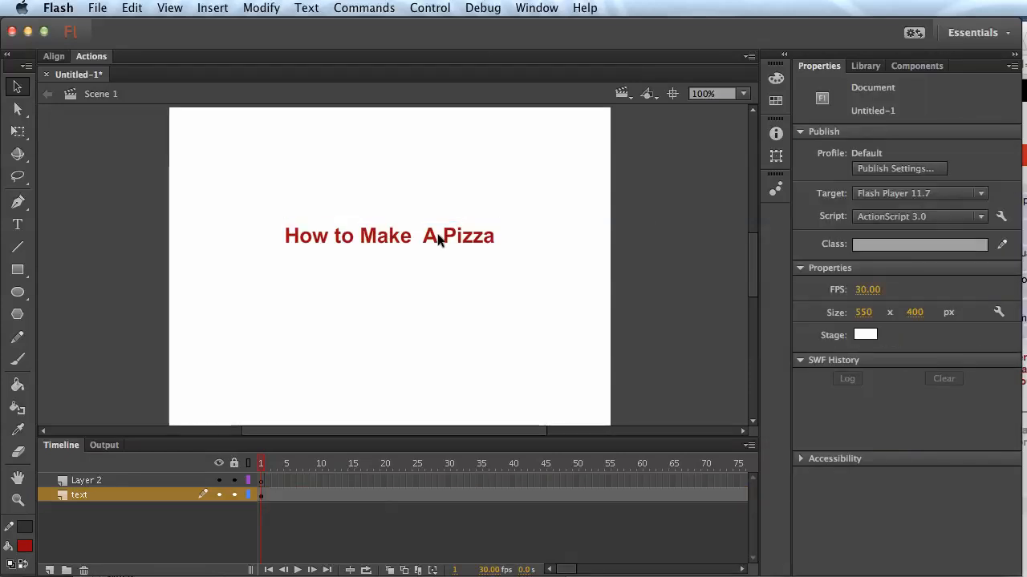
- Convert the title text into a Graphic symbol named text-HowTo
click(439, 239)
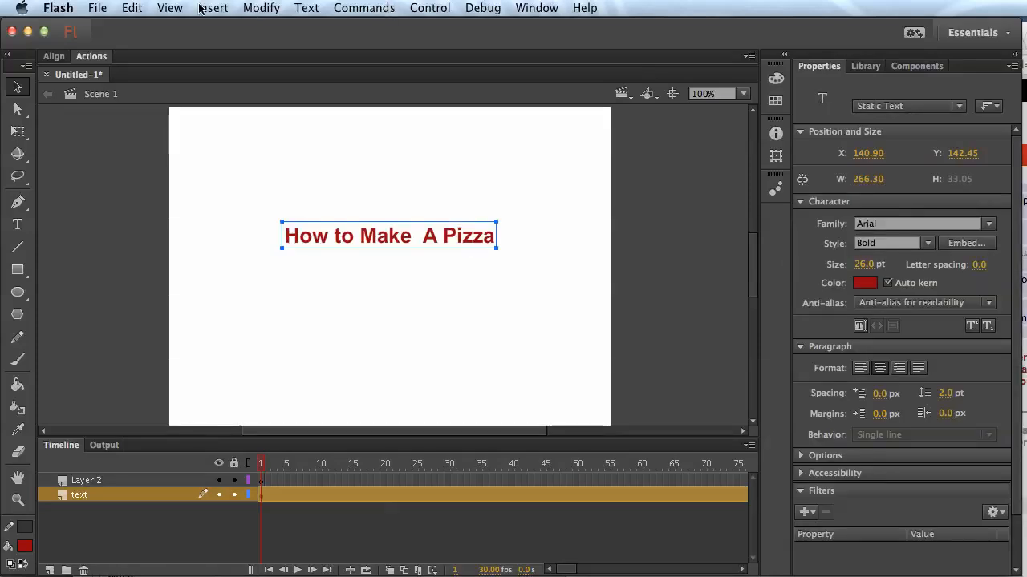
click(261, 7)
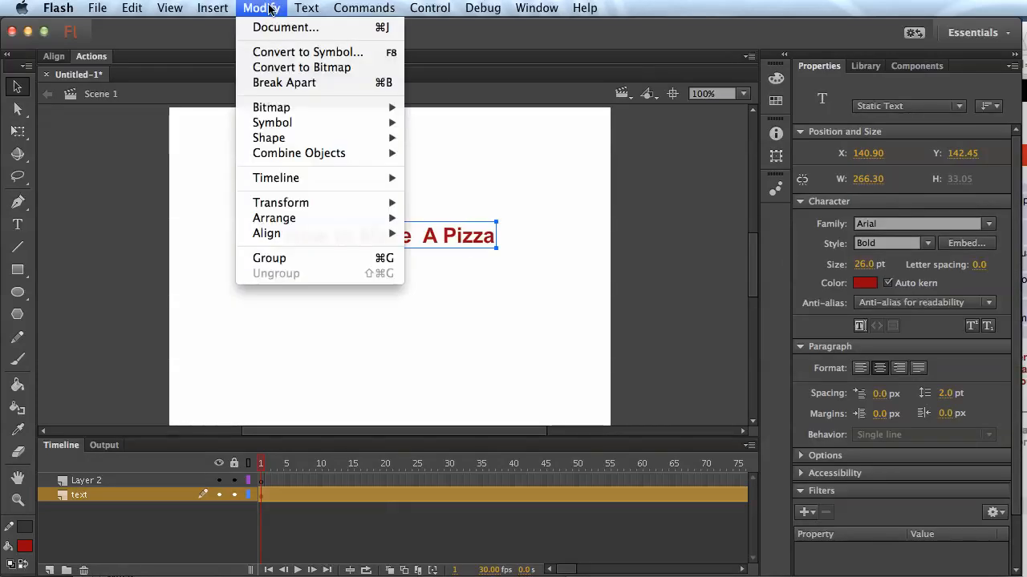
click(298, 46)
text(te)
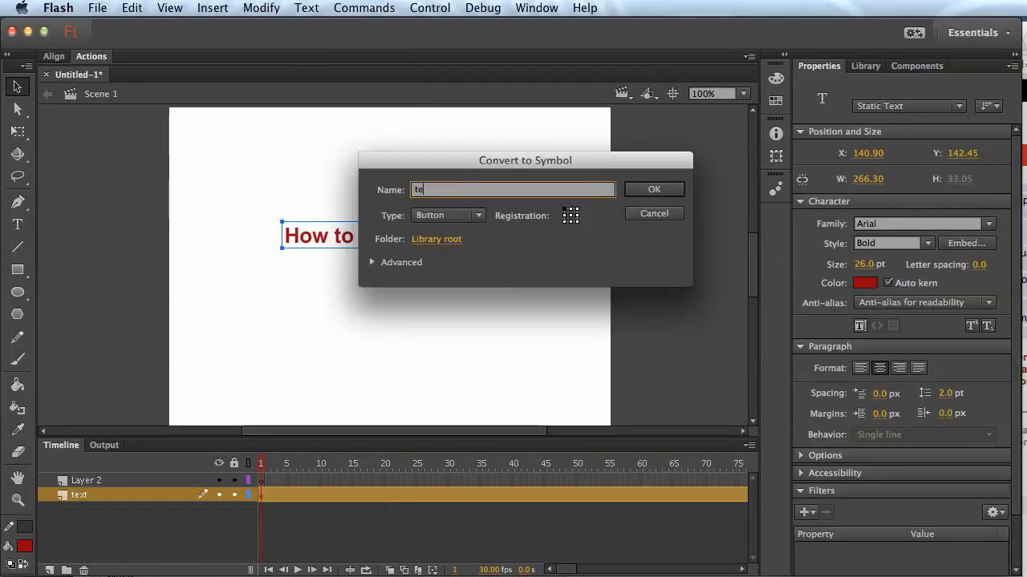
text(xt-)
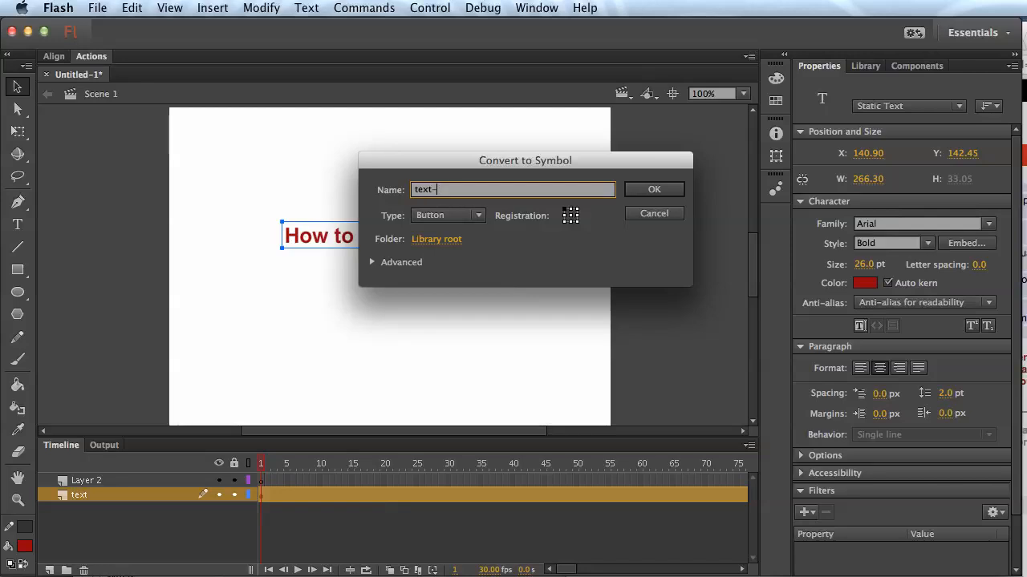
text(HowTo)
click(447, 217)
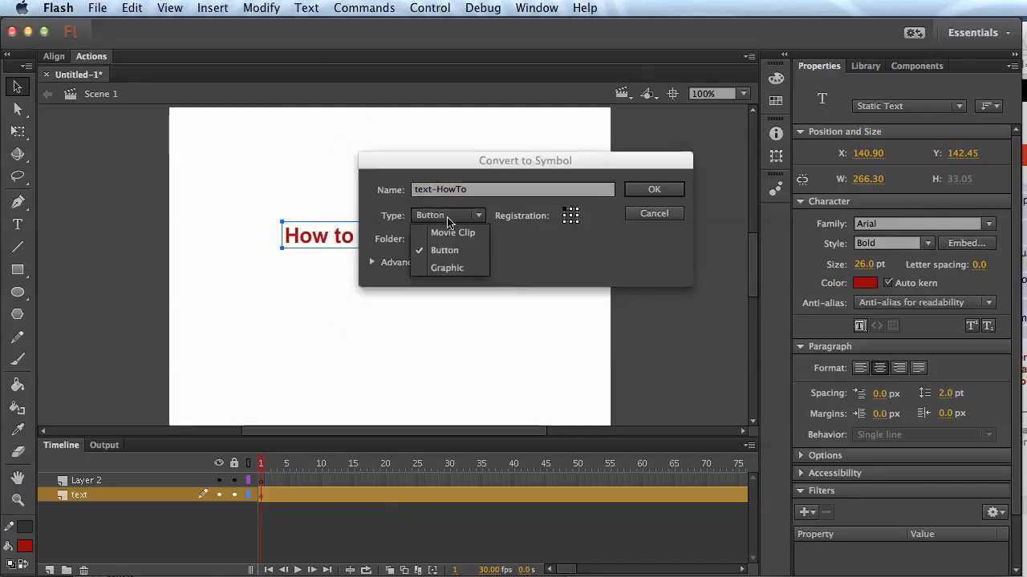
click(474, 270)
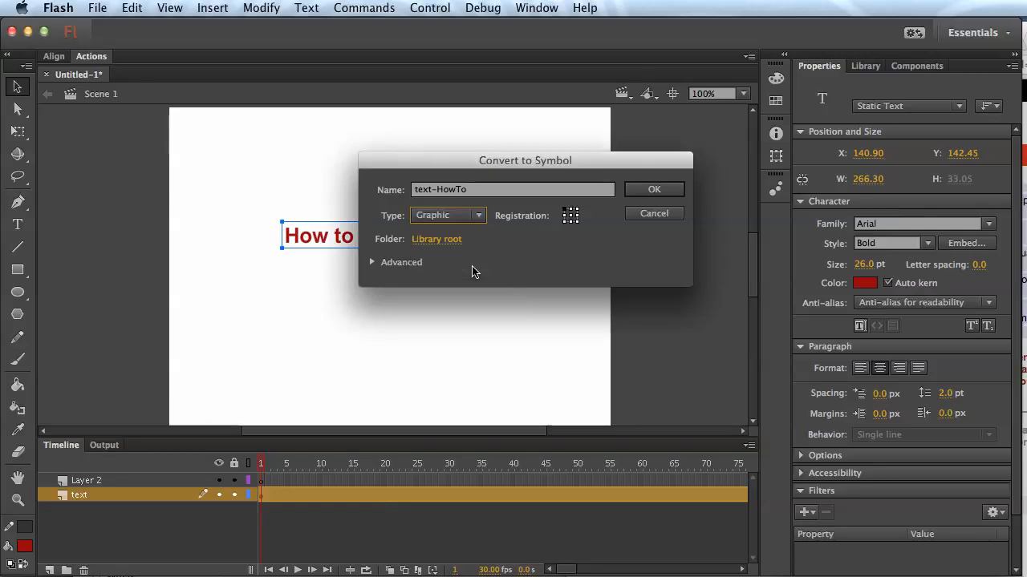
click(643, 192)
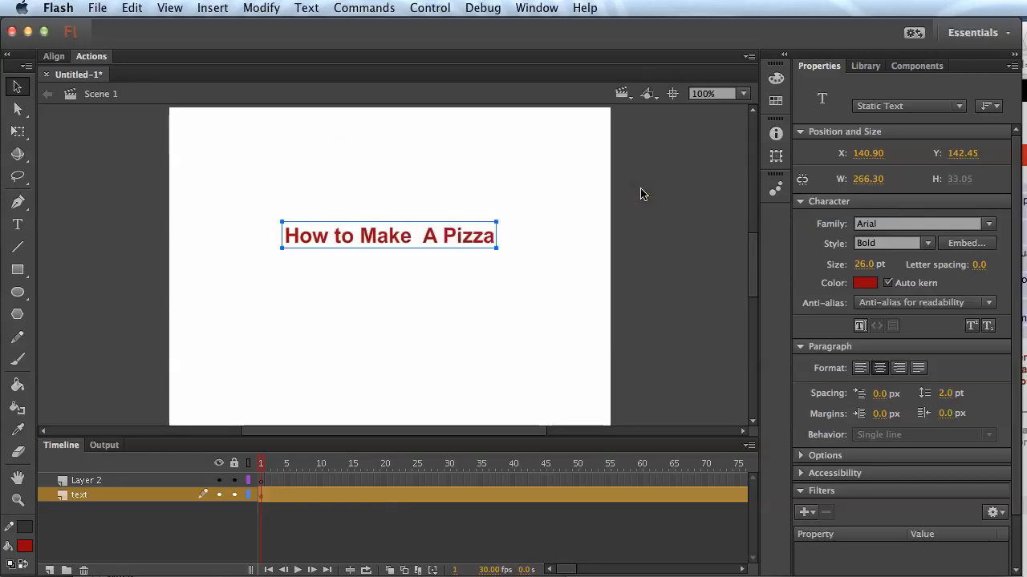
click(515, 330)
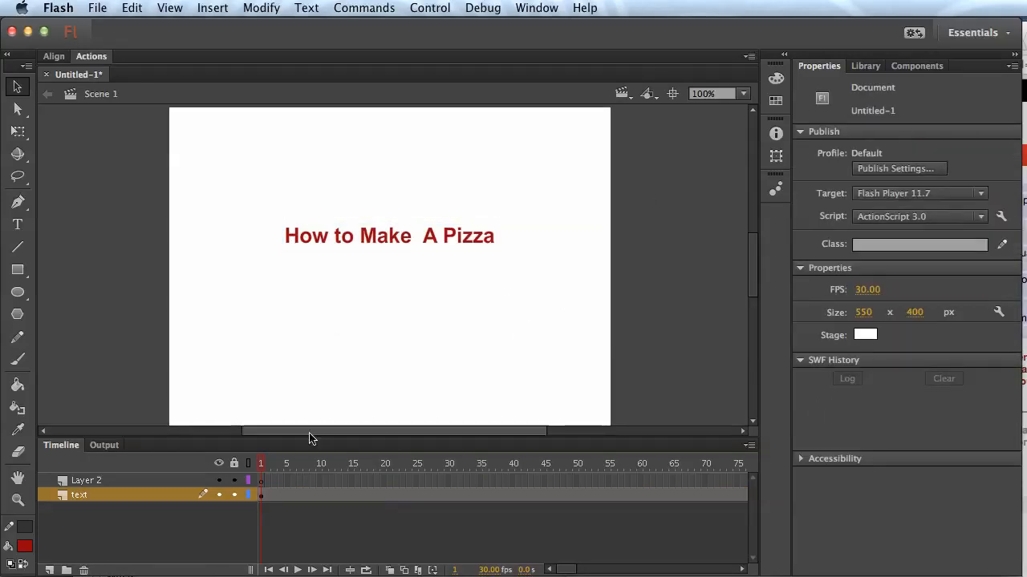
- Move the title graphic above the stage at frame 1, to about X 137, Y -48
drag(283, 464, 258, 460)
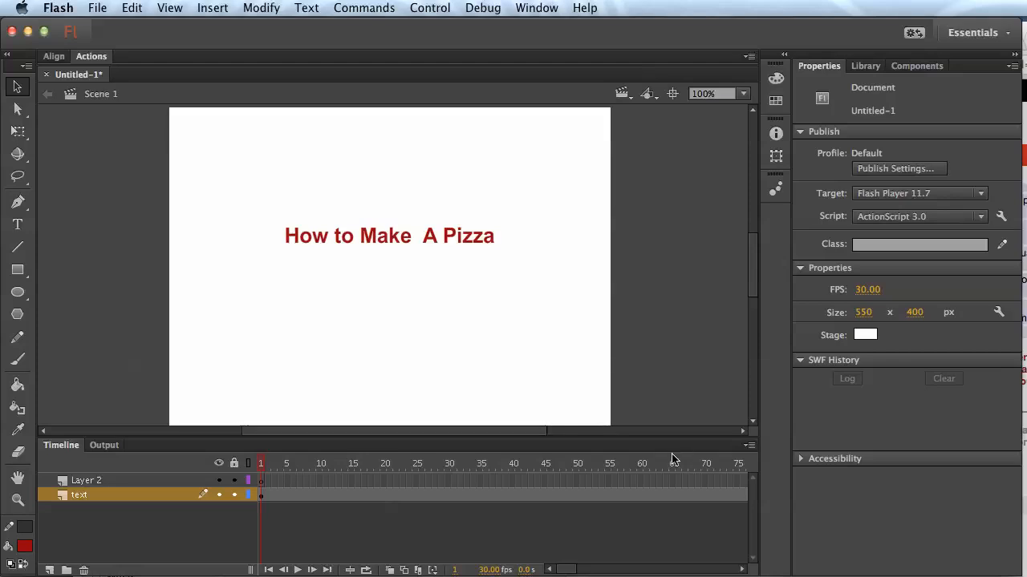
drag(538, 307, 536, 341)
drag(412, 268, 408, 113)
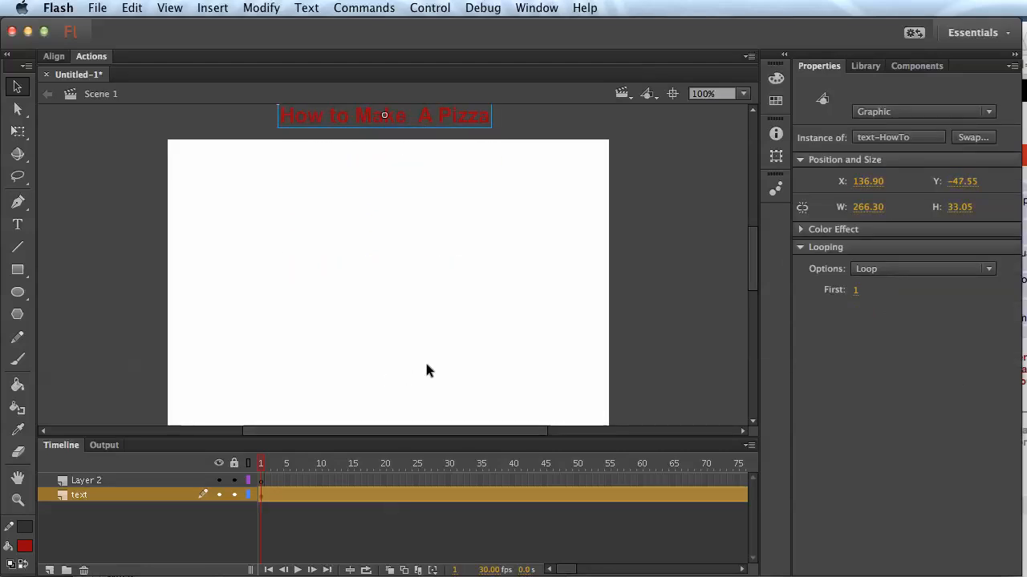
click(343, 522)
click(381, 123)
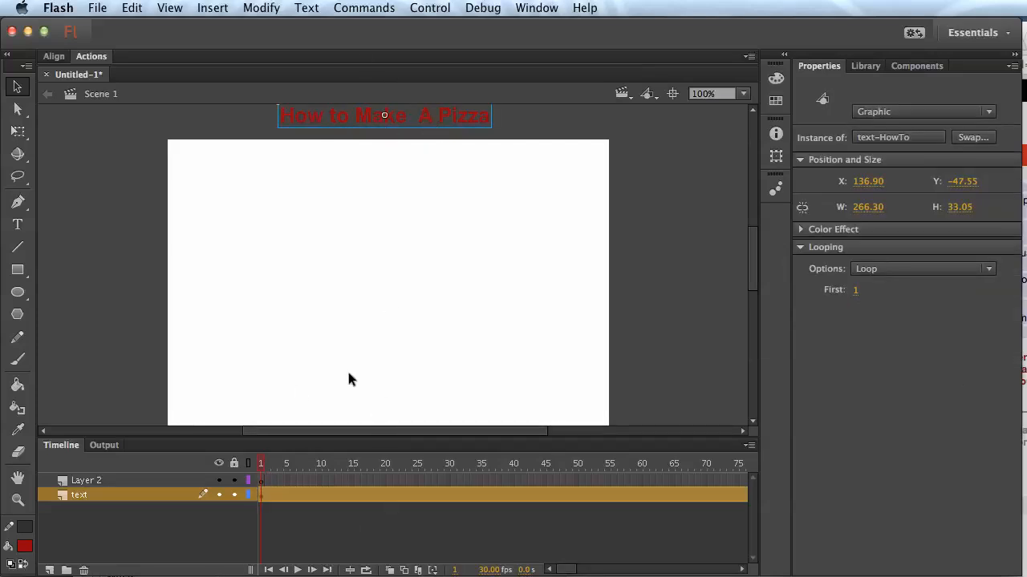
- Create a motion tween on the text layer and, at frame 30, move the title onto the stage to about X 137, Y 117
right_click(368, 496)
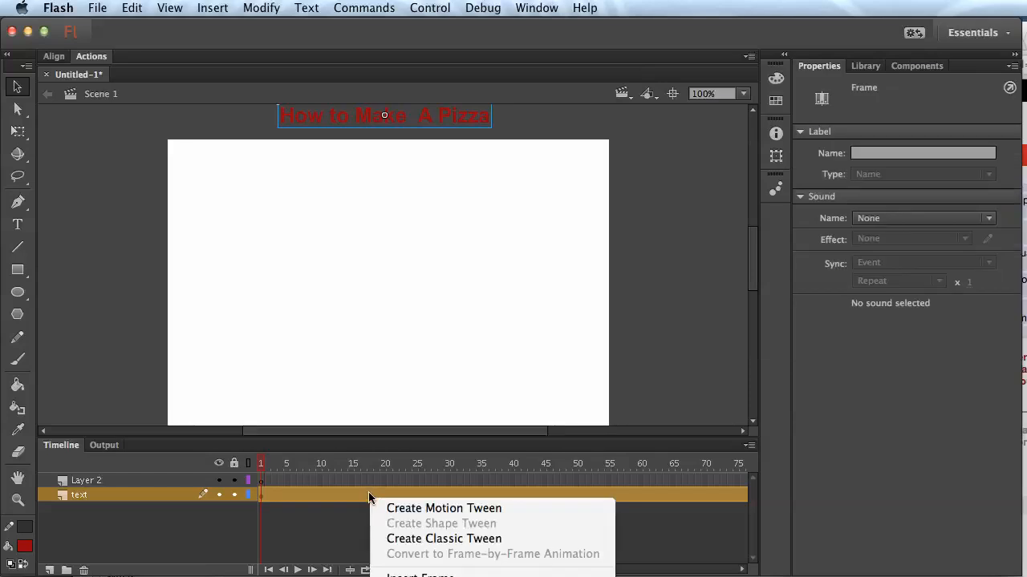
click(477, 510)
click(423, 525)
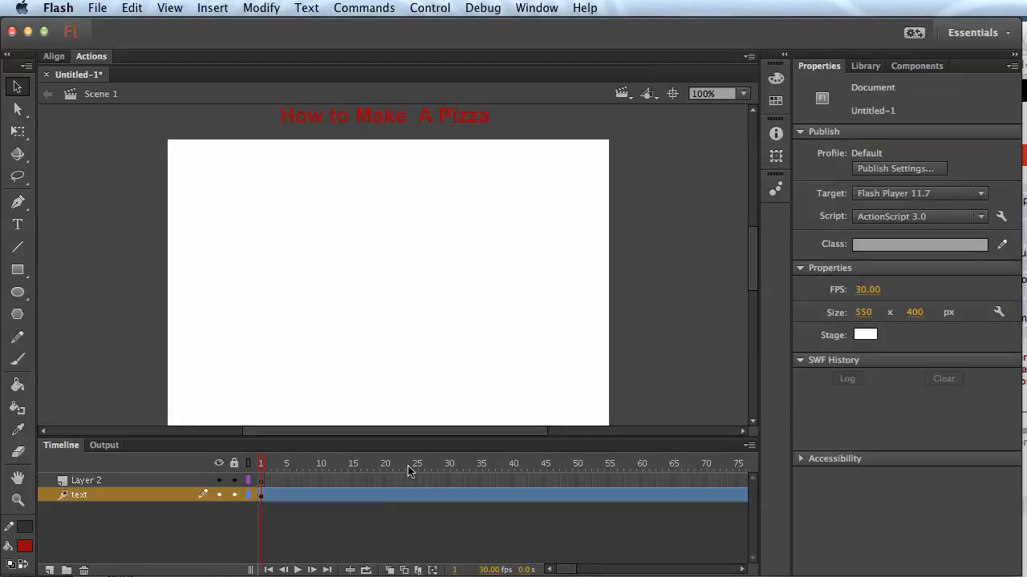
drag(264, 468, 448, 477)
drag(396, 114, 397, 248)
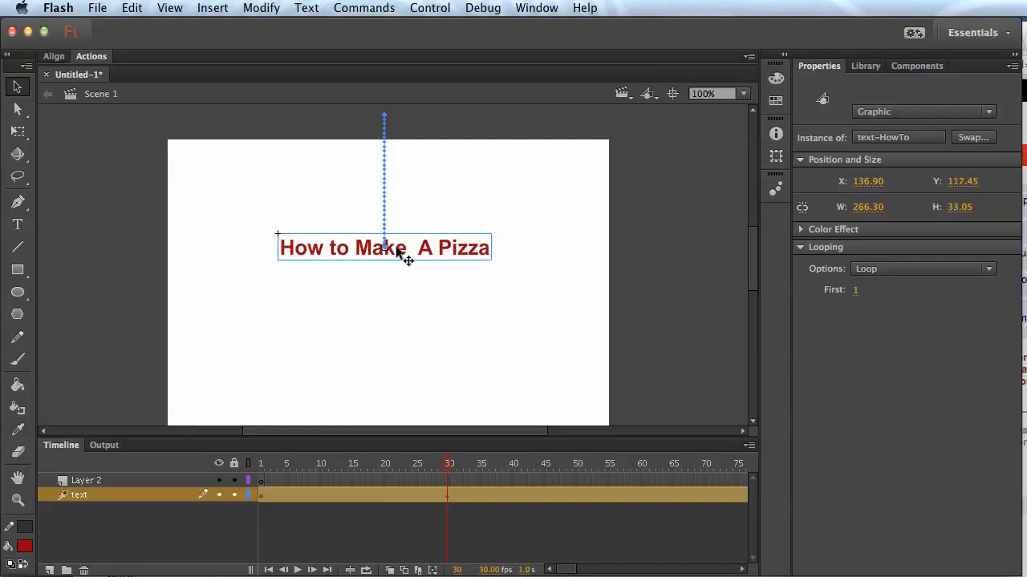
- Extend the text layer's motion tween span to frame 120
mouse_move(440, 465)
mouse_down()
mouse_move(256, 470)
mouse_move(733, 481)
mouse_move(447, 480)
mouse_move(326, 464)
mouse_move(451, 471)
mouse_up()
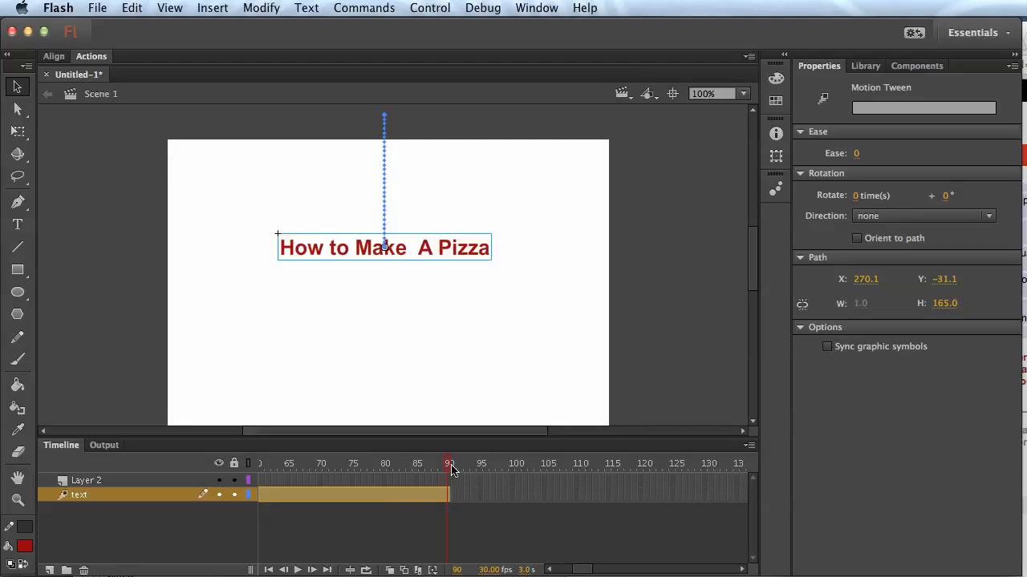
drag(450, 494, 641, 494)
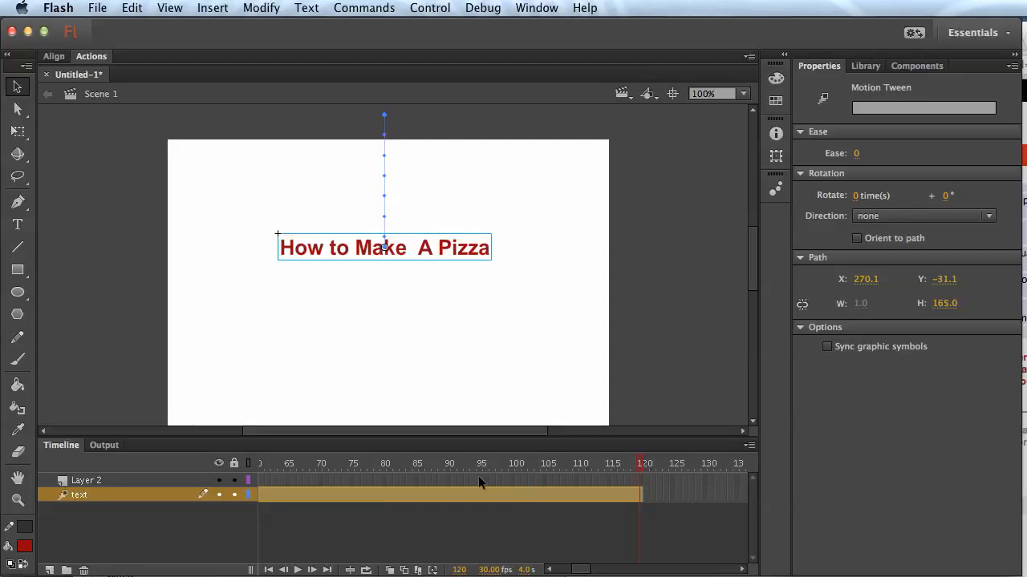
click(447, 481)
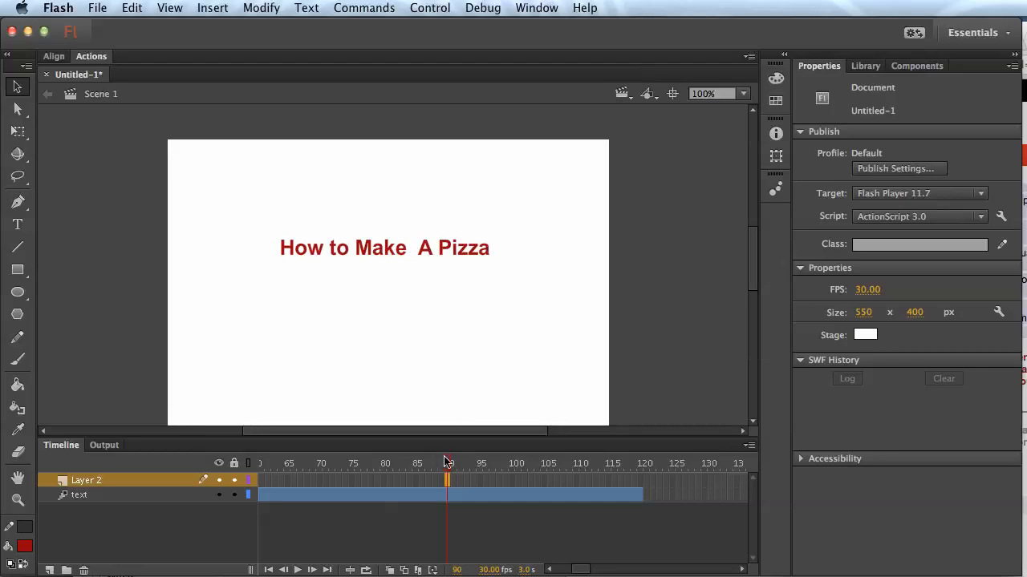
- Try to move the title off the left side of the stage at frame 120, to about X -315, Y 122
drag(448, 464, 642, 468)
drag(426, 248, 85, 252)
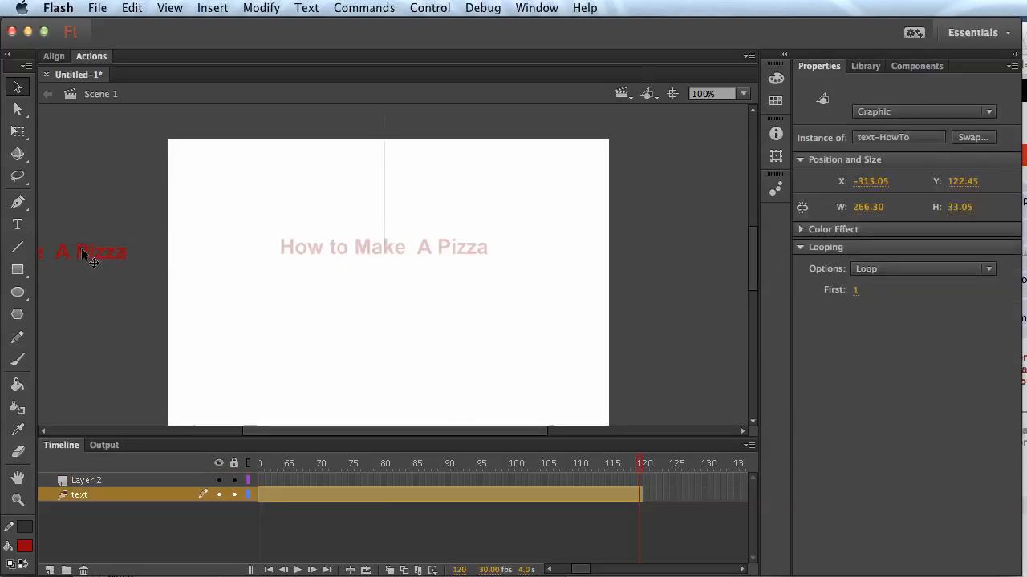
drag(507, 467, 513, 498)
click(512, 497)
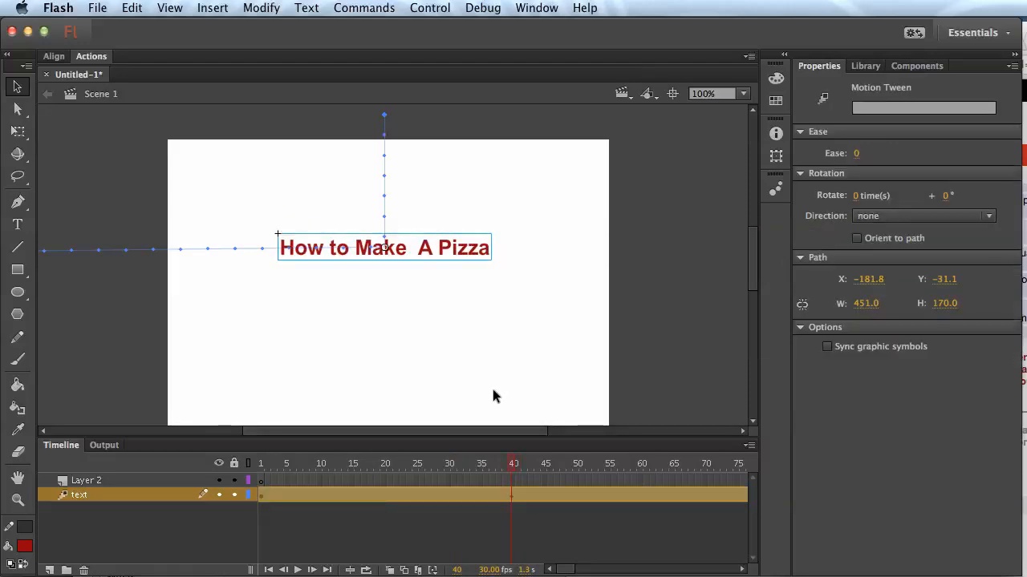
click(514, 496)
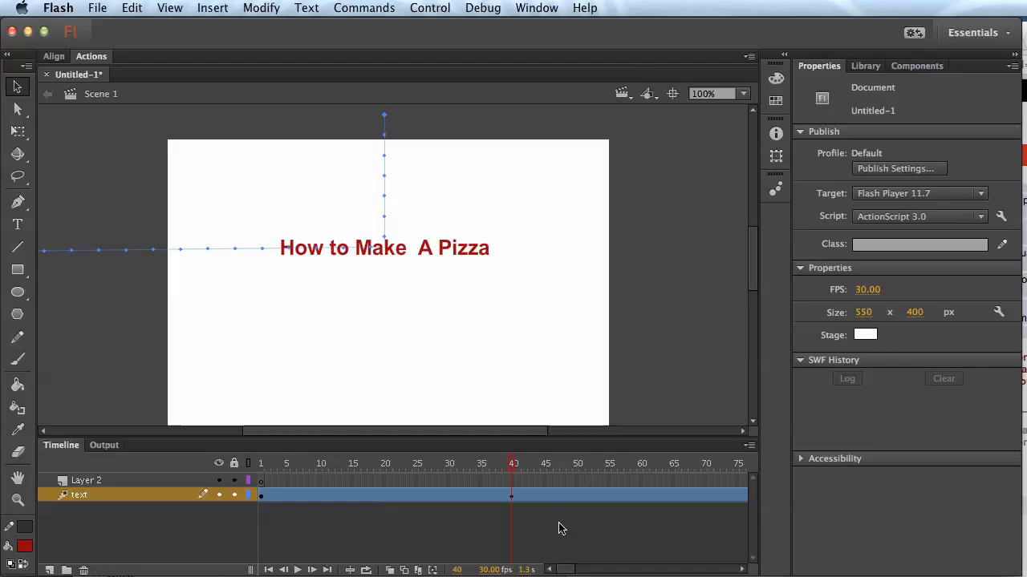
- Undo the title's move off the stage at frame 120
drag(513, 466, 603, 472)
key(super+z)
mouse_move(571, 570)
mouse_down()
mouse_move(591, 571)
mouse_move(582, 571)
mouse_up()
key(super+z)
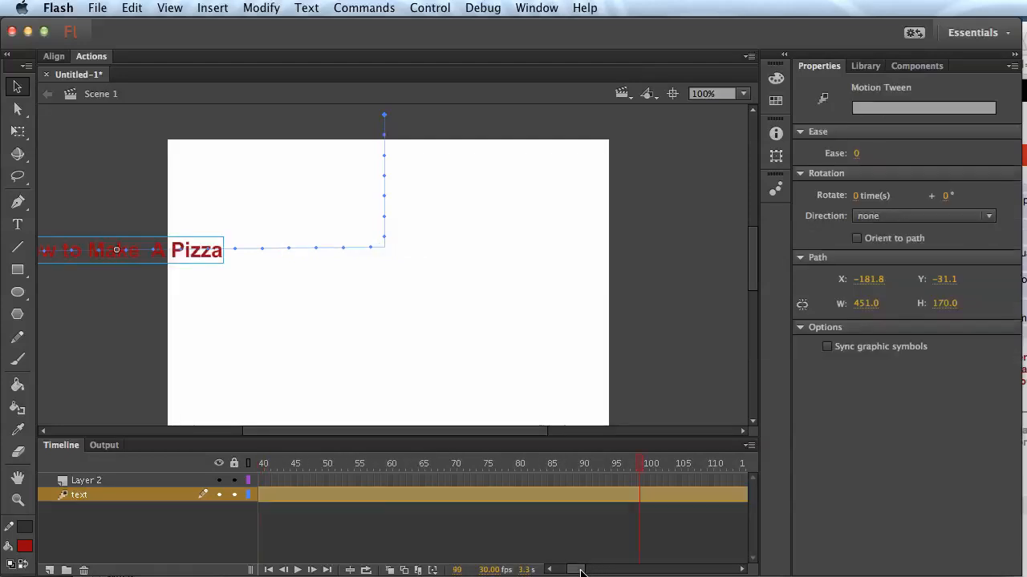
key(super+z)
drag(595, 571, 579, 571)
click(566, 552)
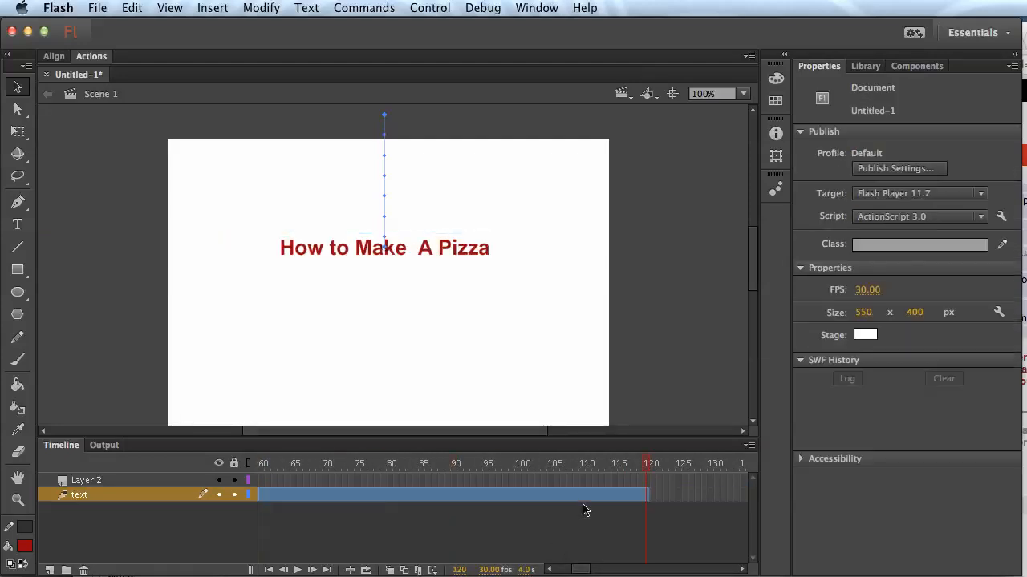
- Add a position keyframe at frame 90 of the text tween by nudging the title up one pixel and back down
drag(649, 465, 459, 466)
click(430, 252)
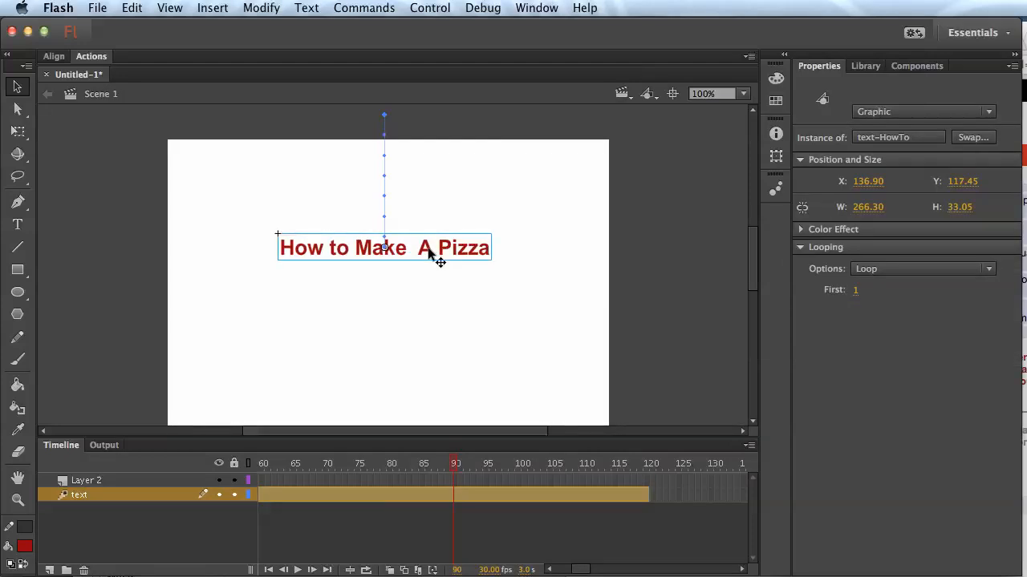
key(Up)
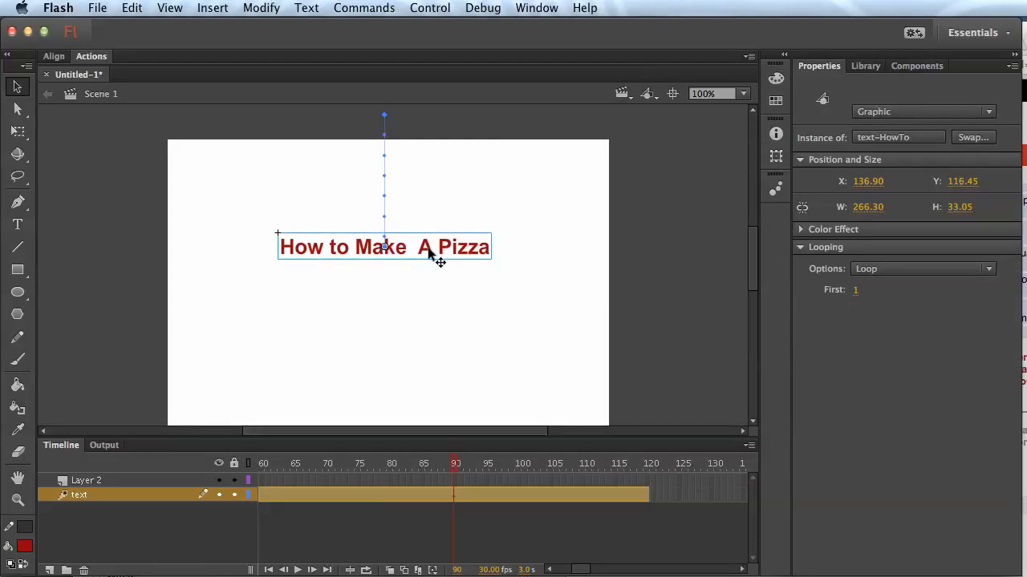
key(Down)
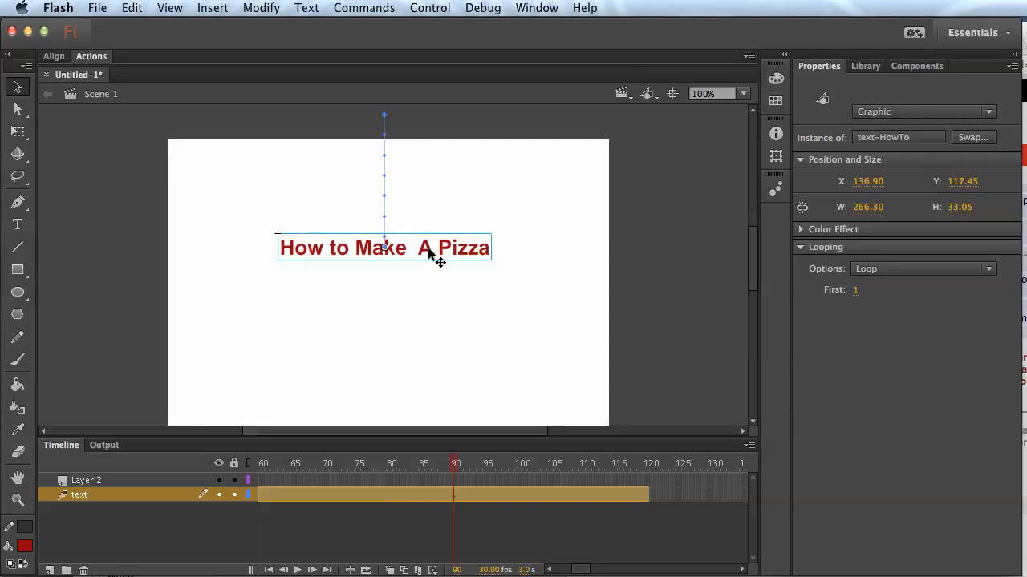
click(467, 540)
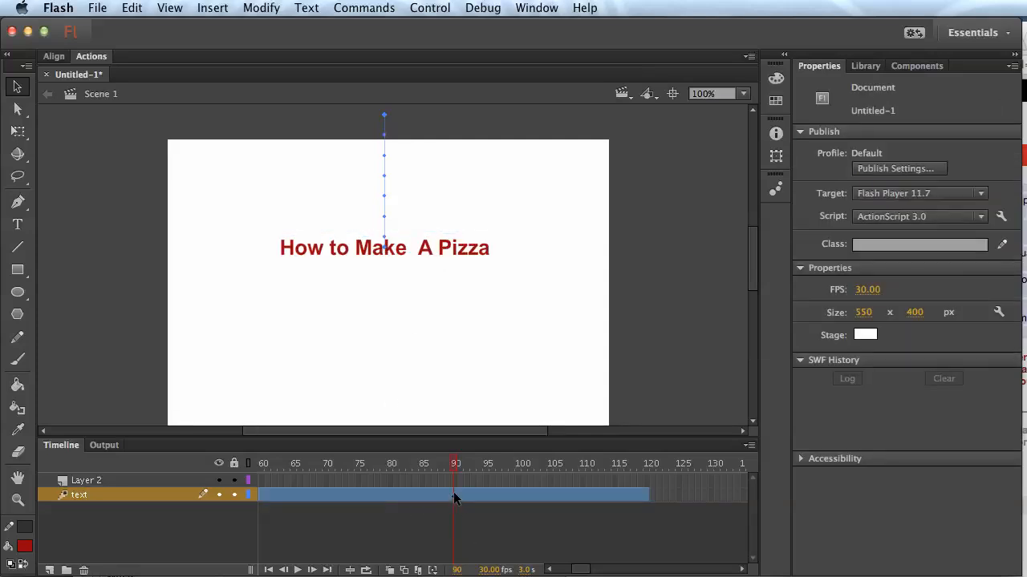
- Apply an Alpha color effect of 0% to the title at frame 120
drag(454, 470, 651, 476)
click(468, 250)
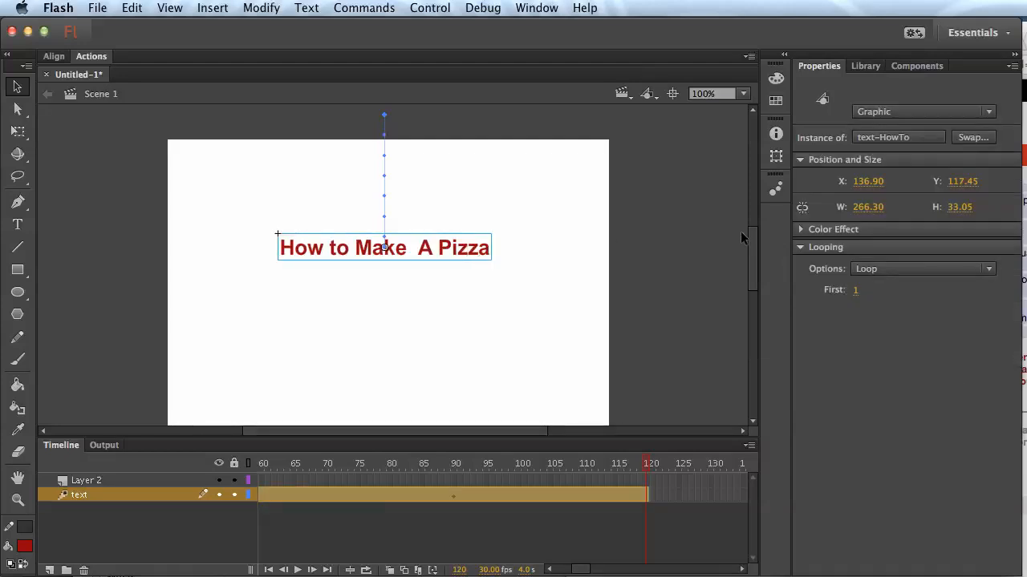
click(636, 243)
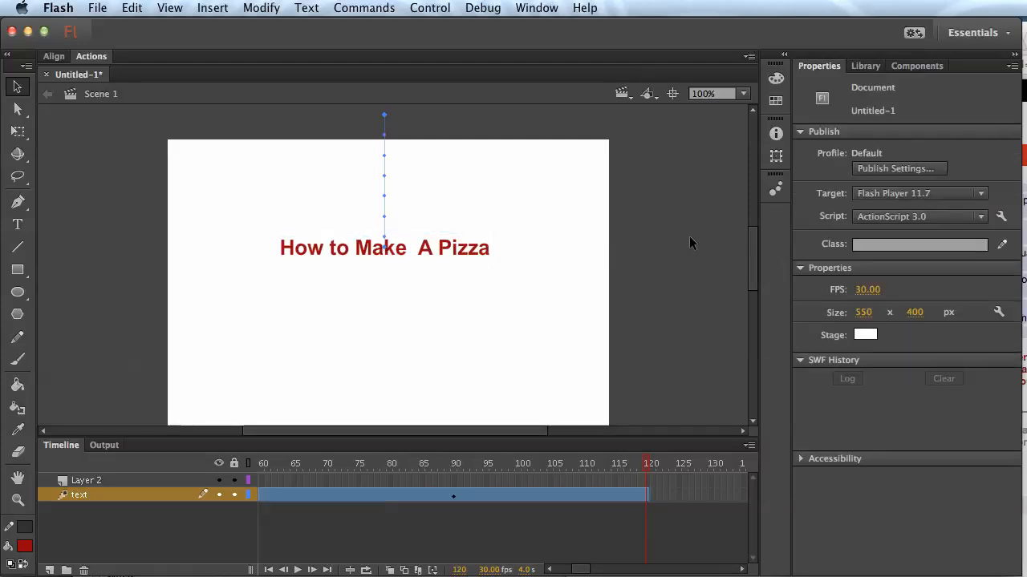
click(476, 250)
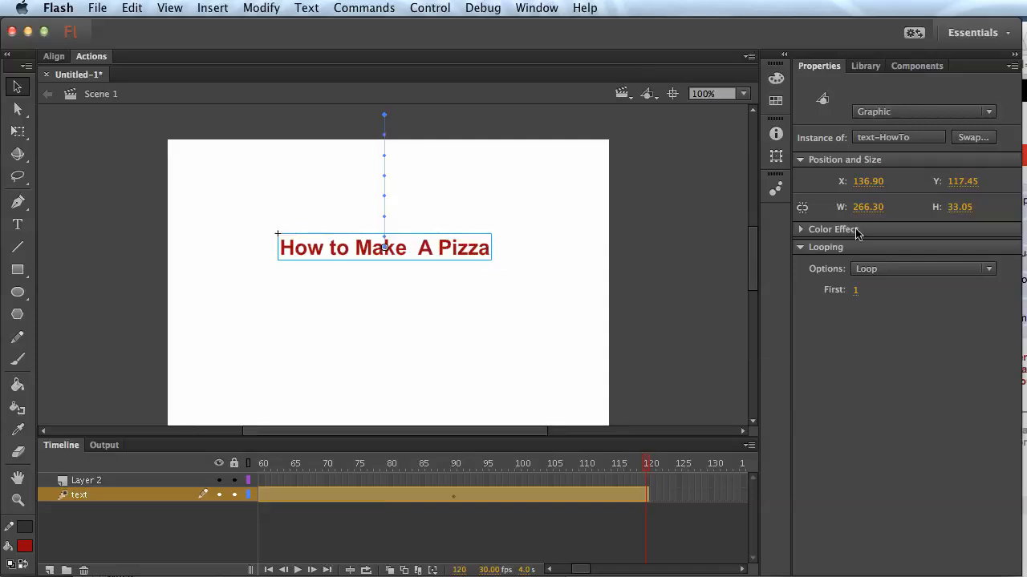
click(801, 230)
click(886, 252)
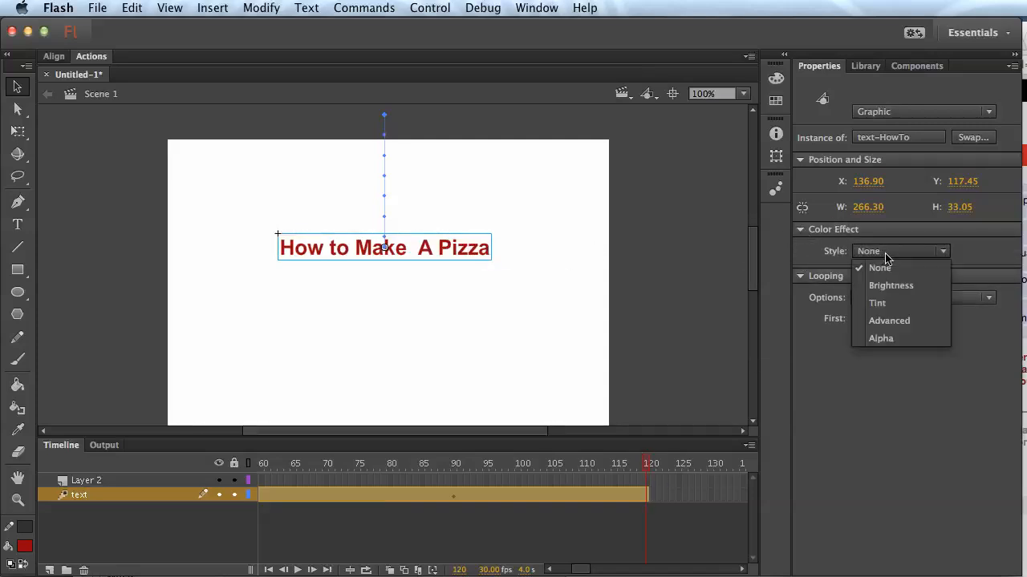
click(899, 338)
drag(918, 275, 782, 274)
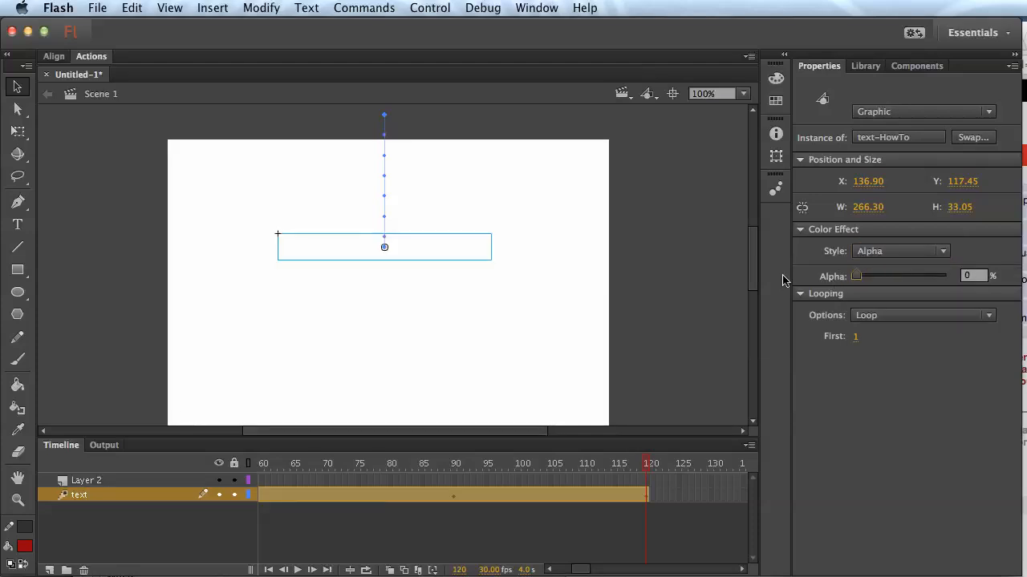
click(475, 496)
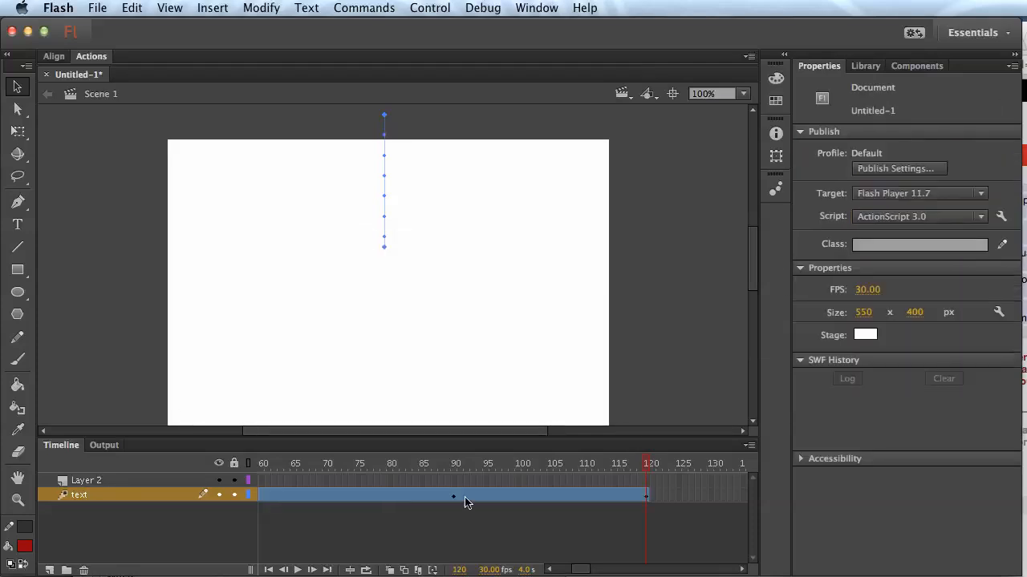
- Set the title's Alpha to 100% at the frame 90 keyframe
click(455, 468)
drag(455, 467, 345, 479)
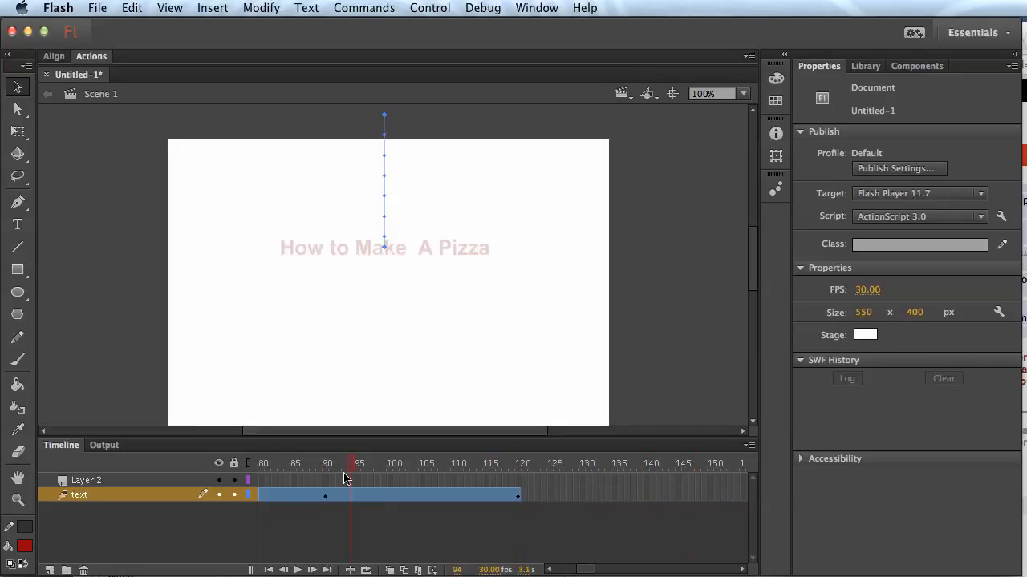
click(325, 494)
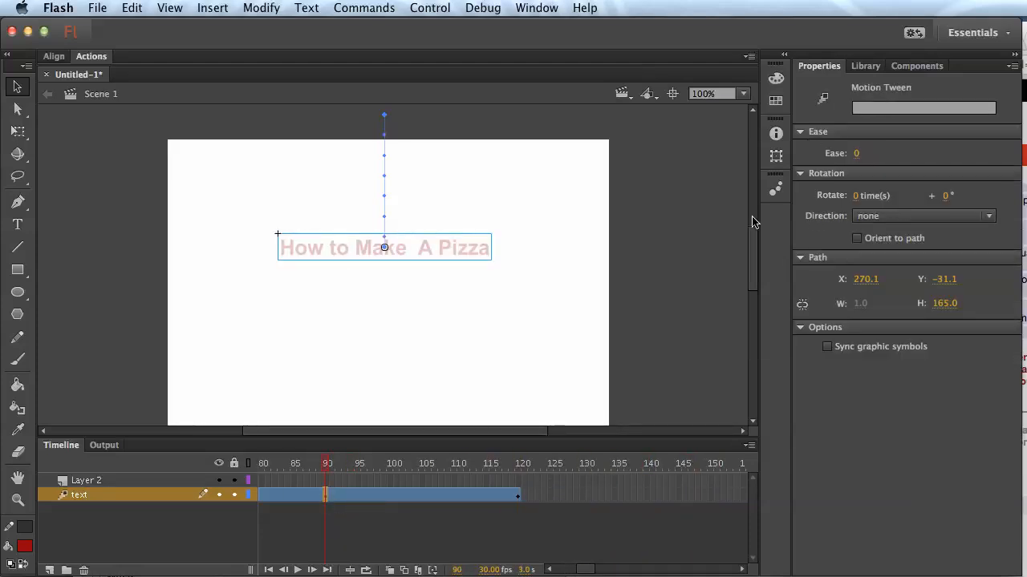
click(423, 249)
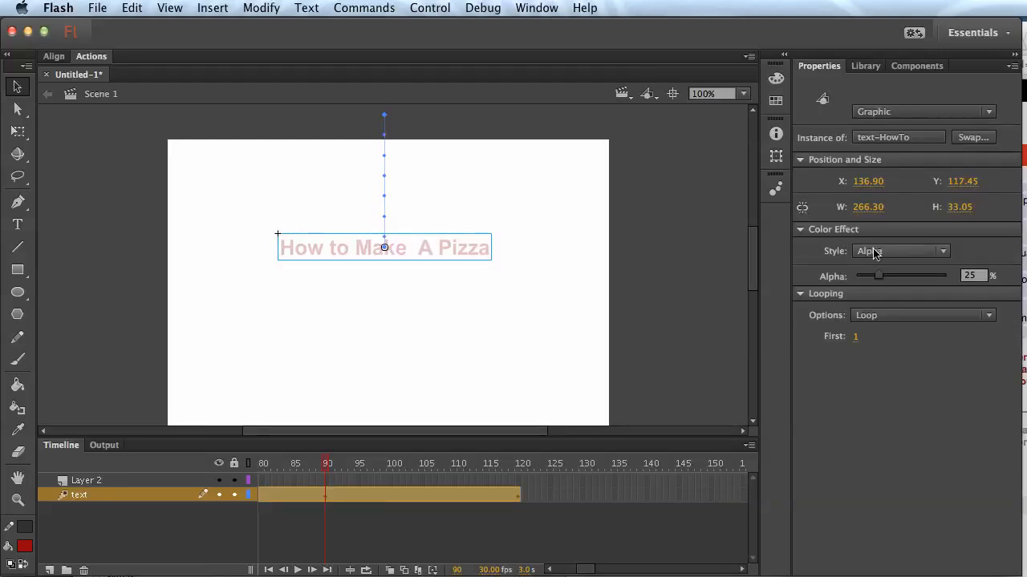
drag(879, 275, 949, 276)
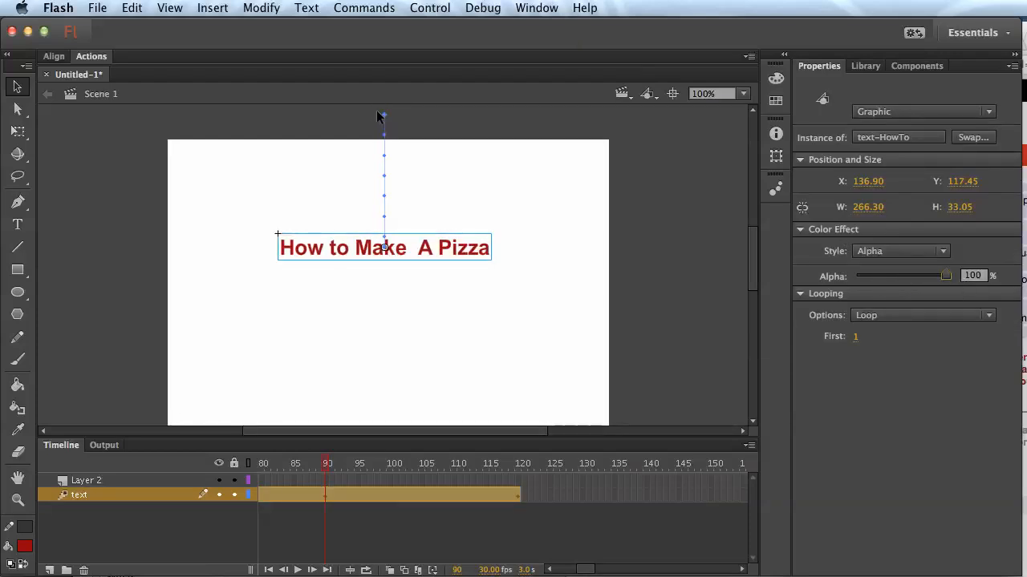
- Return the playhead to frame 1, test the movie to check the title animation, and close the preview
drag(326, 472, 61, 477)
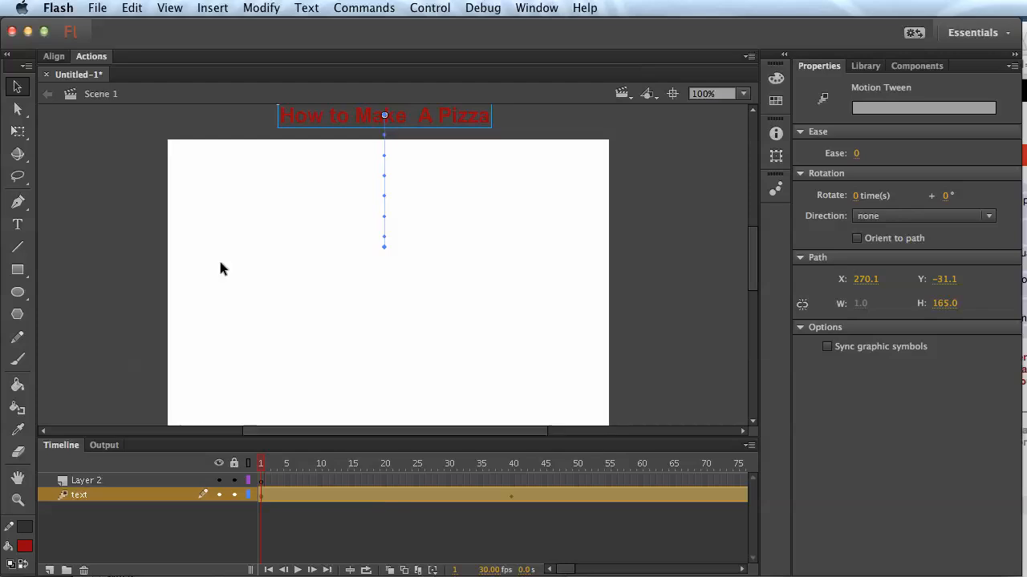
key(super+Return)
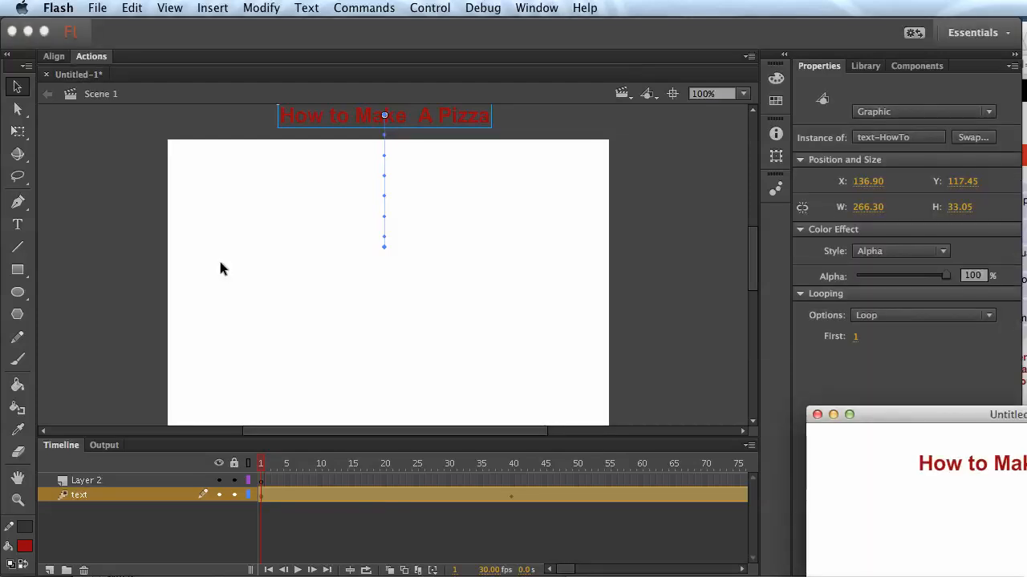
drag(993, 418, 451, 113)
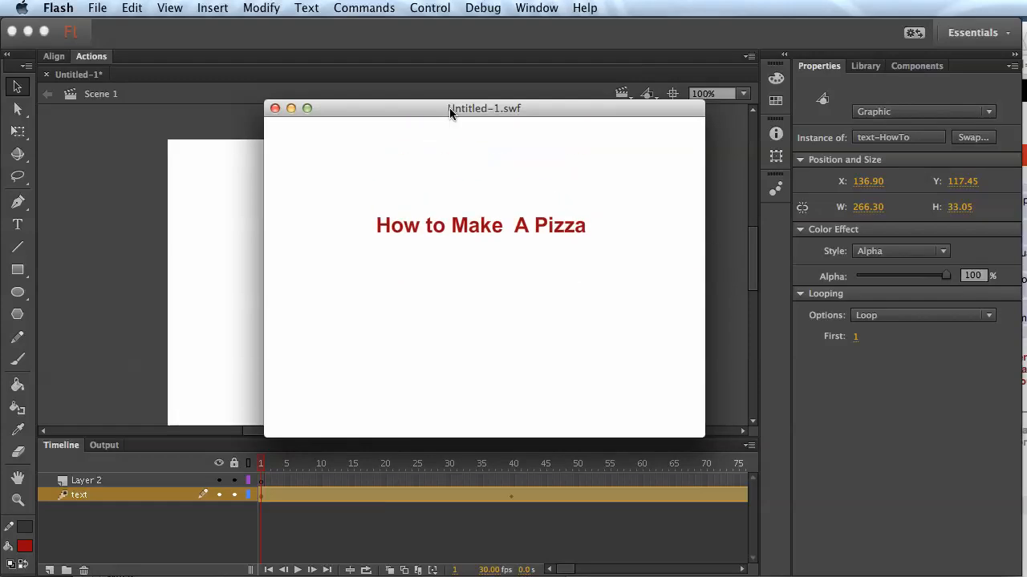
click(275, 108)
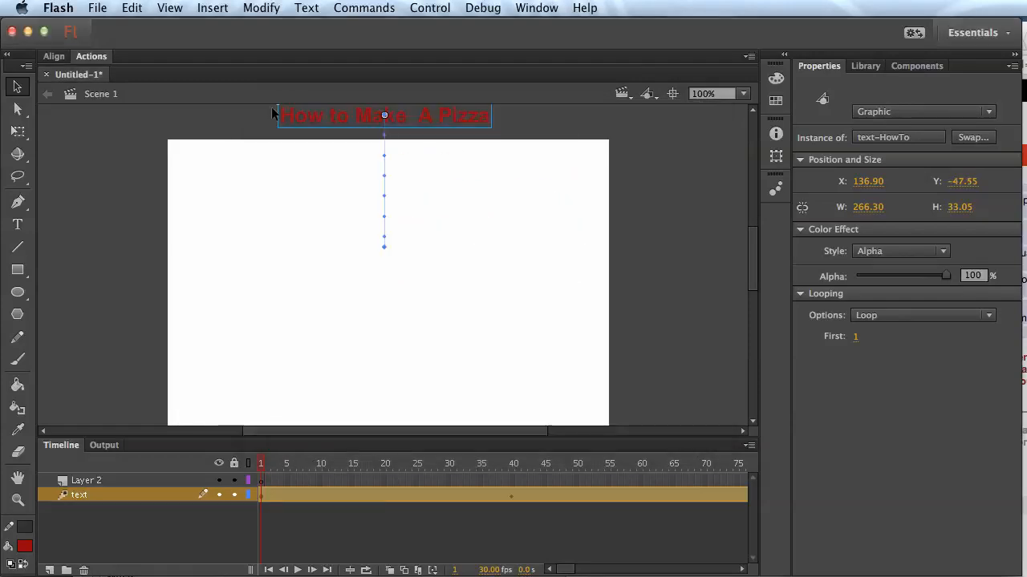
- Rename Layer 2 as labels
click(92, 511)
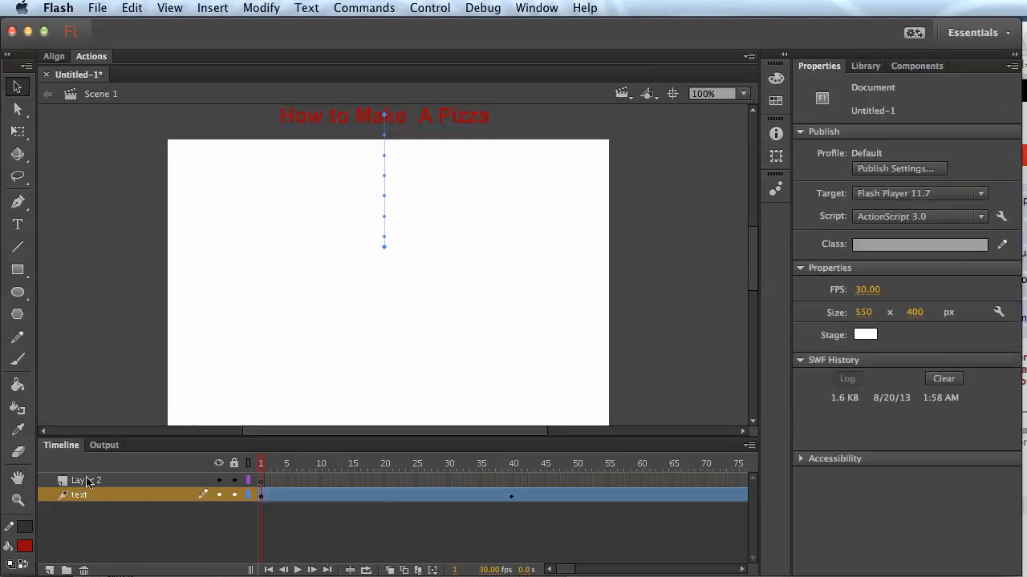
click(94, 481)
double_click(98, 481)
text(labels)
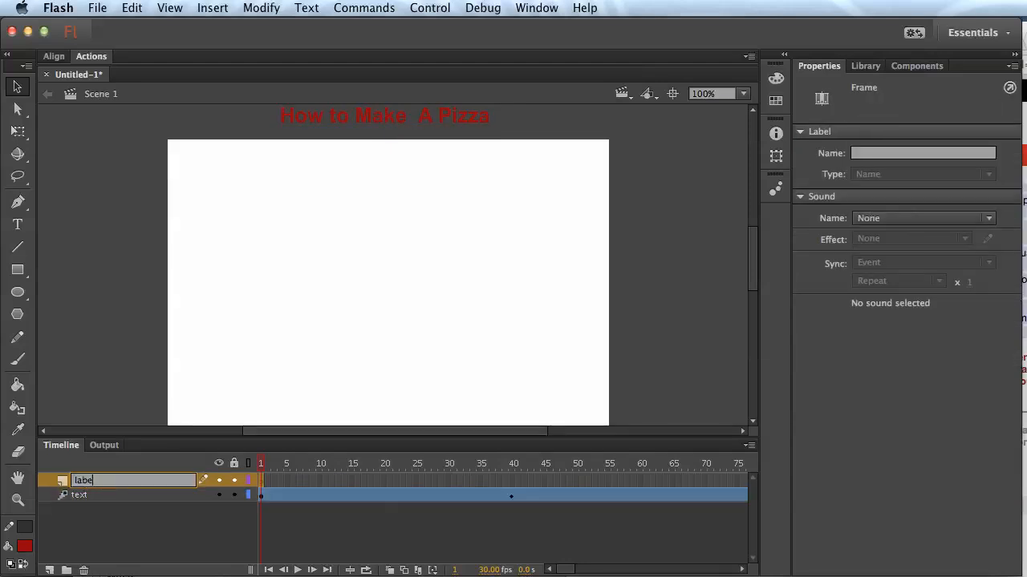
key(Return)
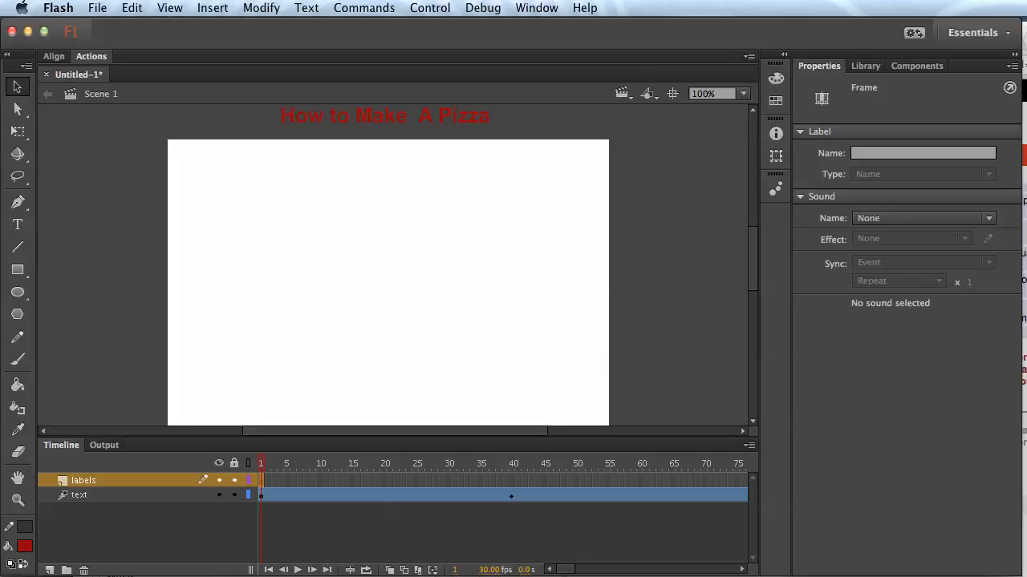
click(142, 531)
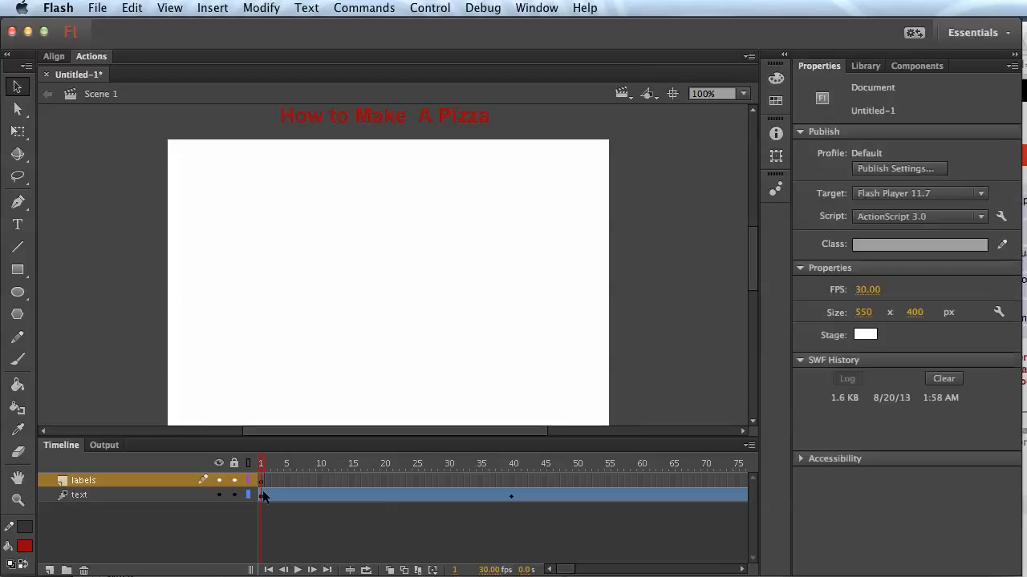
click(259, 480)
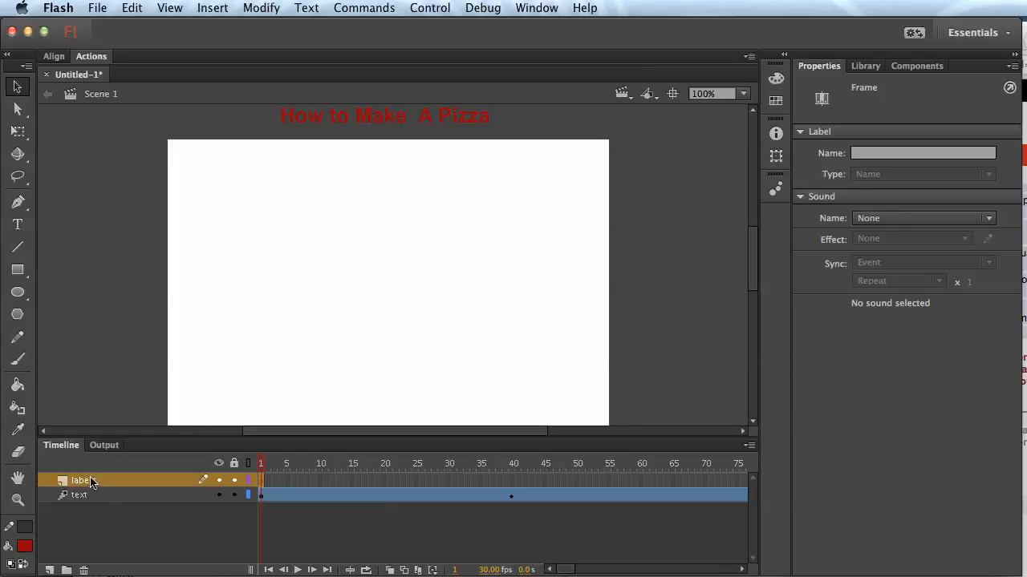
click(220, 522)
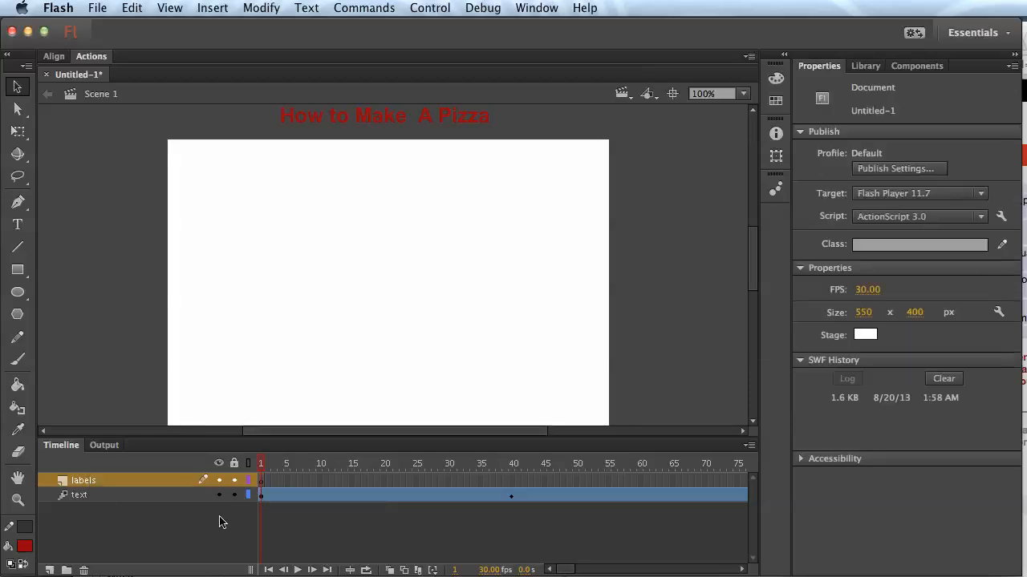
- Give frame 1 of the labels layer the frame label "start"
click(262, 480)
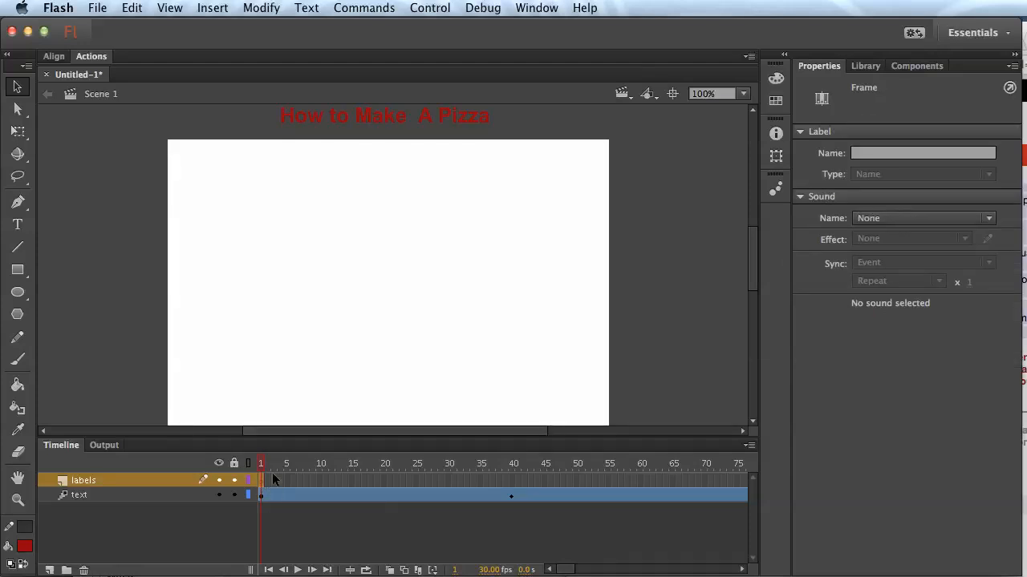
click(805, 132)
click(804, 131)
click(865, 154)
text(start)
key(Return)
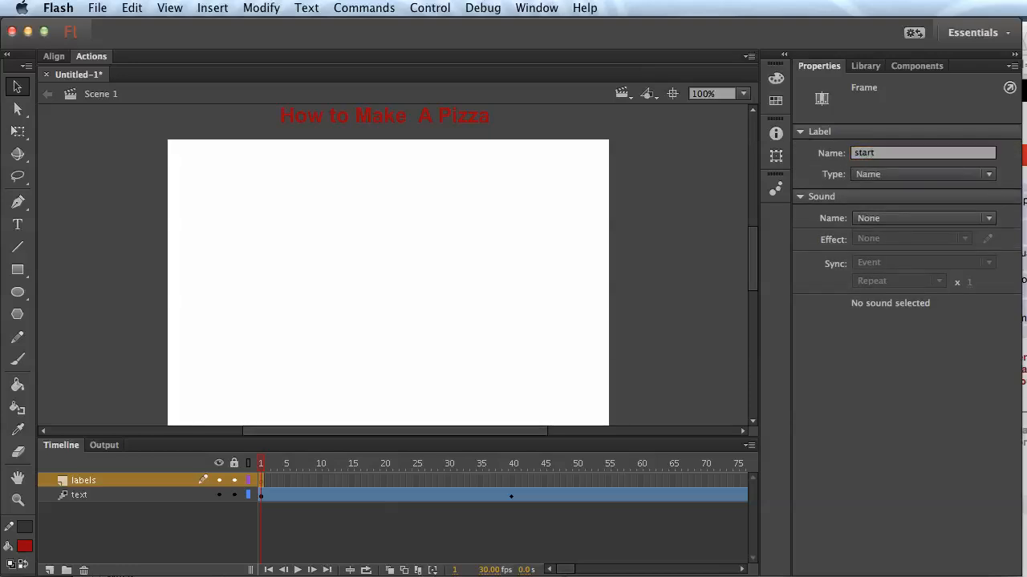
- Insert a blank keyframe at frame 121 on the labels layer, just past the end of the title animation
drag(569, 566, 588, 564)
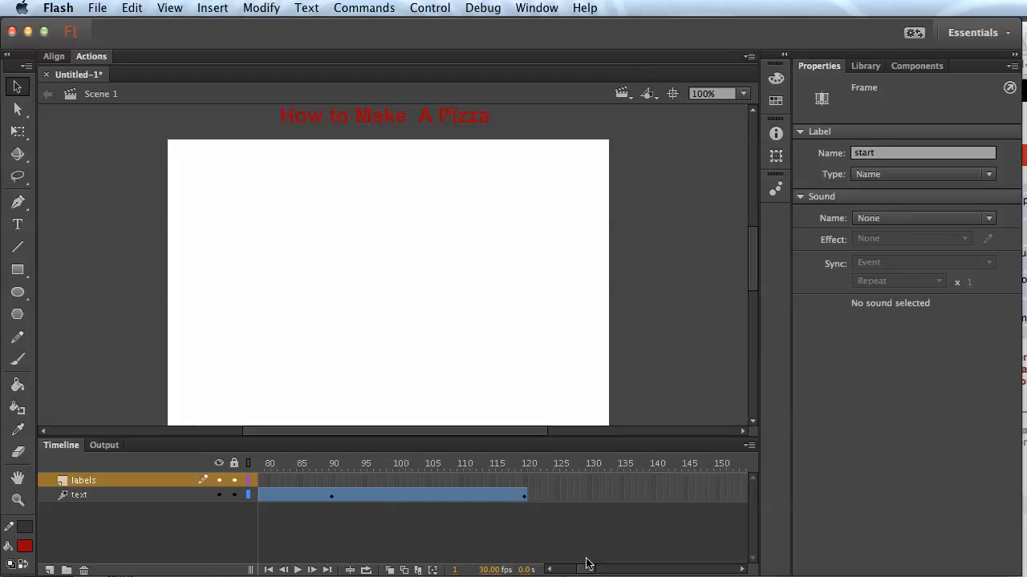
click(528, 479)
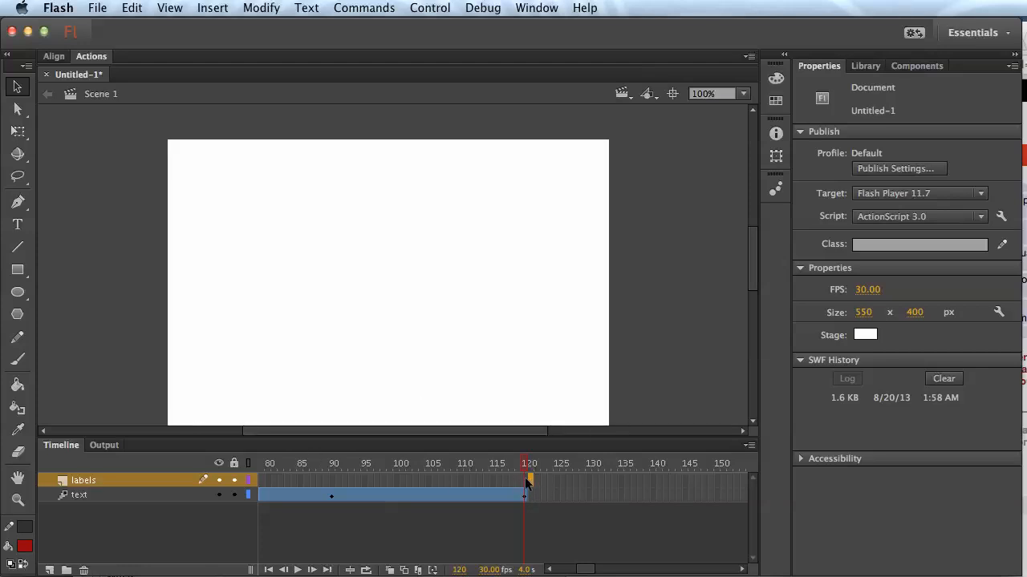
click(473, 481)
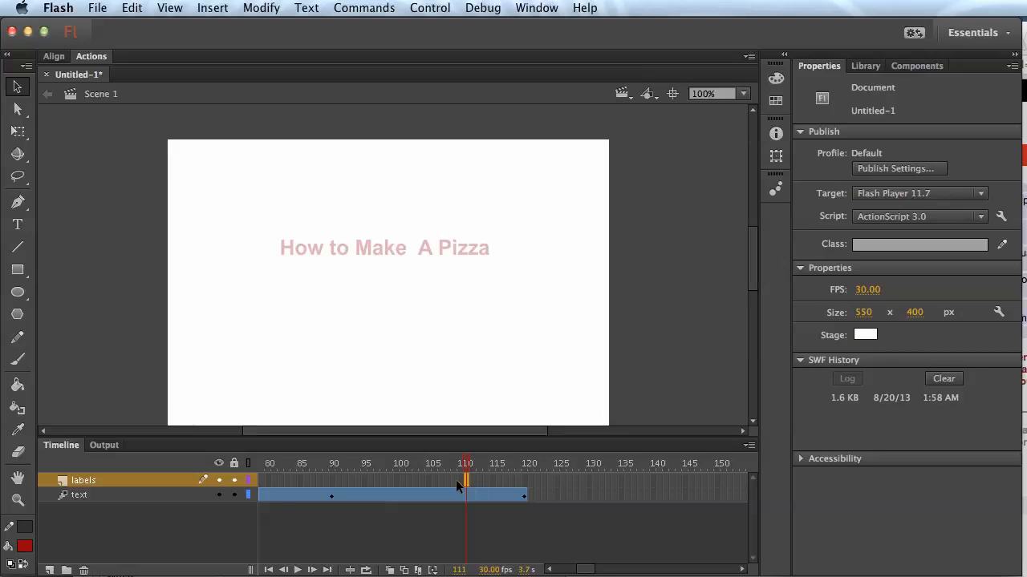
mouse_move(583, 570)
mouse_down()
mouse_move(554, 571)
mouse_move(585, 567)
mouse_up()
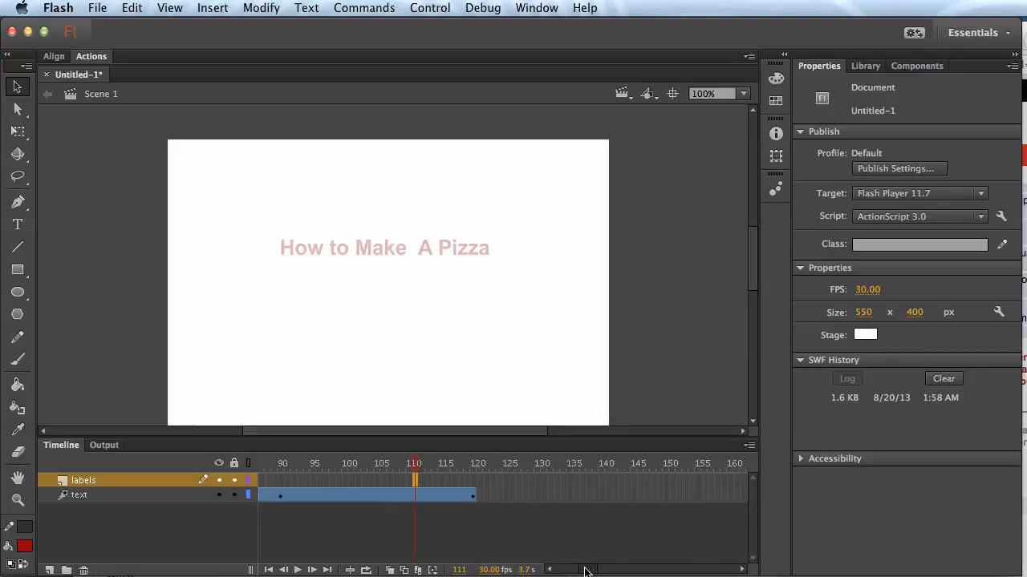
click(478, 481)
click(474, 480)
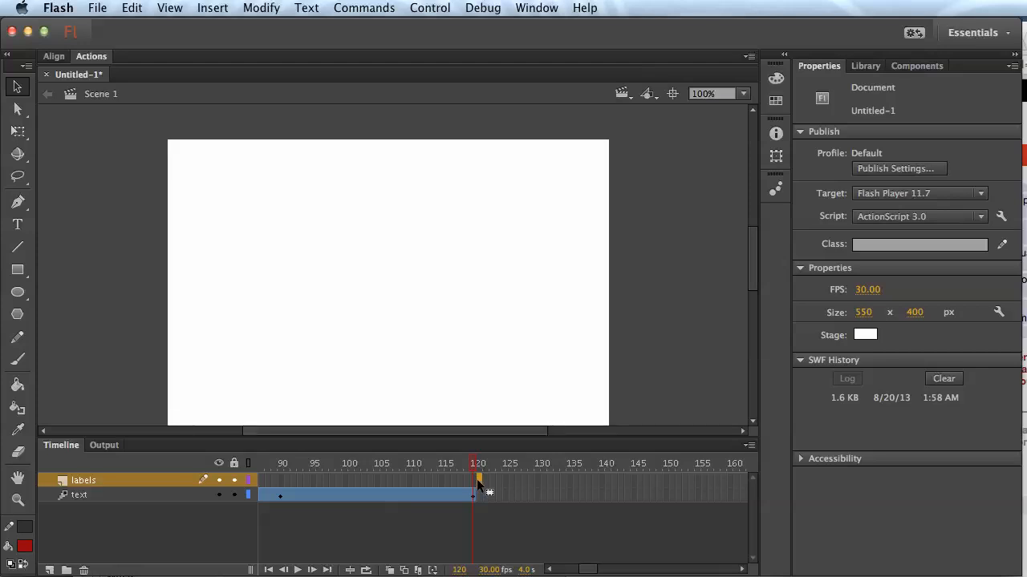
right_click(478, 481)
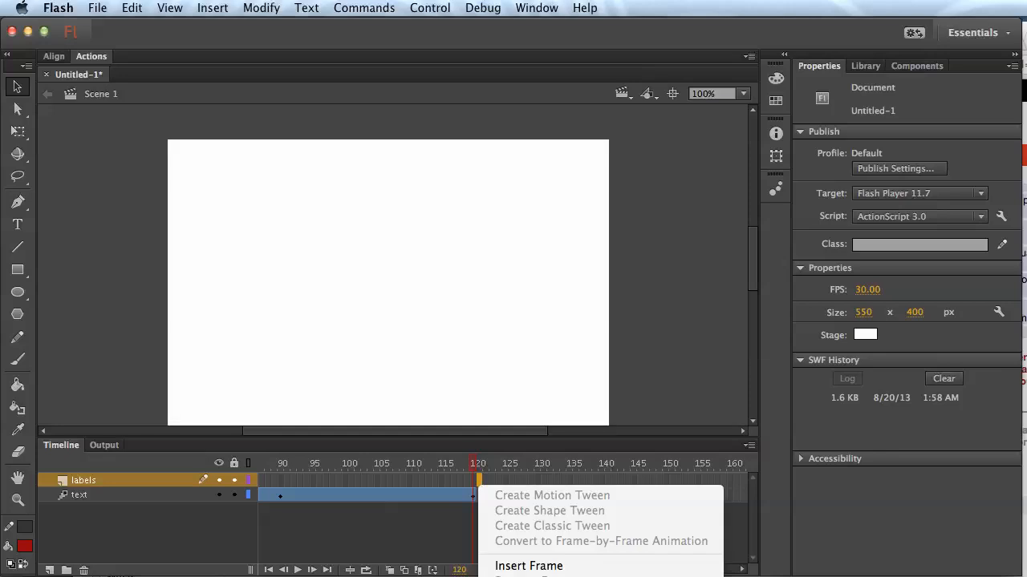
click(528, 576)
click(528, 535)
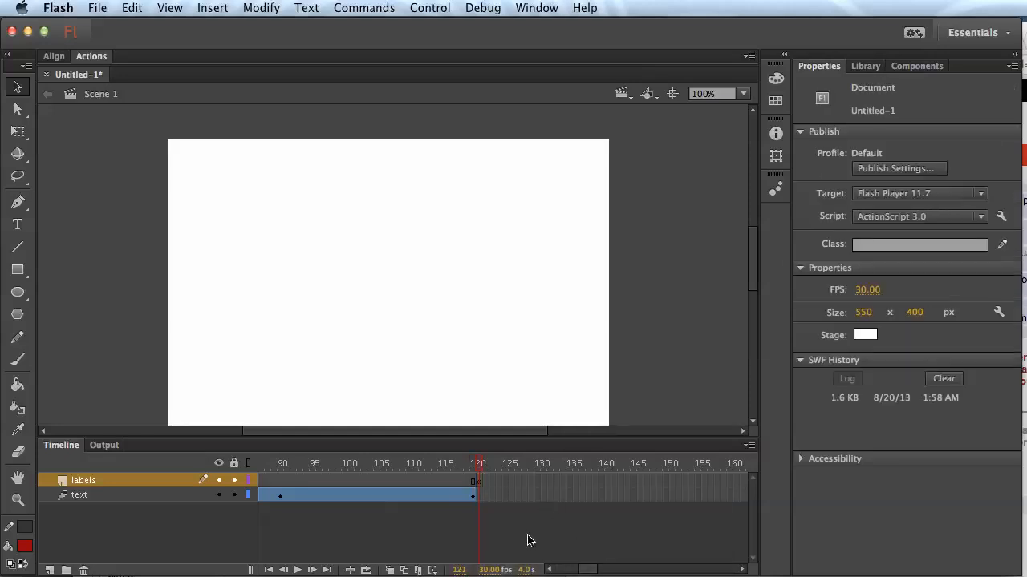
- Give the keyframe at frame 121 of the labels layer the frame label "step1"
click(477, 481)
drag(472, 481, 482, 481)
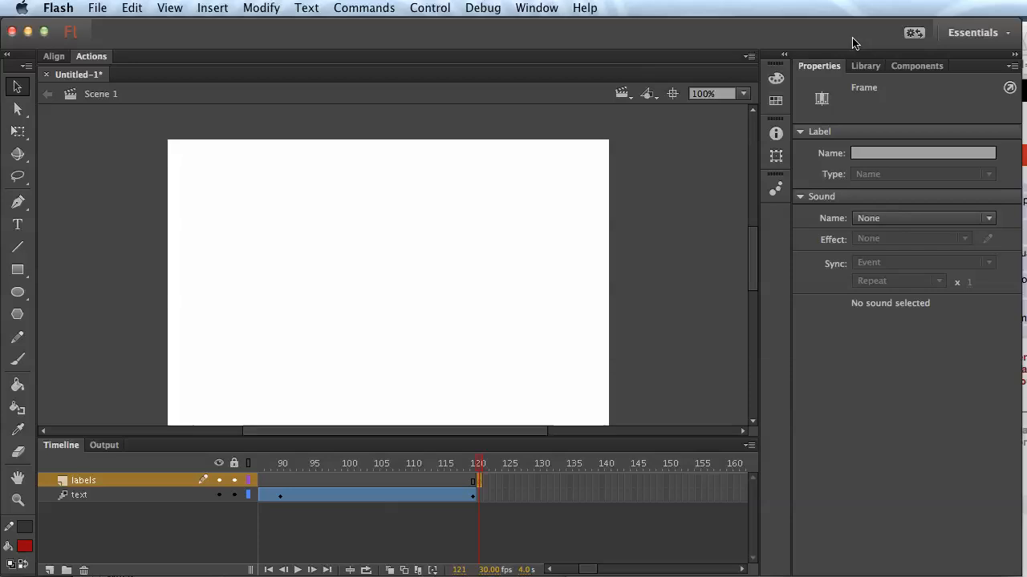
click(872, 153)
text(step1)
key(Return)
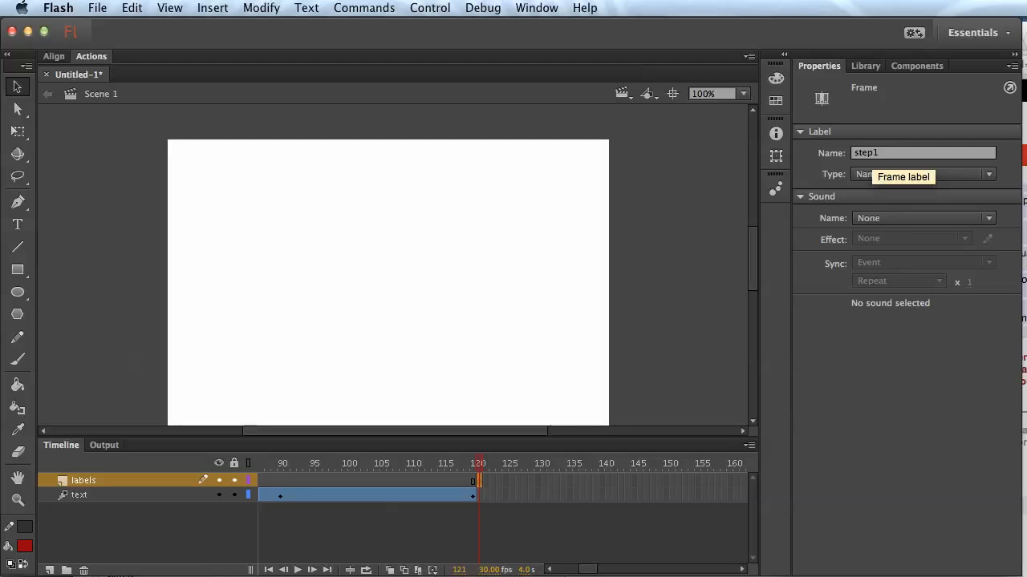
click(591, 517)
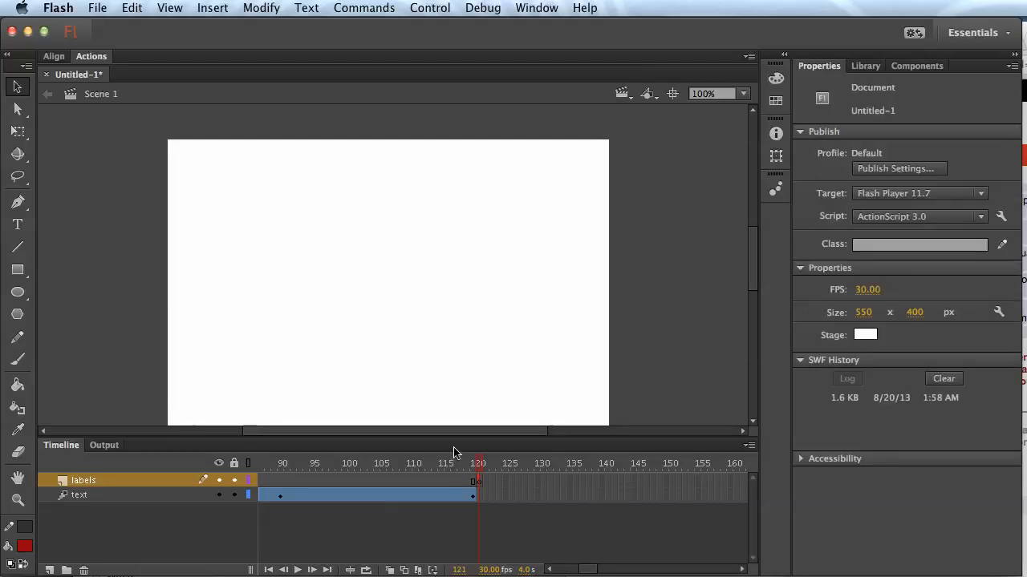
- Add a layer folder to the timeline and name it Start
click(68, 570)
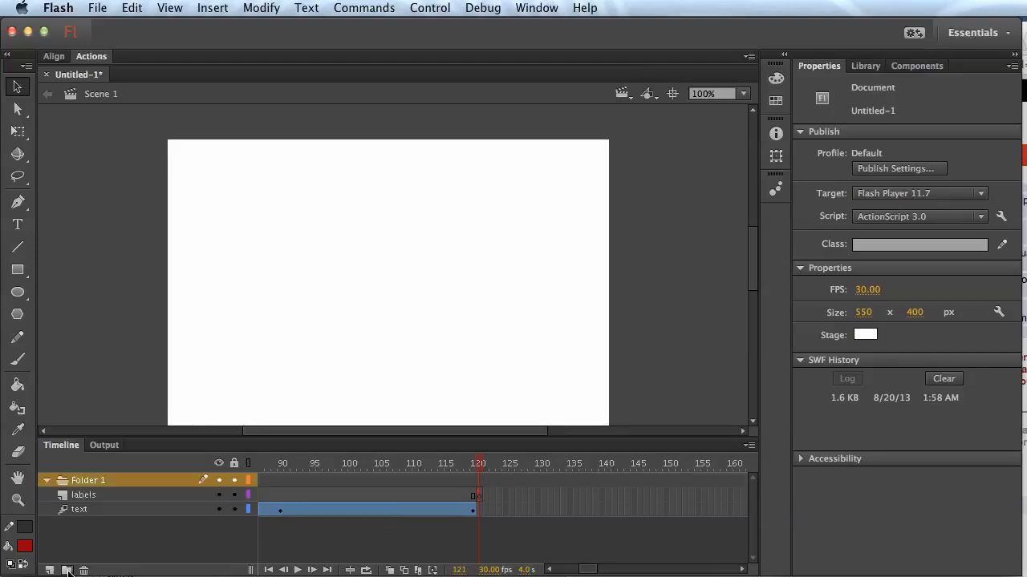
double_click(89, 481)
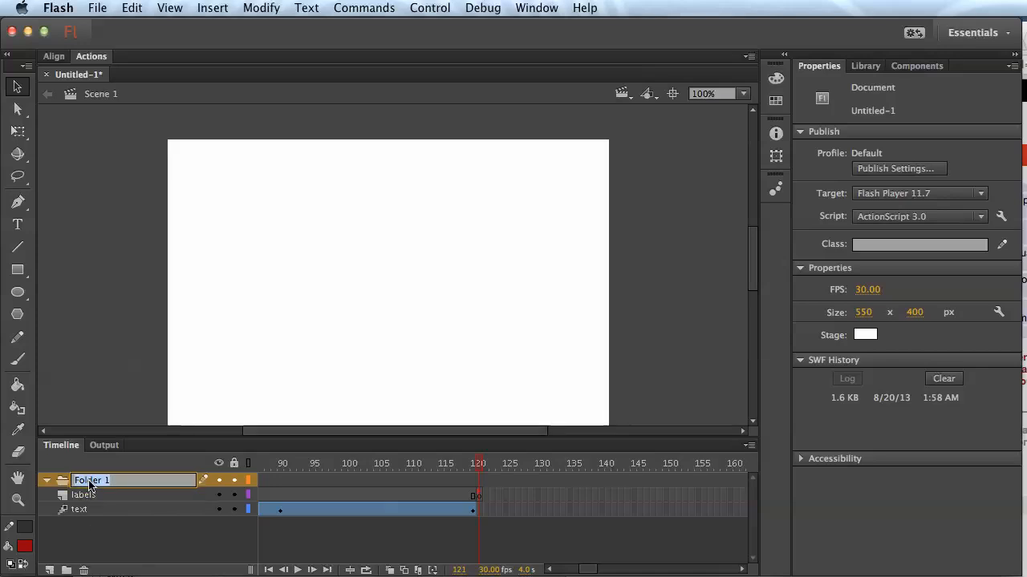
text(Start)
key(Return)
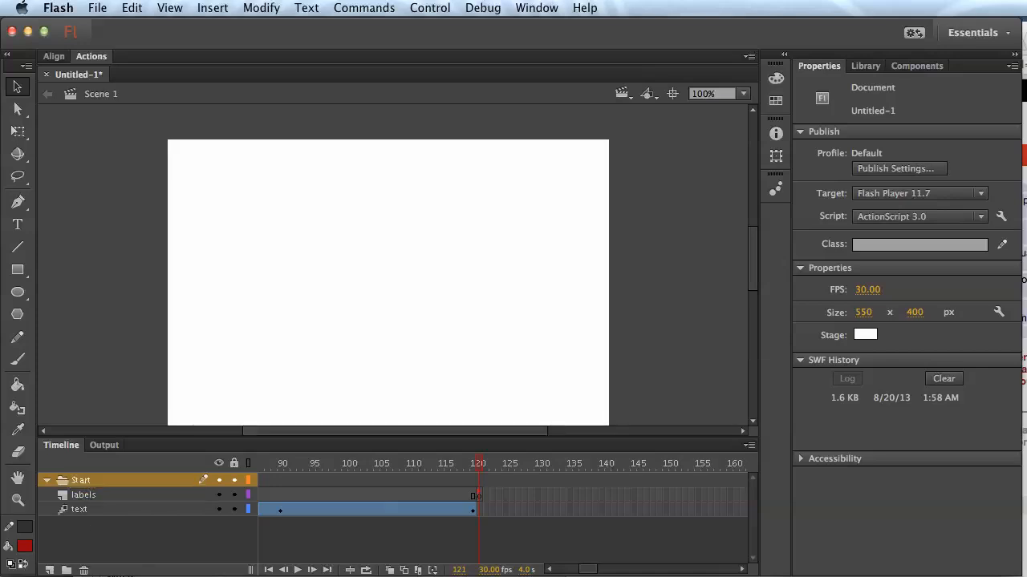
- Move the text layer into the Start folder and place the labels layer above the folder
click(83, 513)
drag(84, 514, 85, 485)
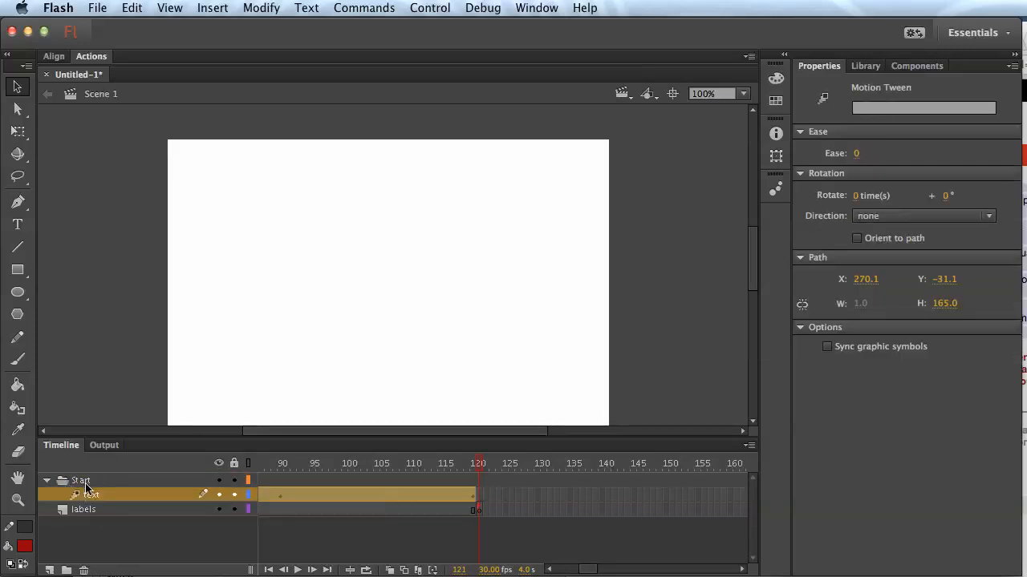
click(98, 535)
click(87, 513)
drag(84, 515, 90, 480)
click(106, 548)
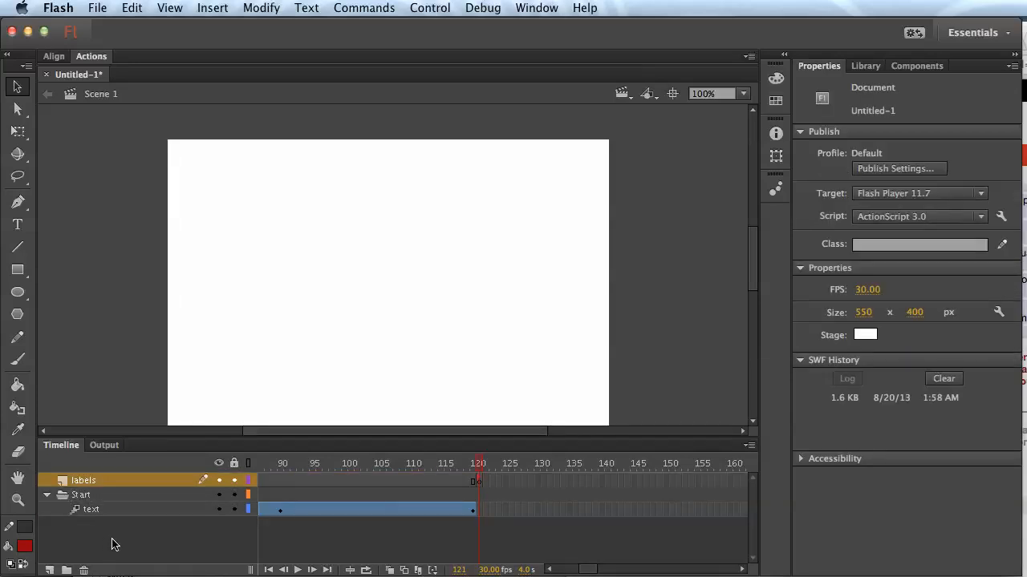
- Add a second layer folder named Step1 below the Start folder's contents, and collapse the Start folder
scroll(112, 545, right, 2)
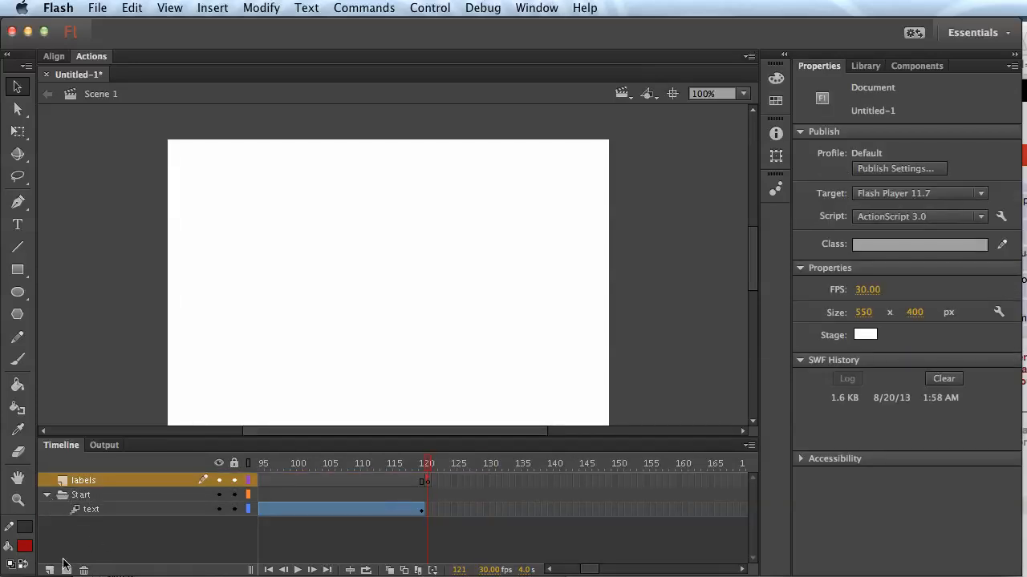
click(66, 569)
drag(84, 487, 10, 566)
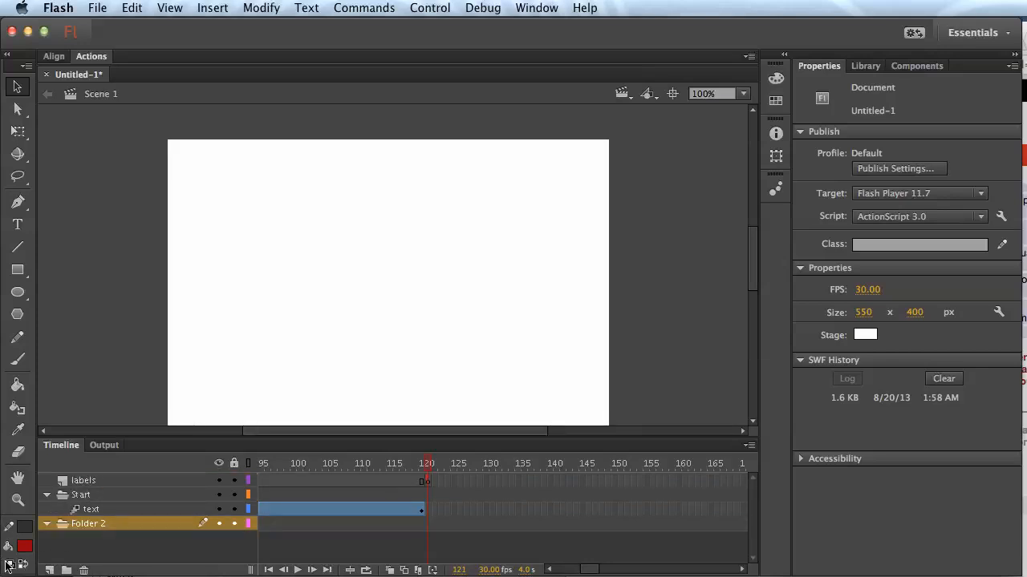
double_click(91, 527)
text(Step1)
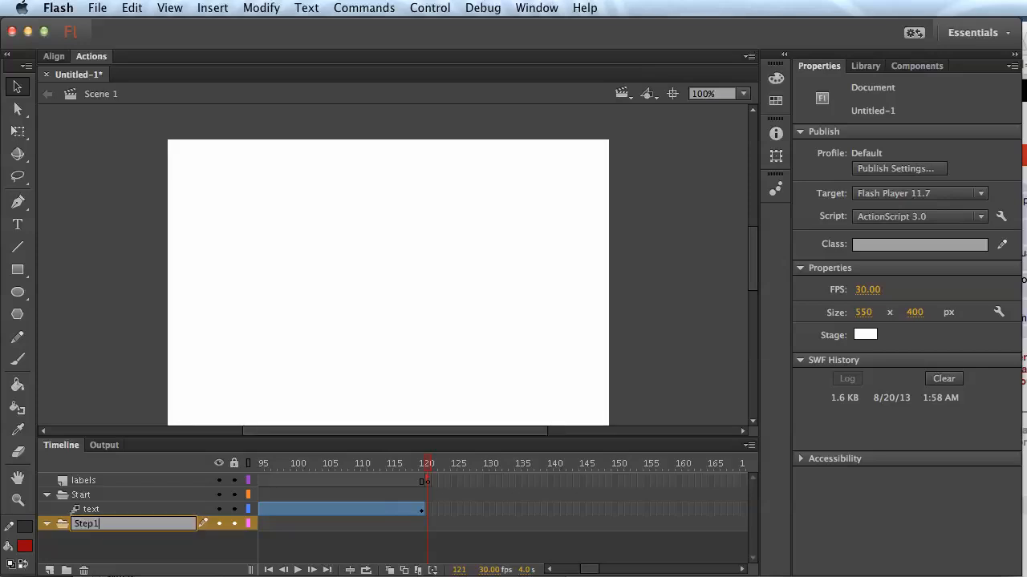
key(Return)
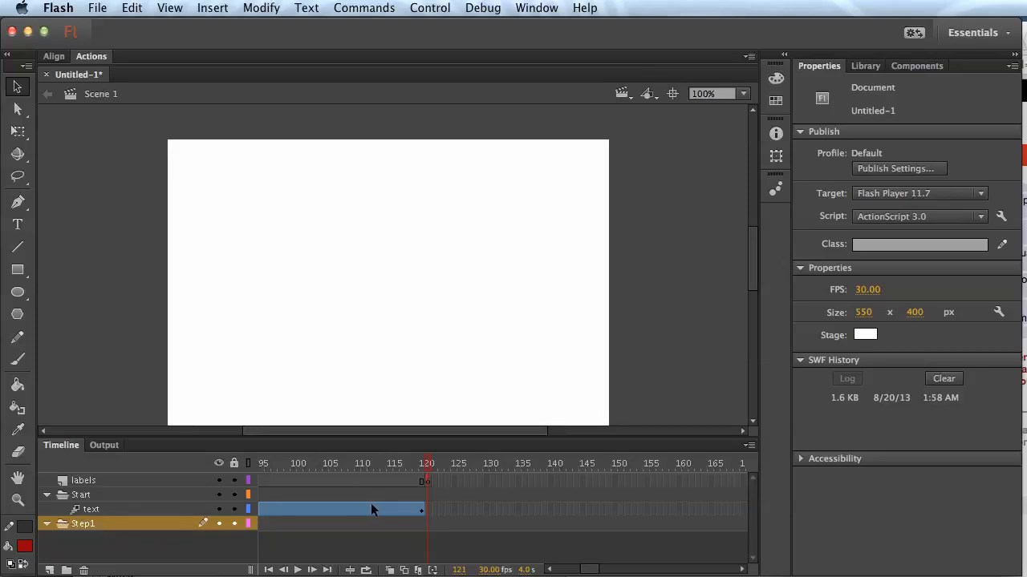
click(51, 496)
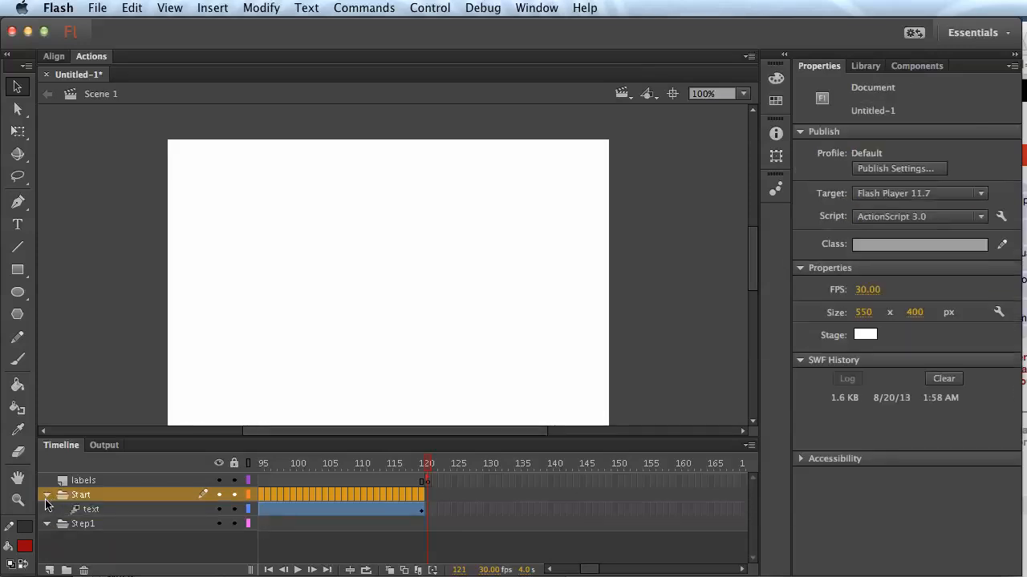
click(46, 496)
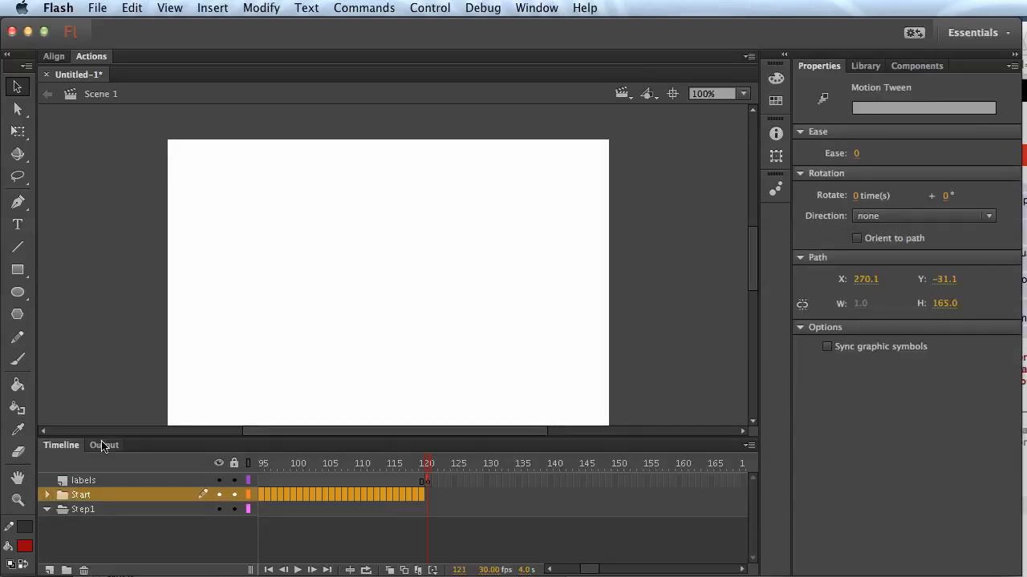
- Add a new layer inside the Step1 folder and name it "step1 text"
click(84, 511)
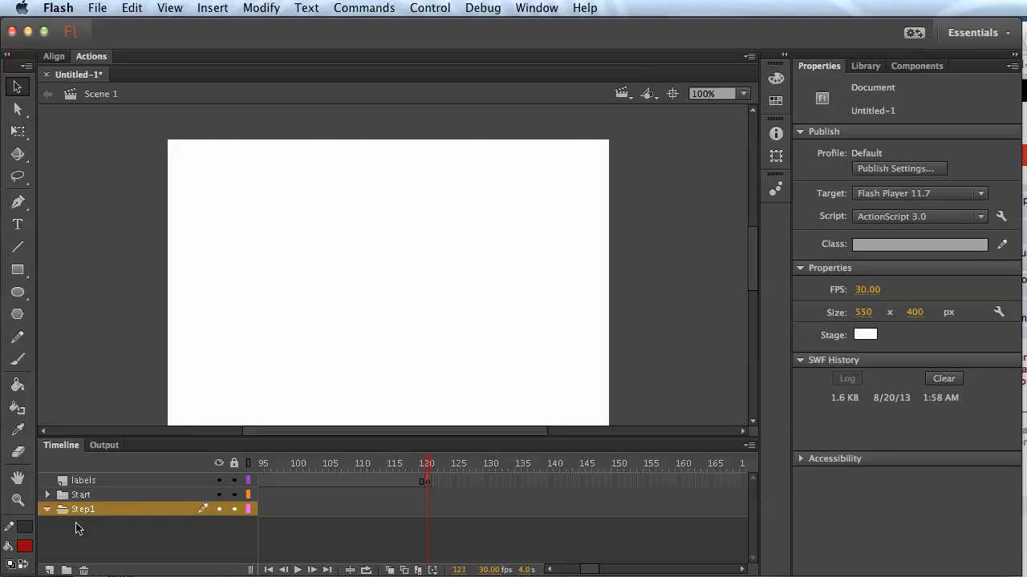
click(49, 571)
drag(86, 505, 88, 523)
click(107, 546)
double_click(100, 525)
text(text)
key(BackSpace)
key(BackSpace)
key(BackSpace)
key(BackSpace)
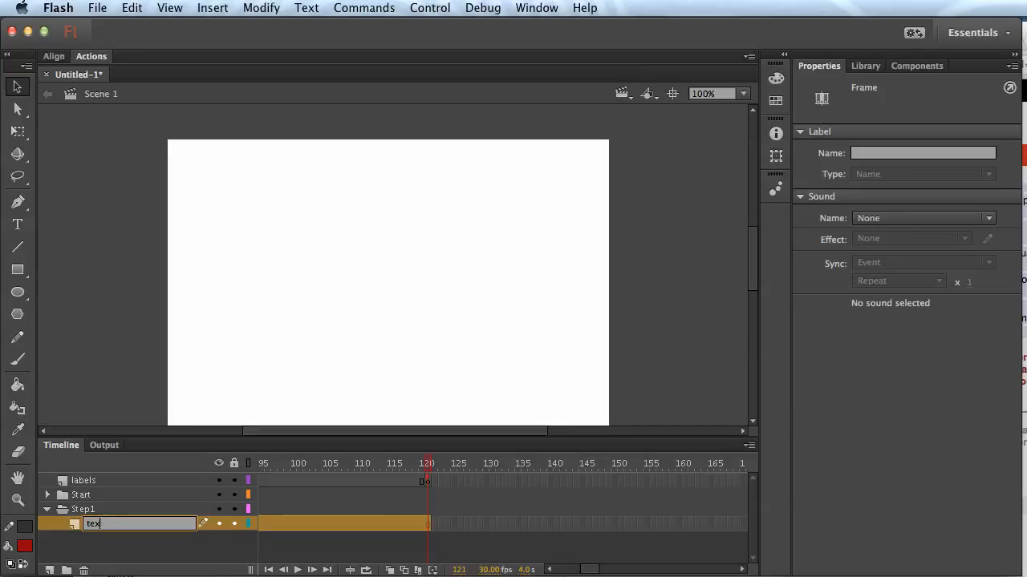
text(step1 text)
key(Return)
click(350, 548)
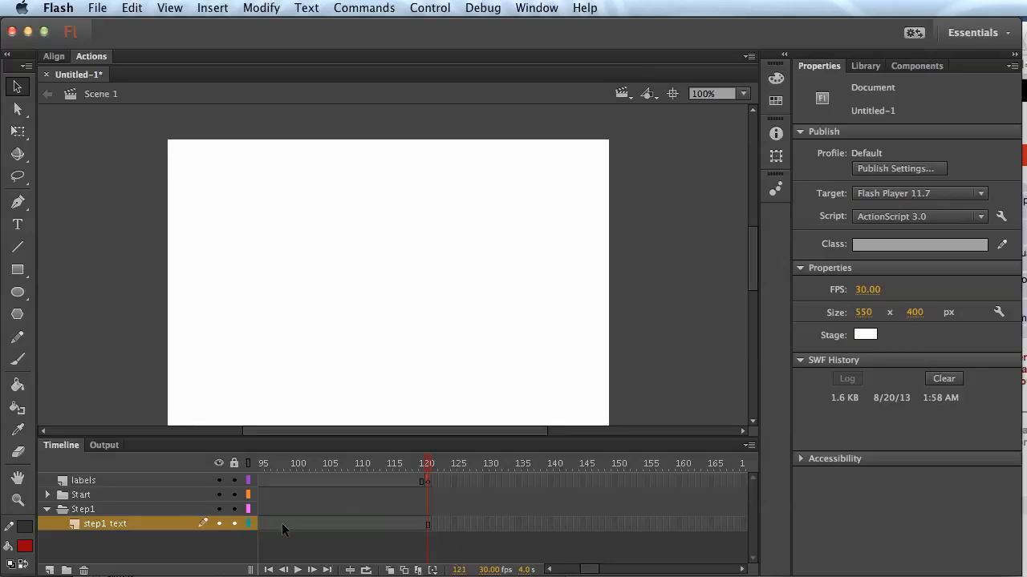
- Insert a blank keyframe at frame 121 on the step1 text layer
click(428, 523)
scroll(458, 522, left, 5)
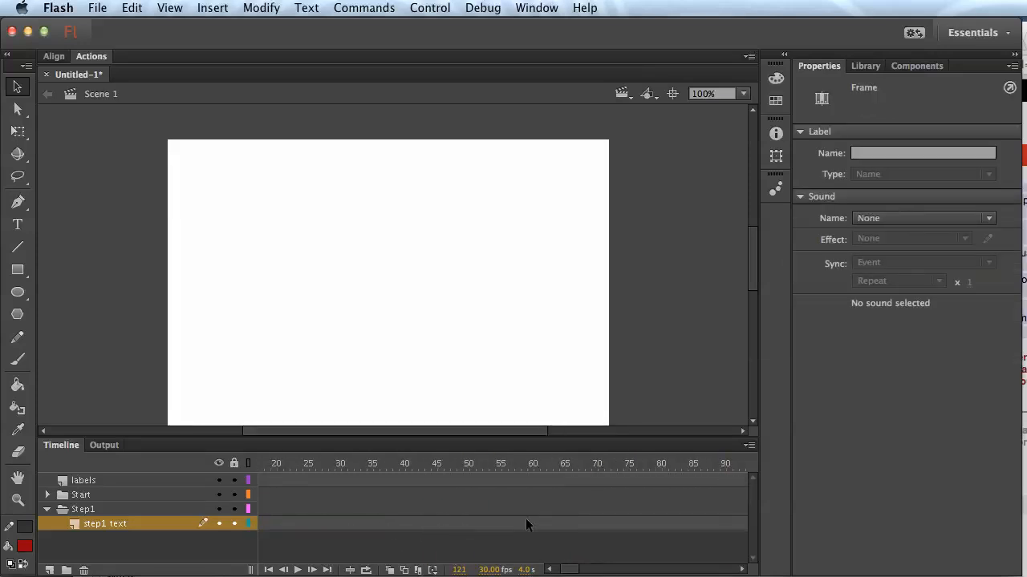
scroll(571, 569, right, 6)
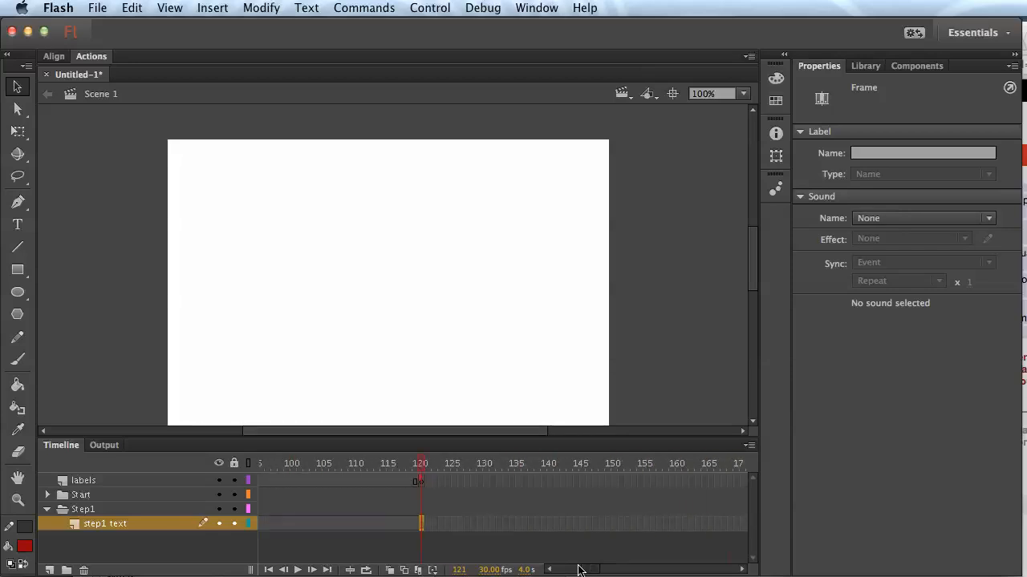
scroll(574, 570, right, 8)
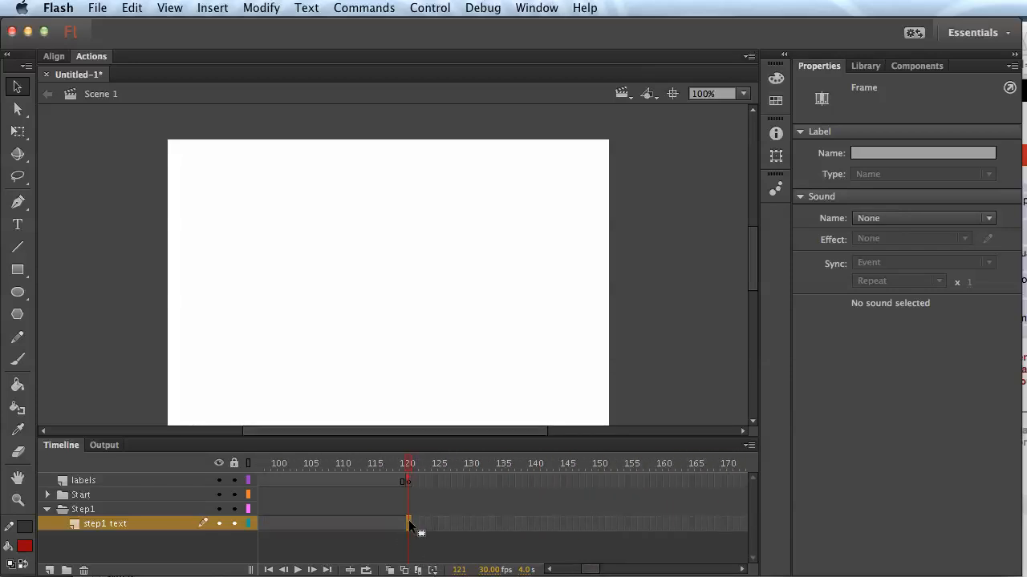
click(213, 8)
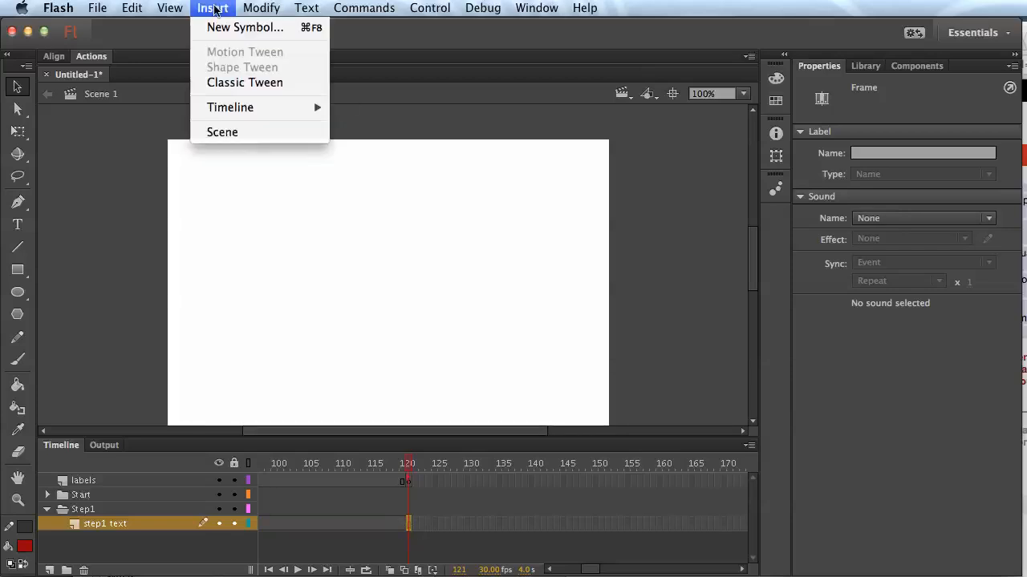
mouse_move(254, 107)
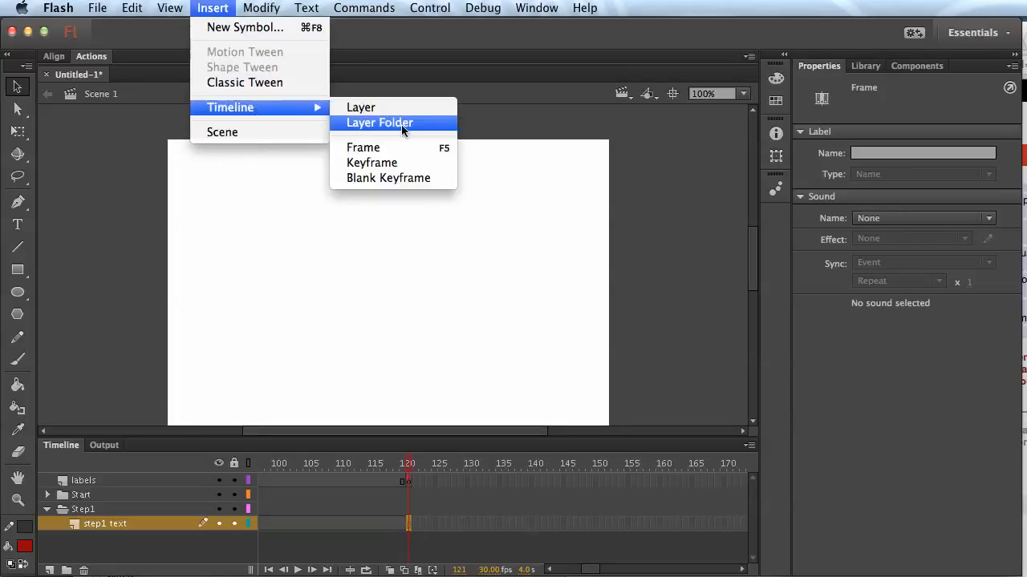
click(418, 178)
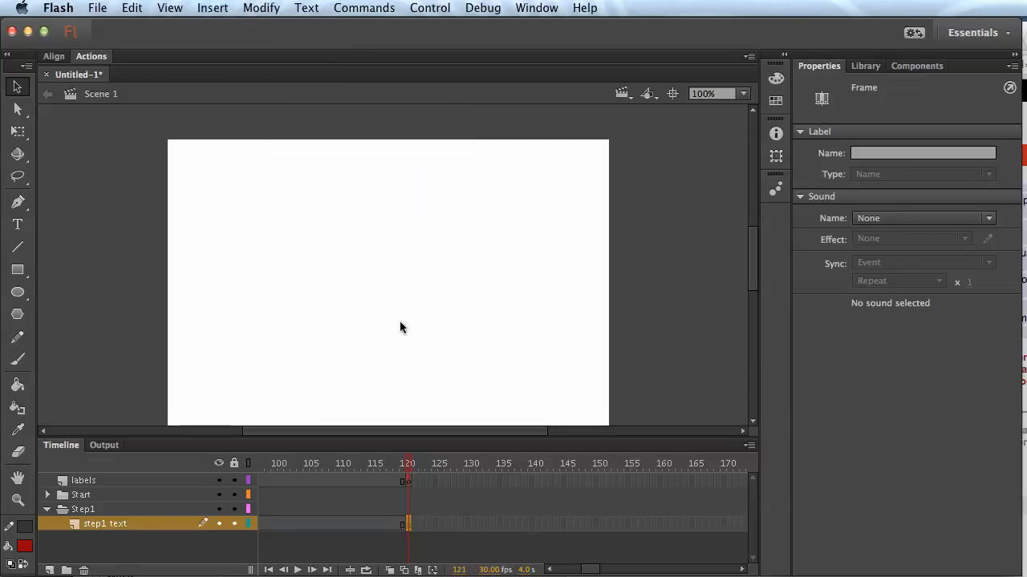
click(428, 552)
- Add the static text "Prepare" and "The Dough" on two lines at frame 121 of the step1 text layer
click(409, 526)
click(17, 226)
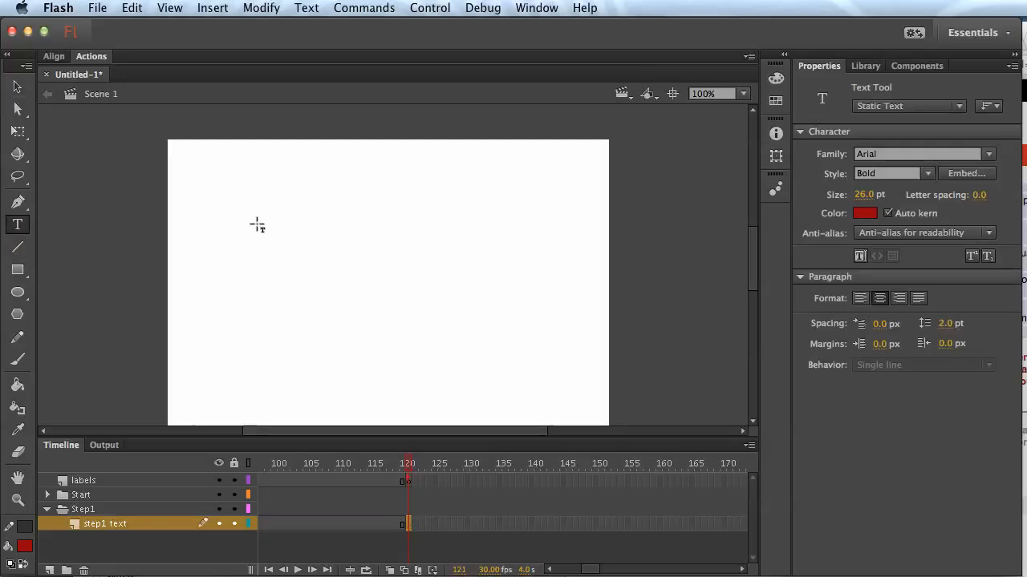
click(221, 197)
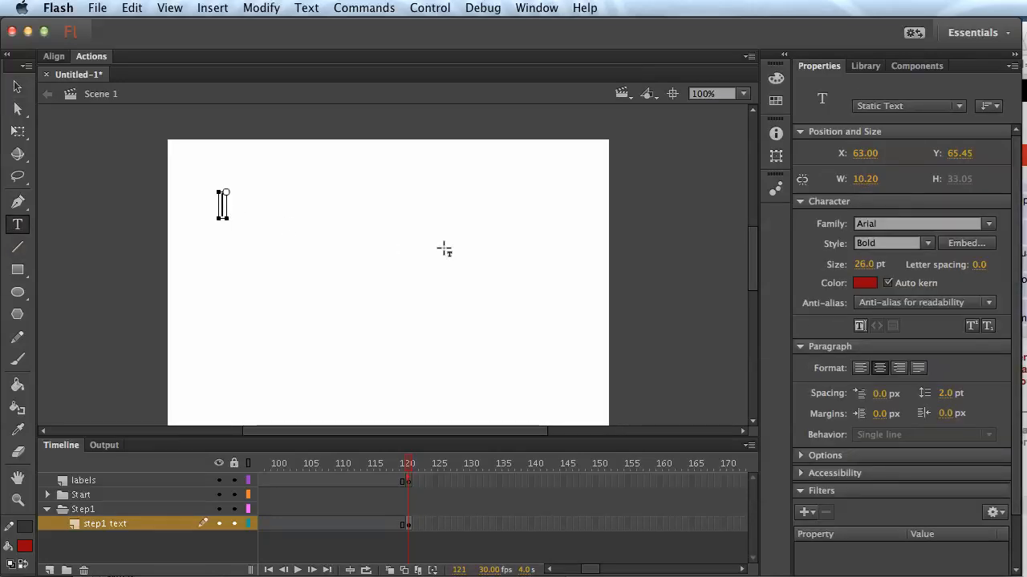
scroll(444, 251, right, 10)
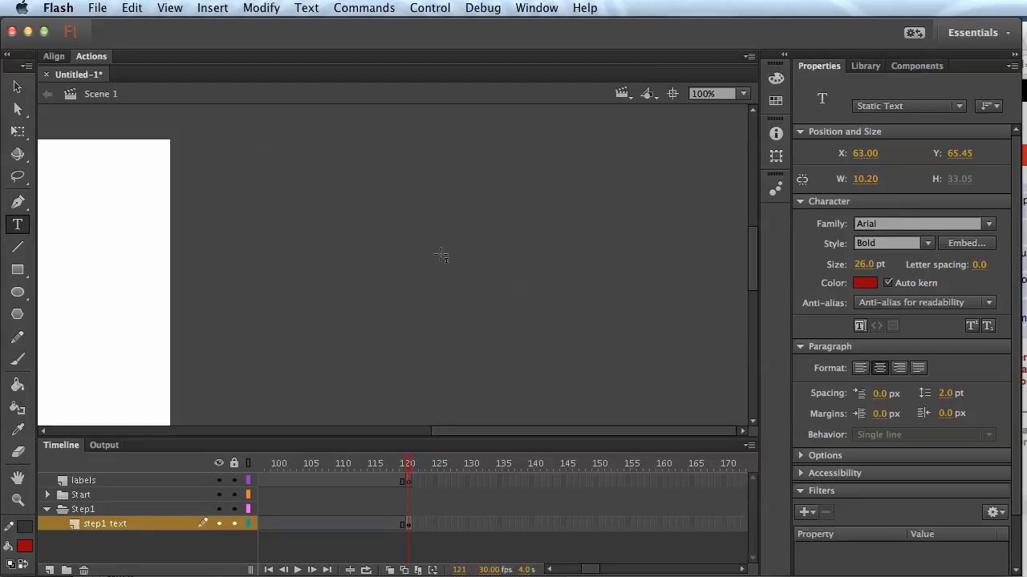
drag(508, 431, 296, 436)
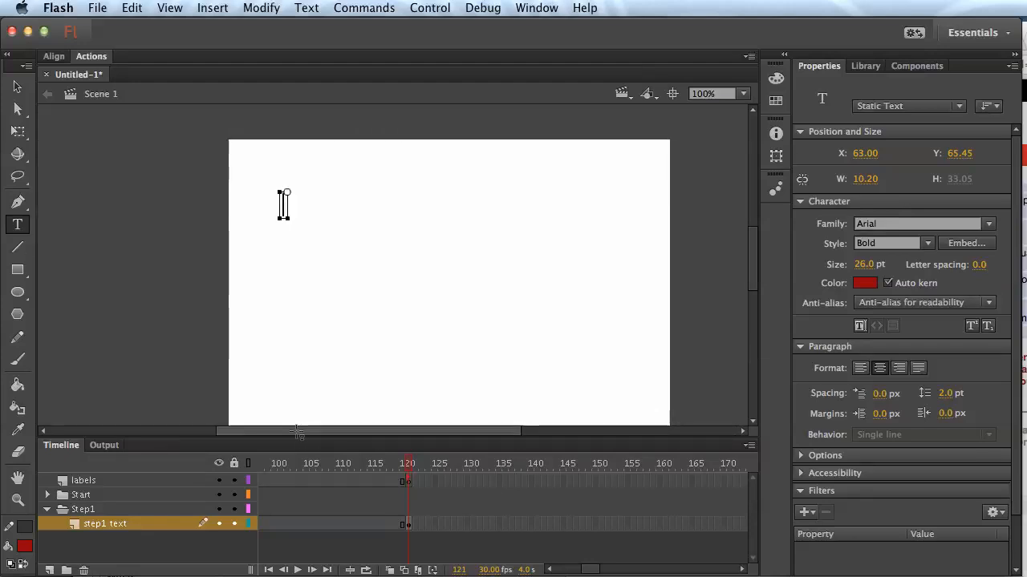
text(Prepare the D)
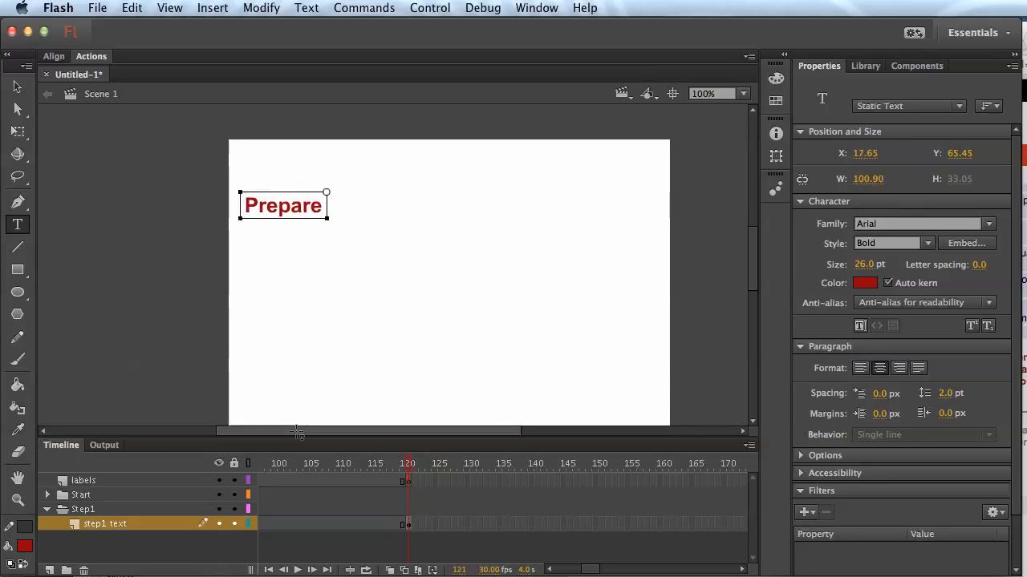
key(BackSpace)
key(BackSpace)
key(BackSpace)
key(BackSpace)
key(BackSpace)
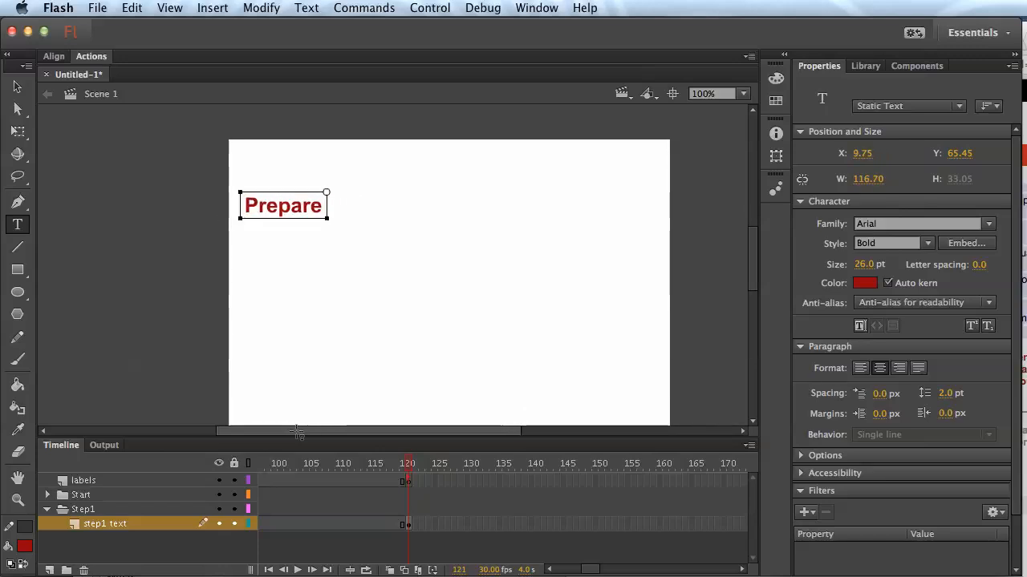
key(Return)
text(The Dough)
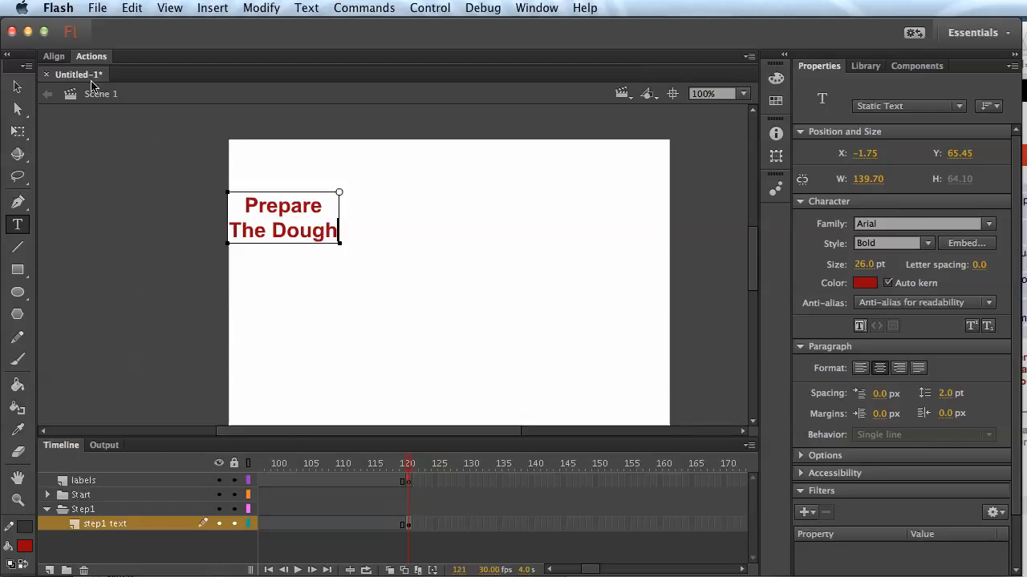
- Move the "Prepare The Dough" text fully onto the stage, in its upper-left area, and deselect it
click(18, 86)
click(113, 237)
drag(305, 238, 356, 259)
drag(449, 435, 485, 434)
click(356, 368)
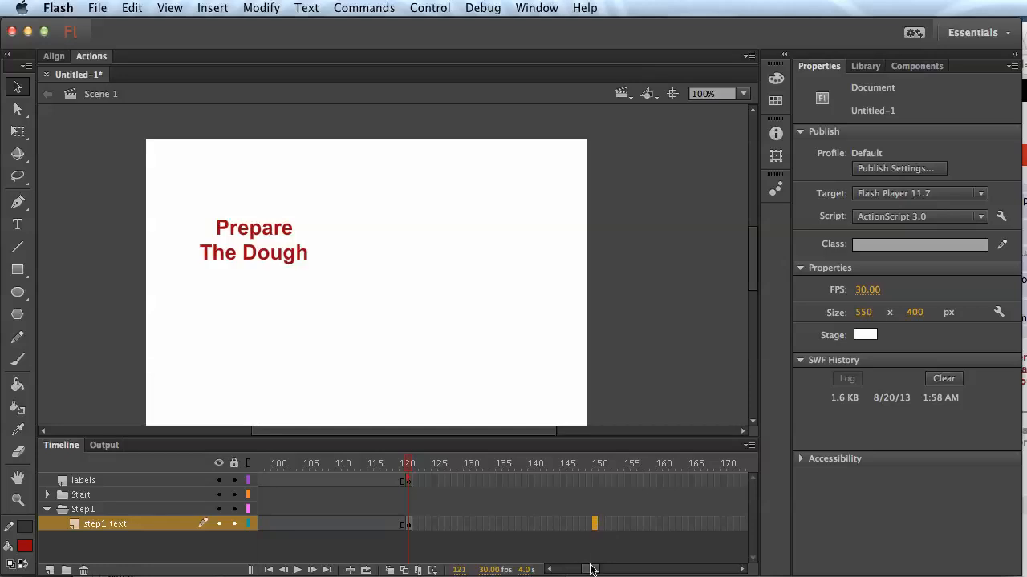
- Extend the step1 text layer by inserting frames up to frame 271
drag(590, 571, 595, 571)
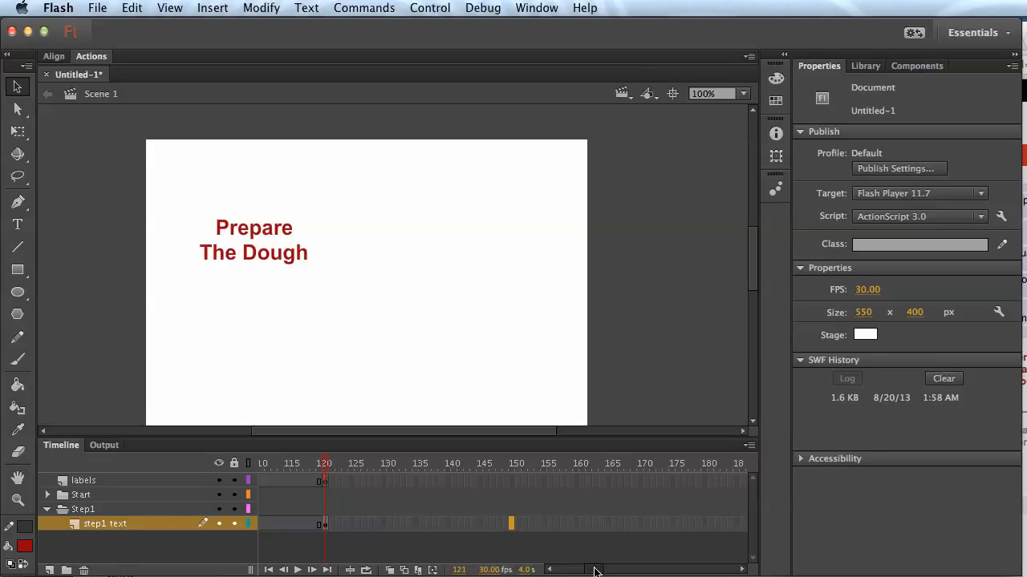
drag(594, 571, 620, 570)
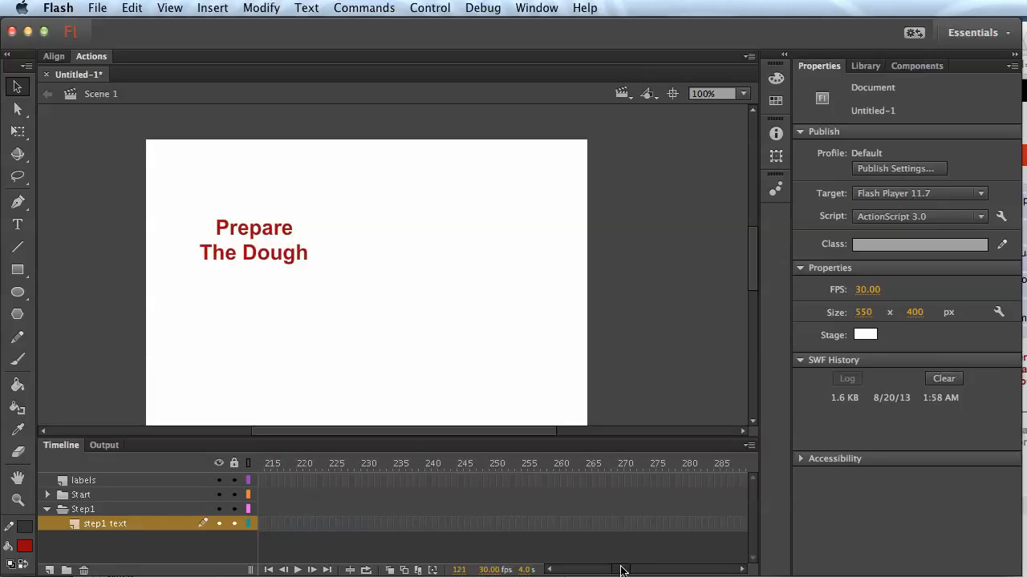
click(625, 524)
right_click(619, 523)
click(607, 522)
click(626, 522)
right_click(627, 522)
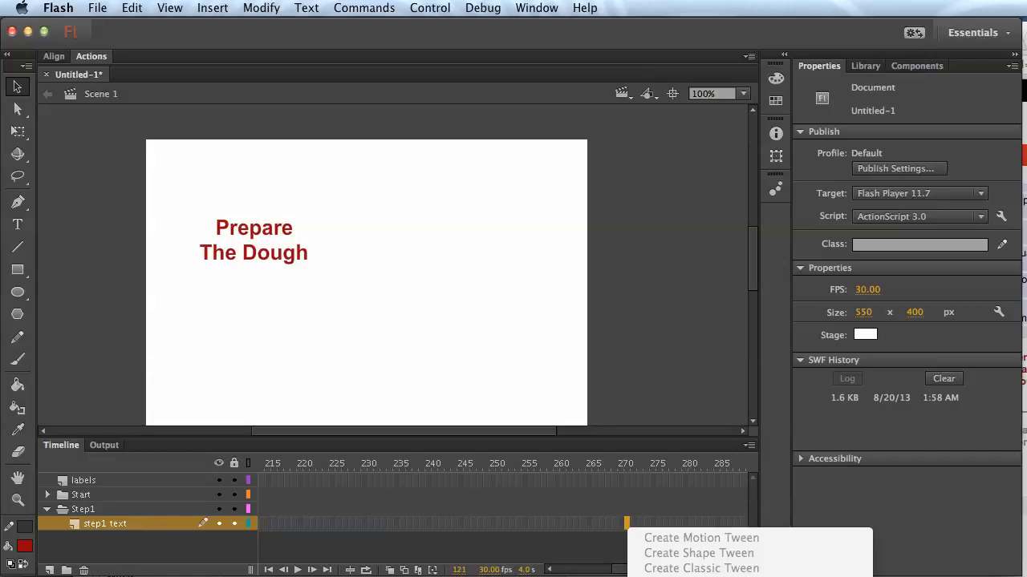
click(666, 576)
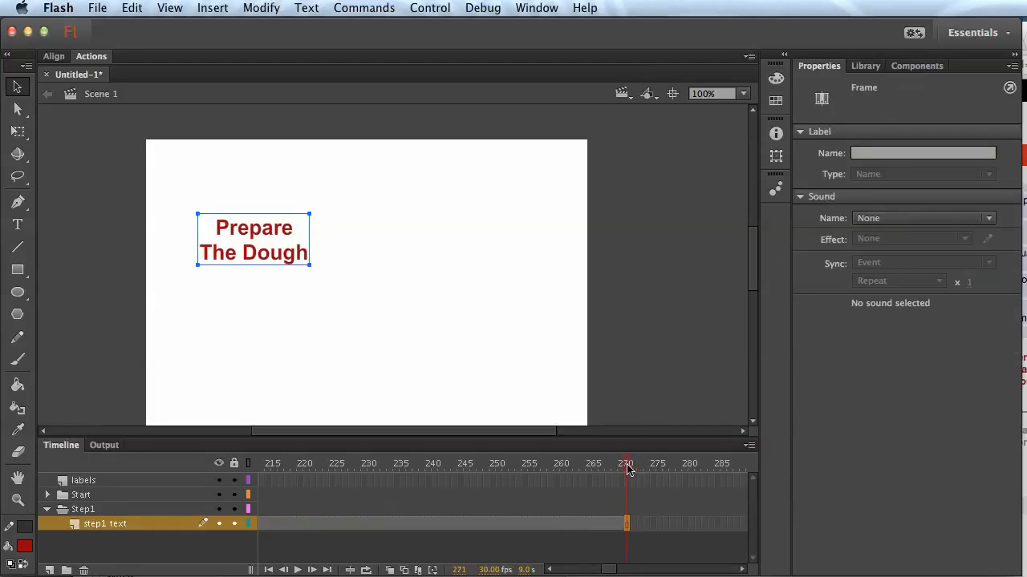
- Remove frames 251 to 271 from the step1 text layer
drag(628, 470, 591, 470)
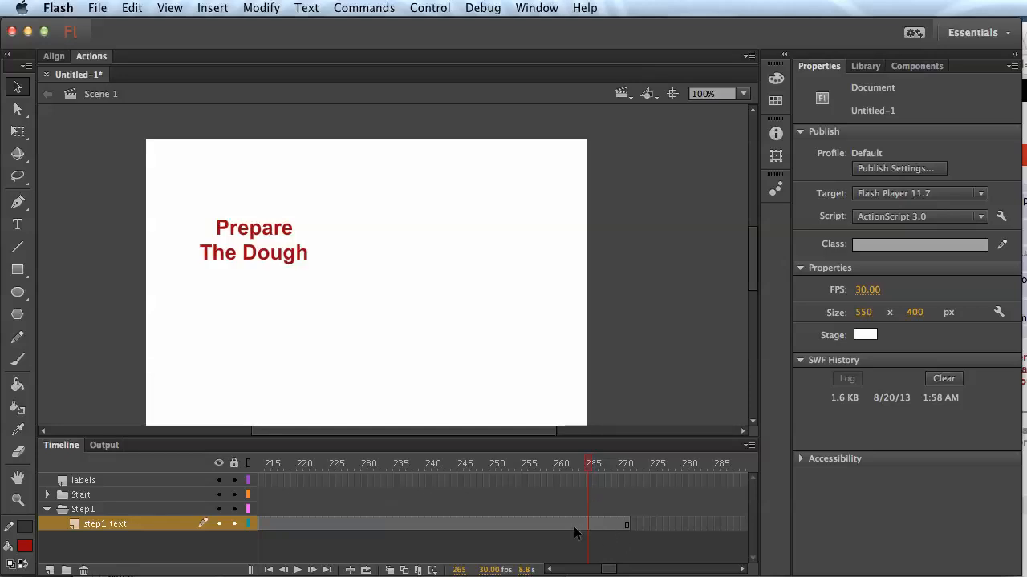
click(498, 520)
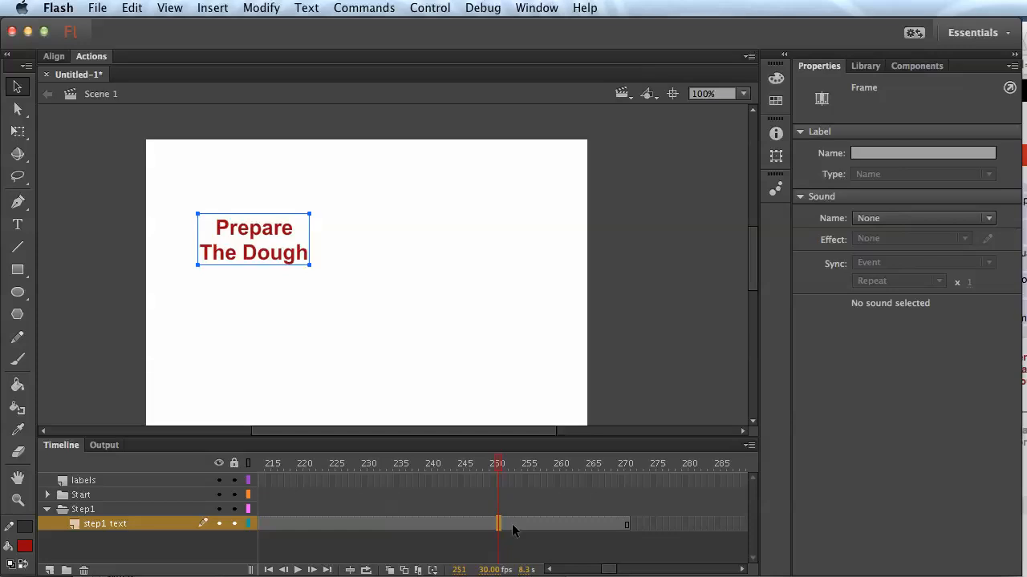
click(499, 536)
click(498, 522)
shift+click(626, 524)
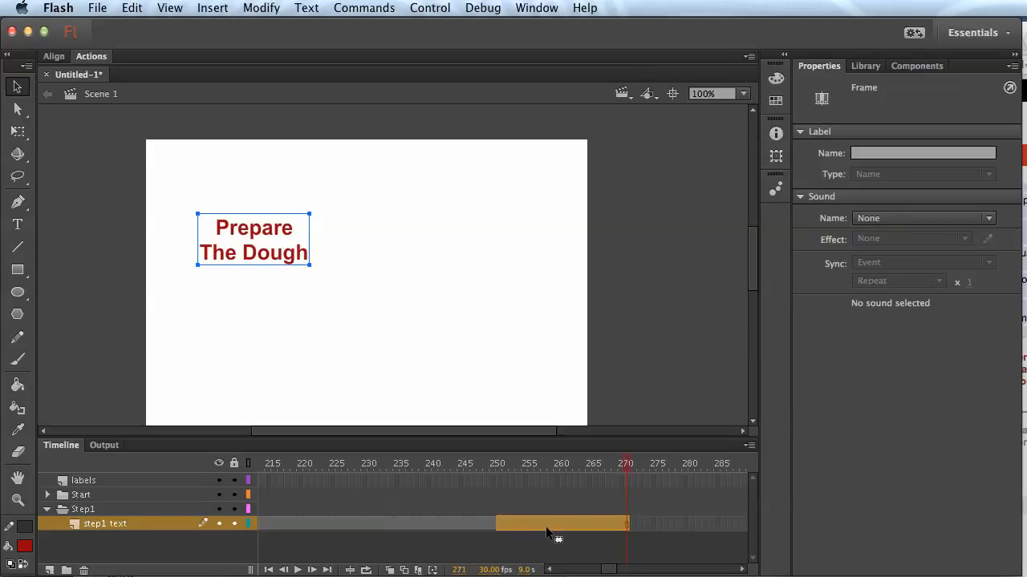
right_click(567, 523)
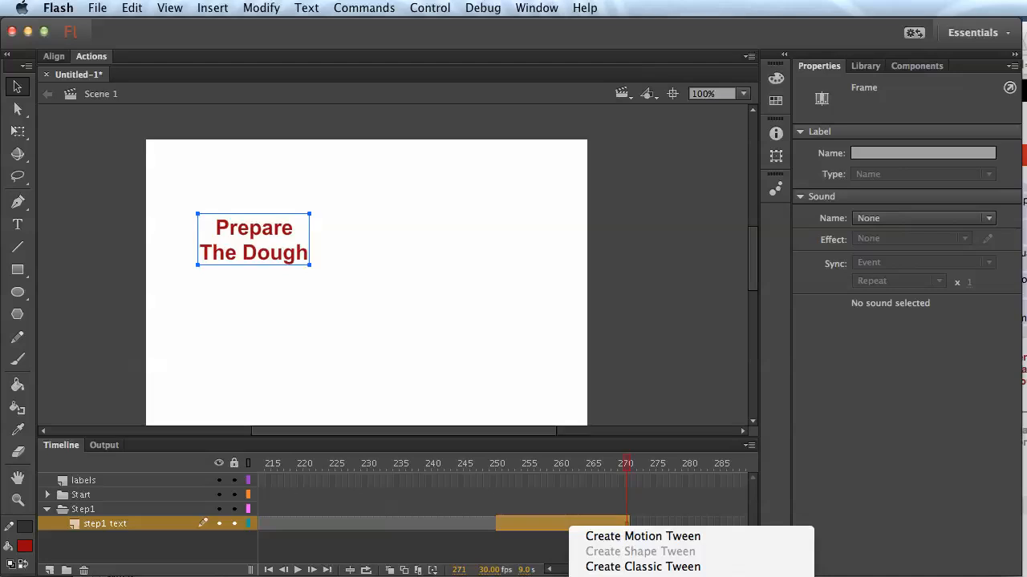
key(shift+F5)
click(534, 535)
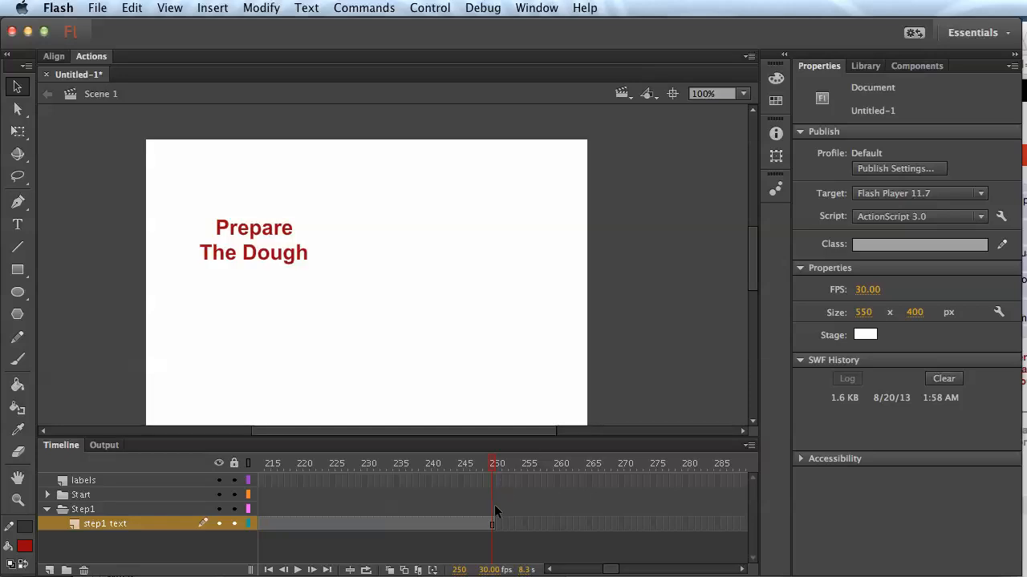
- Insert a keyframe at frame 251 on the labels layer and give it the frame label "step2"
click(497, 480)
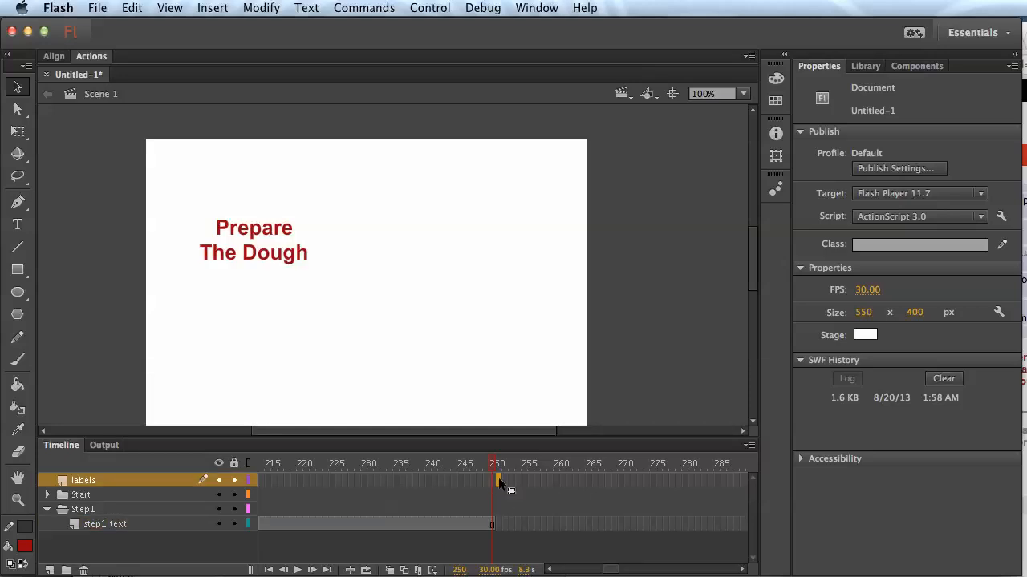
right_click(499, 480)
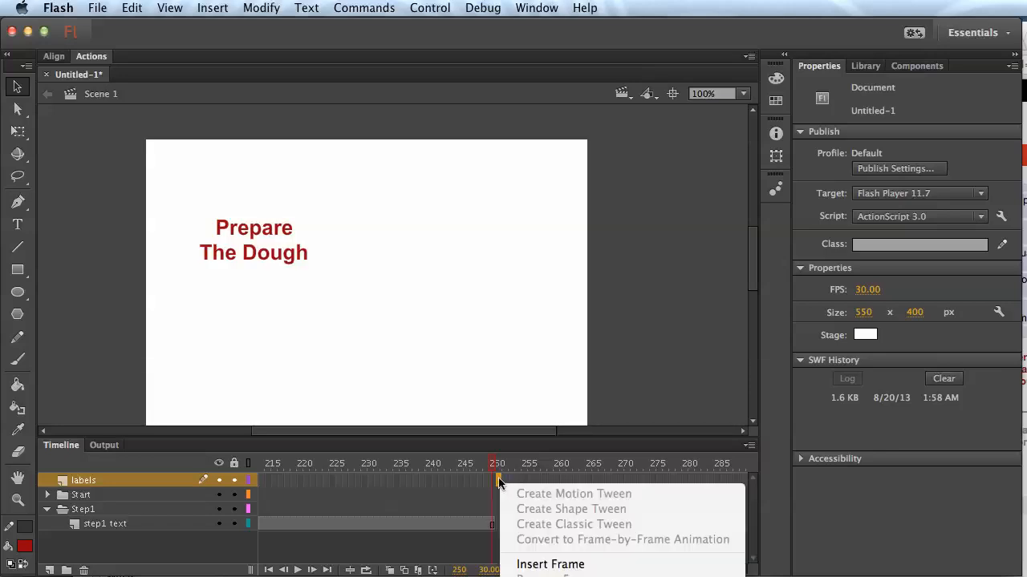
click(550, 576)
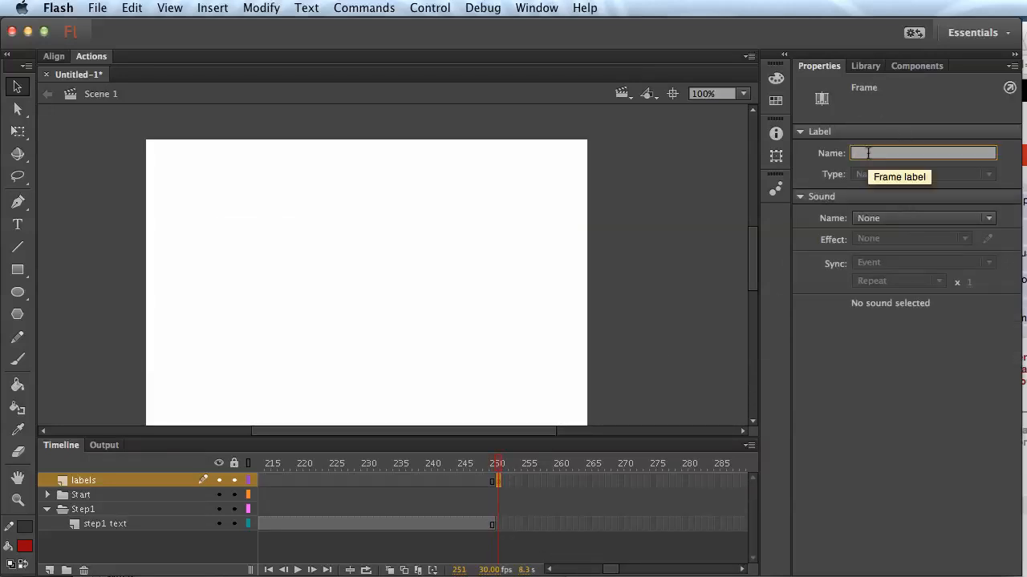
text(step2)
key(Return)
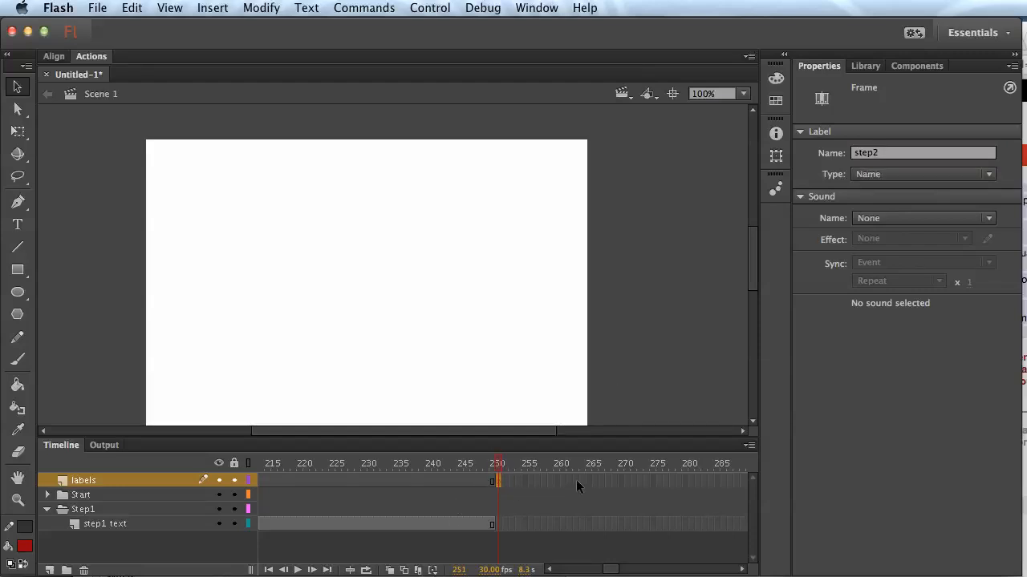
- Extend the step2 section of the labels layer by inserting frames up to frame 265
drag(499, 468, 472, 496)
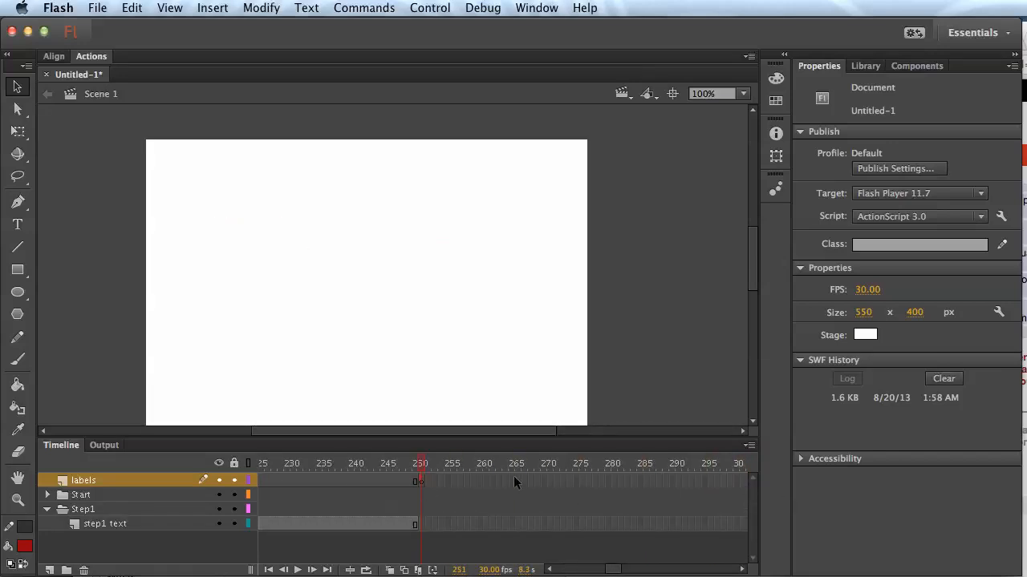
right_click(511, 480)
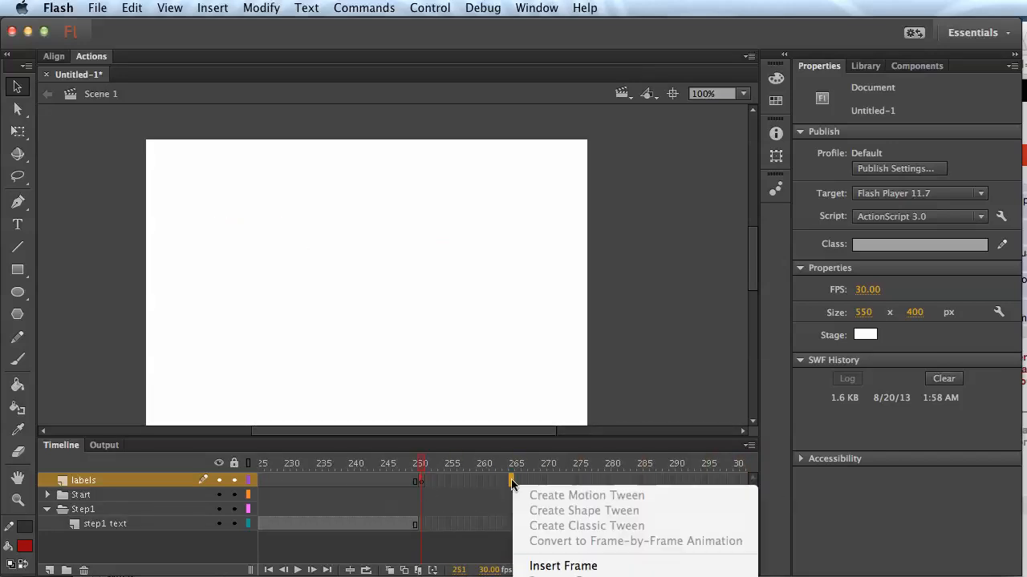
click(572, 564)
- Return to frame 121 and add a layer named "dough" inside the Step1 folder, below the step1 text layer
click(490, 508)
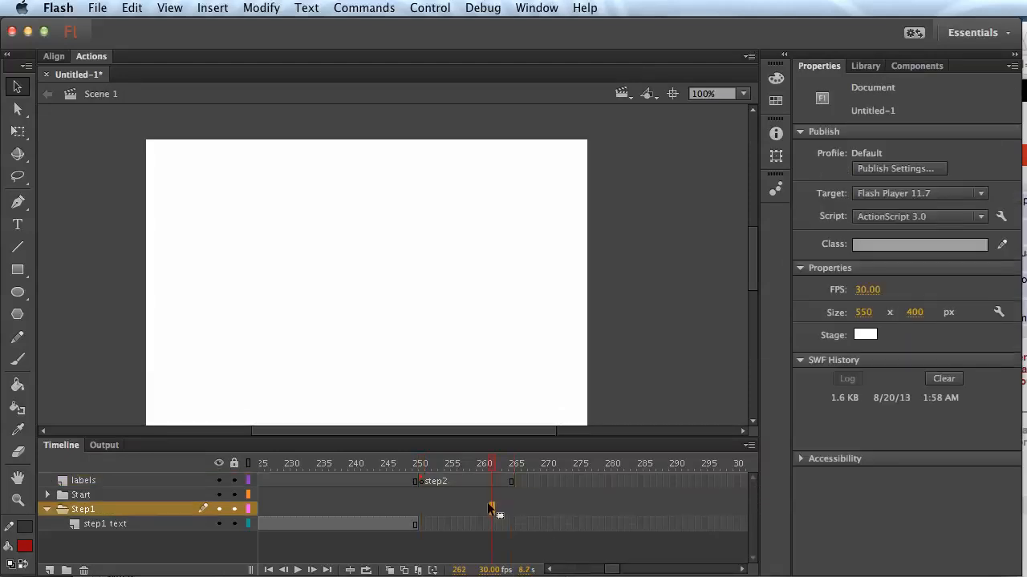
drag(492, 465, 422, 466)
drag(423, 466, 355, 481)
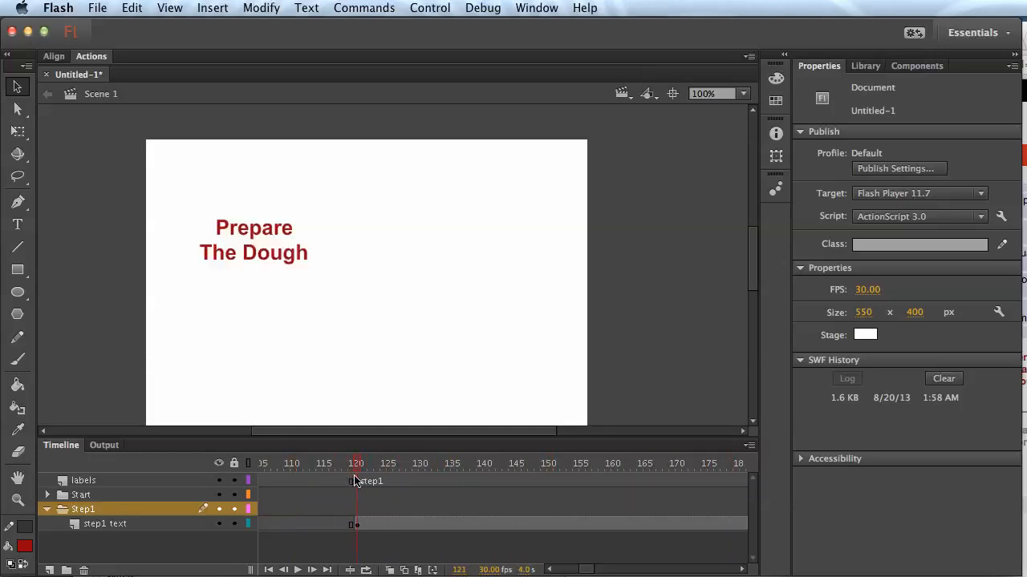
click(49, 570)
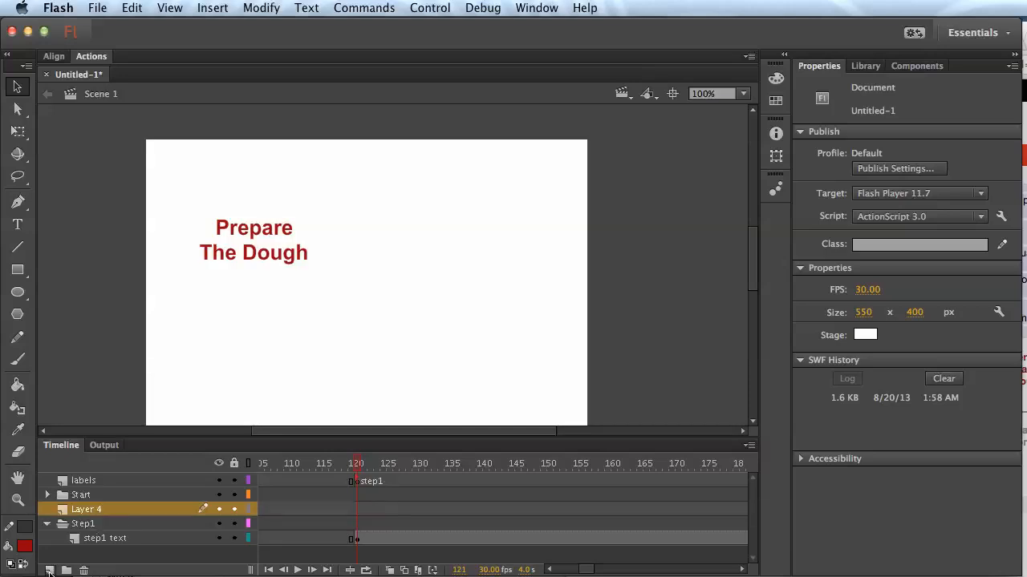
drag(87, 510, 97, 539)
double_click(100, 538)
text(dough)
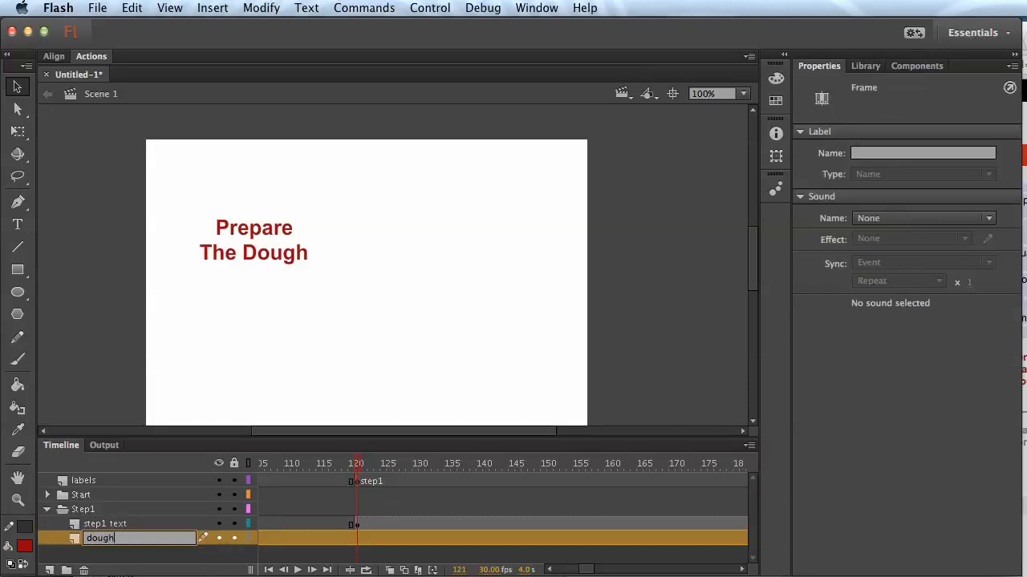
key(Return)
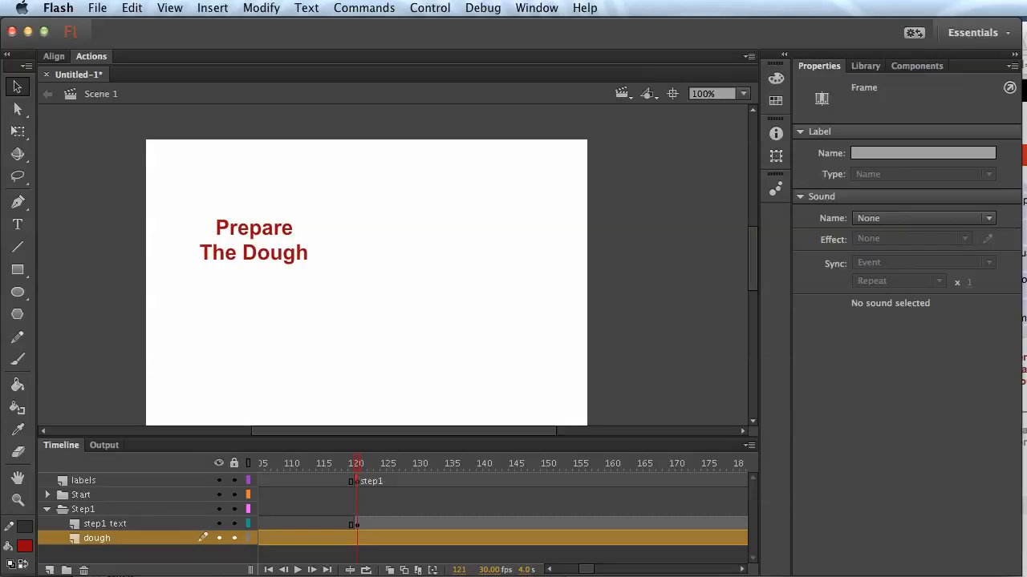
- Insert a keyframe at frame 151 on the dough layer
drag(362, 465, 545, 487)
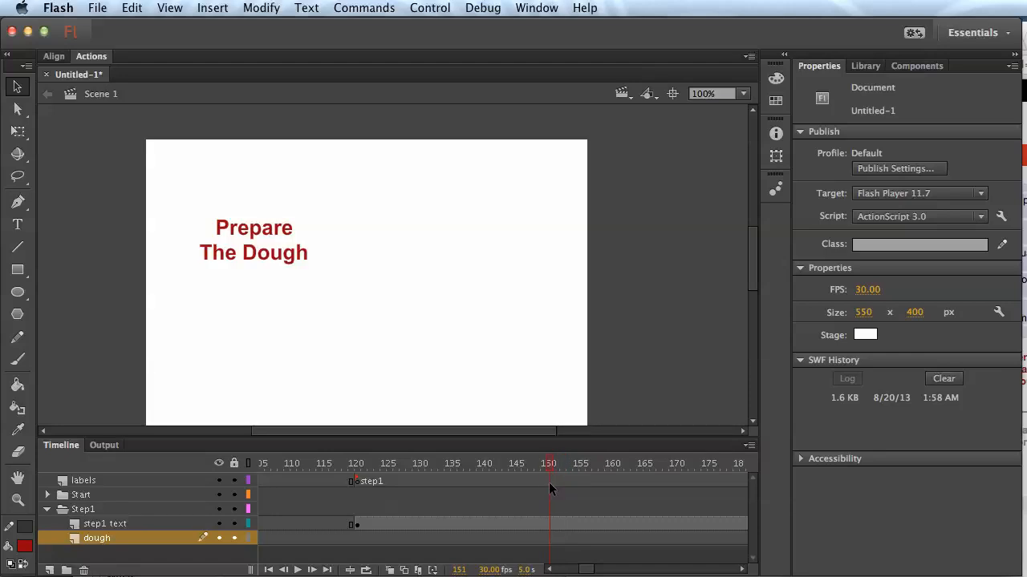
click(549, 539)
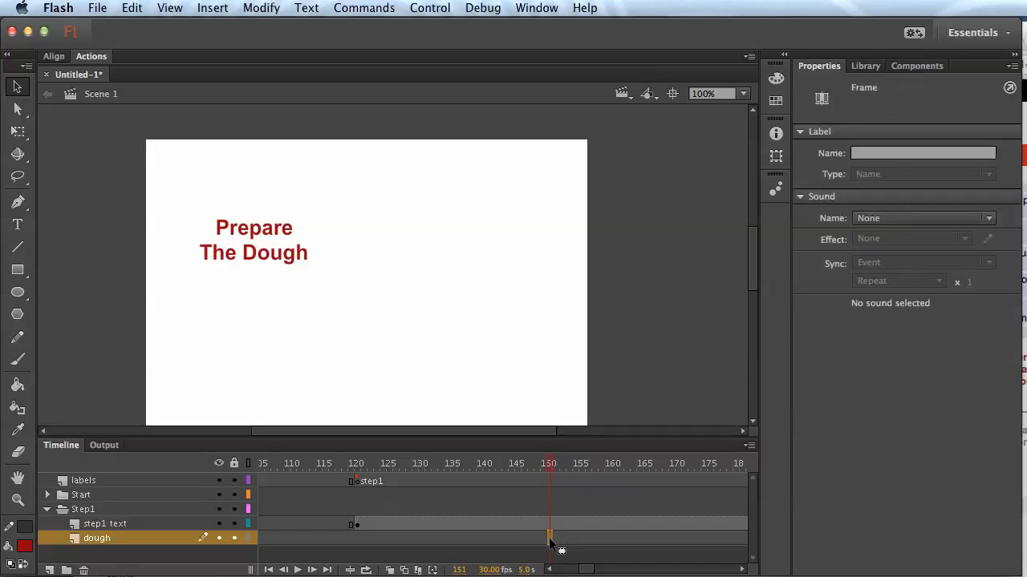
right_click(551, 542)
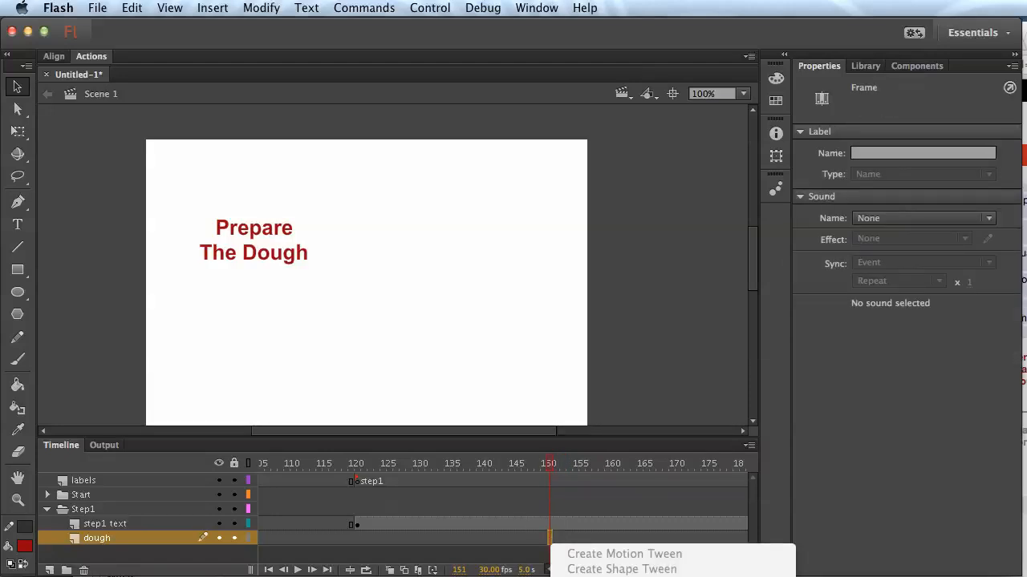
click(624, 576)
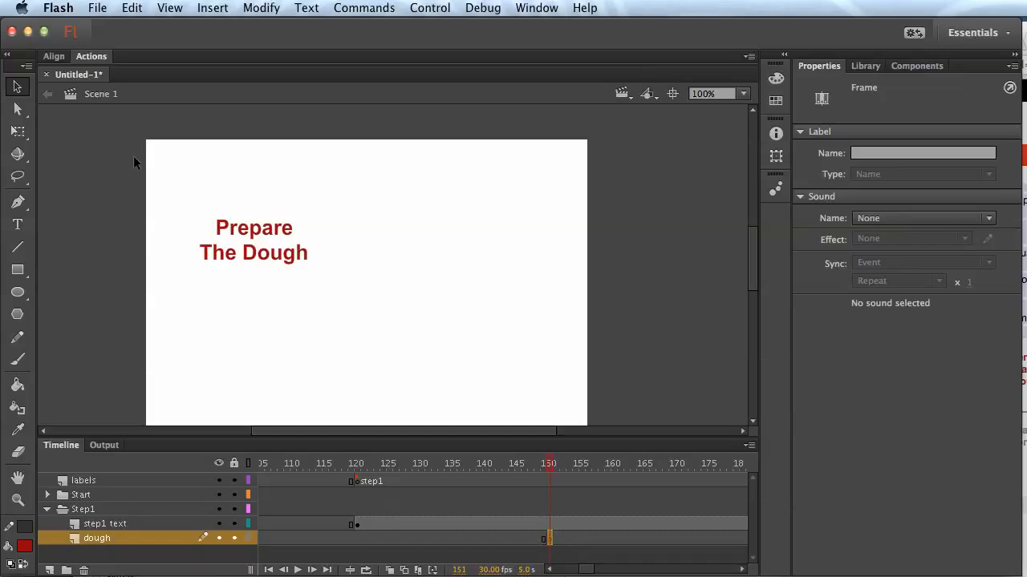
- Draw a wide, flat oval outline without fill in the lower-right area of the stage on the dough layer
click(17, 293)
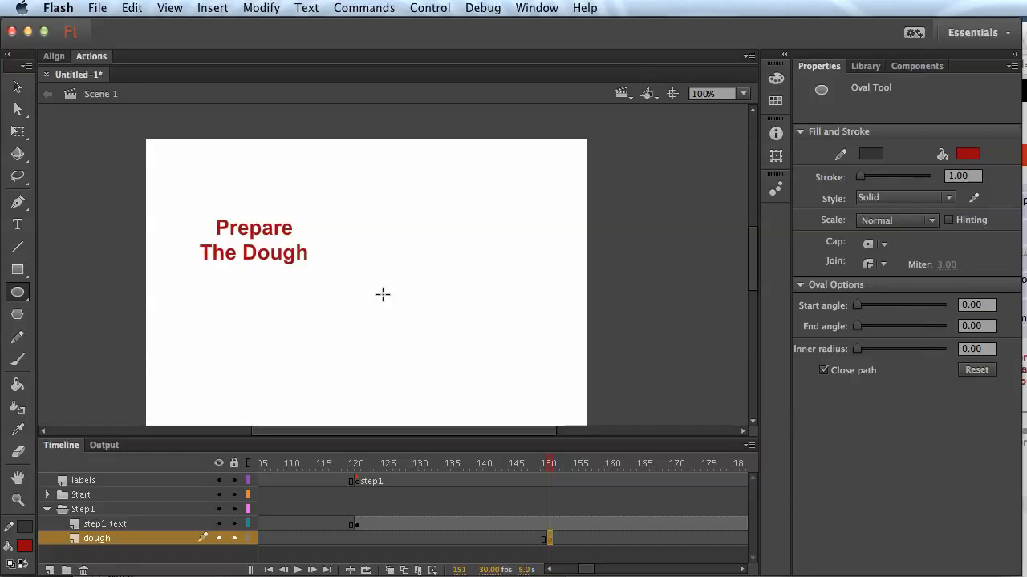
click(25, 546)
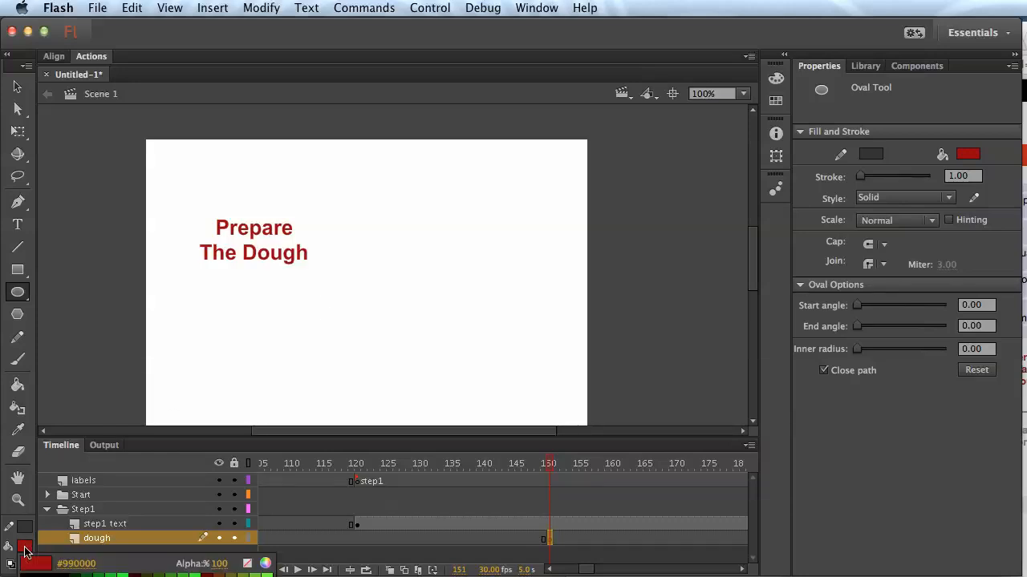
click(248, 566)
mouse_move(354, 304)
mouse_down()
mouse_move(378, 327)
mouse_move(543, 346)
mouse_up()
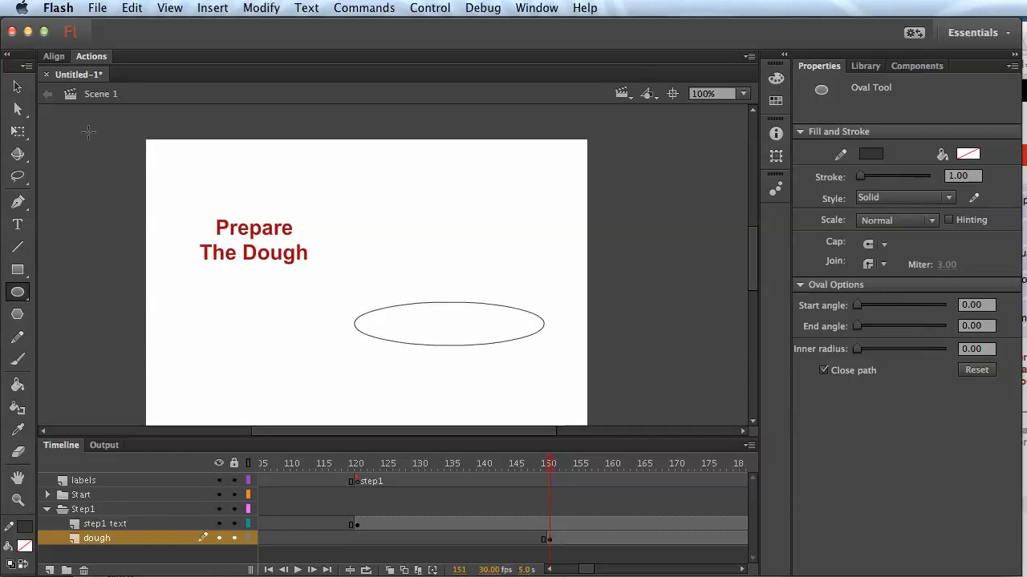
- Convert the oval outline on the dough layer into a graphic symbol named "dought"
click(18, 87)
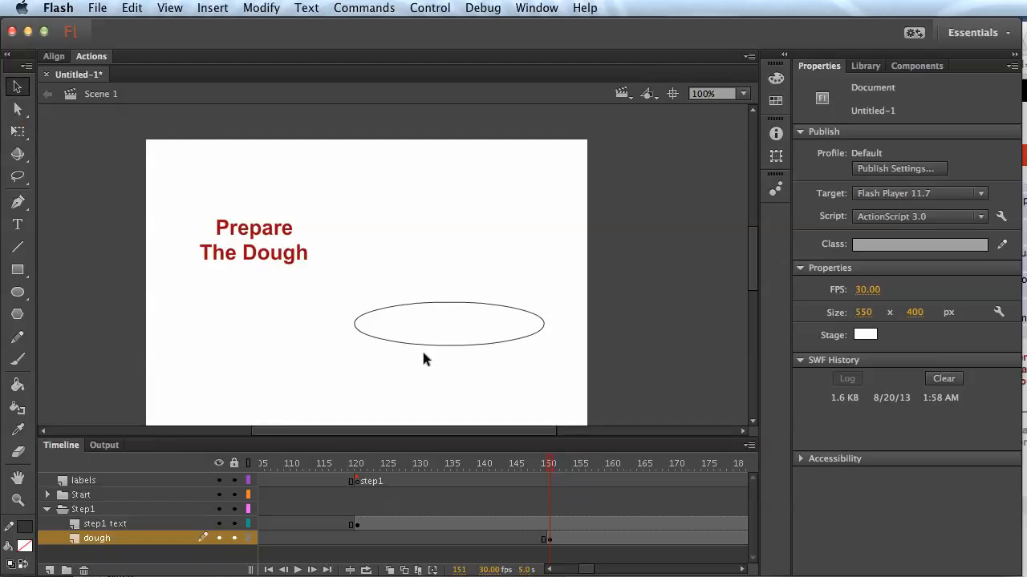
drag(586, 571, 593, 573)
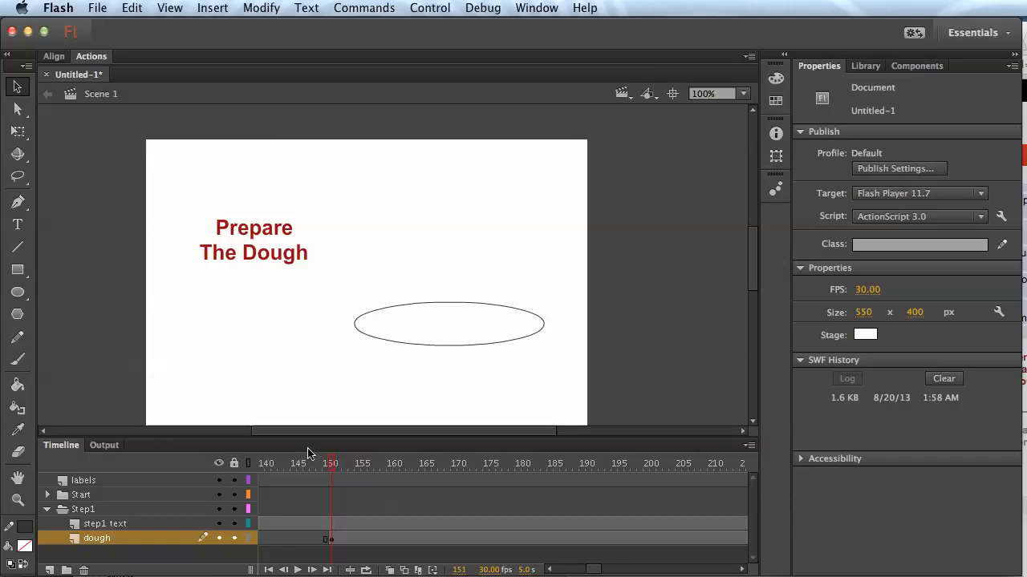
click(418, 346)
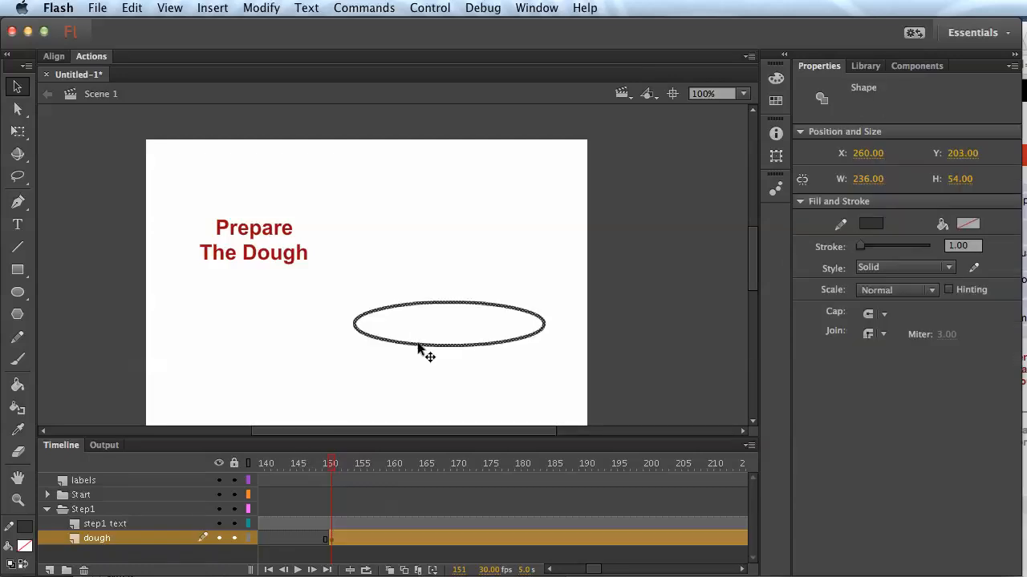
click(267, 11)
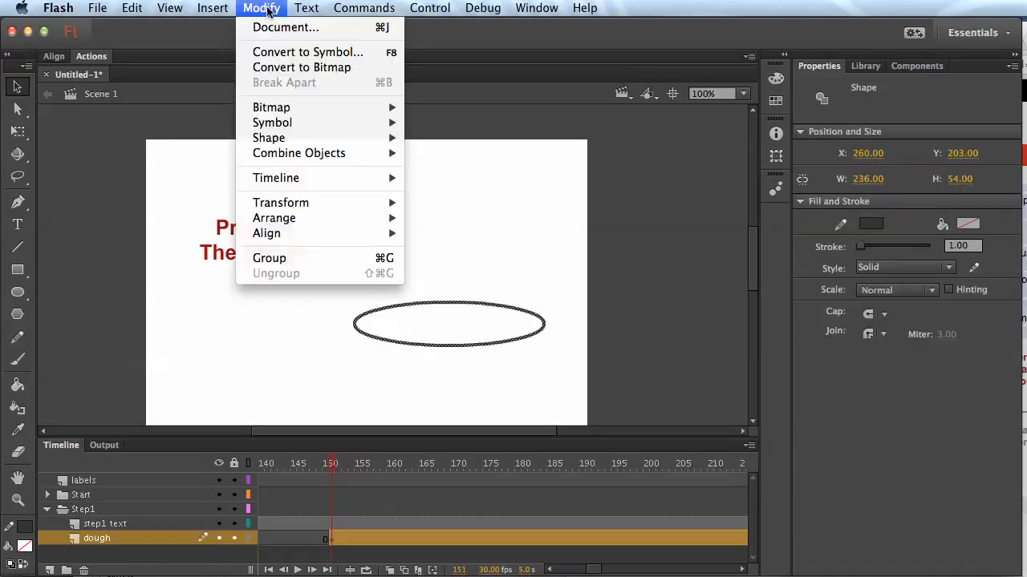
click(309, 48)
text(dought)
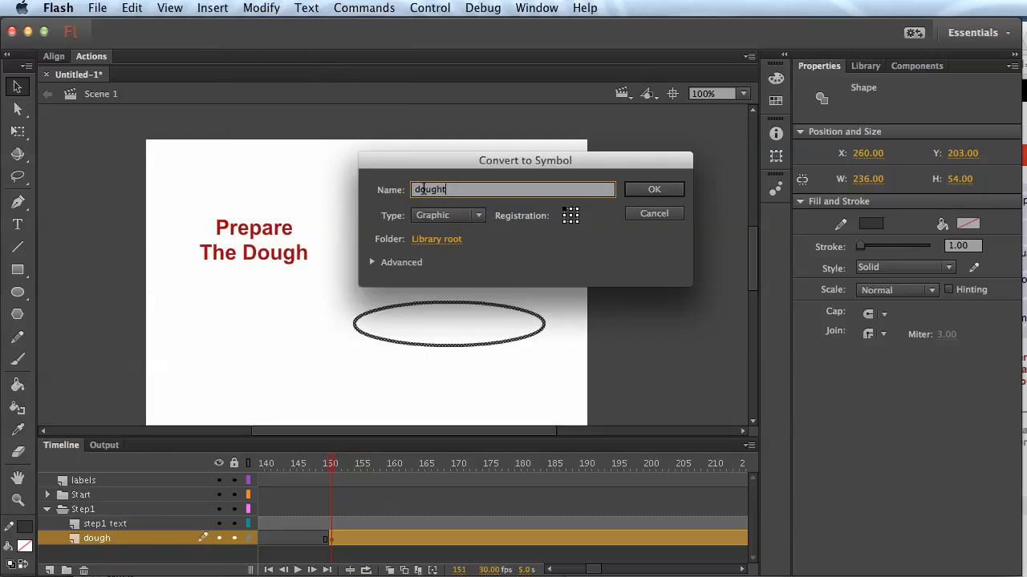
click(662, 190)
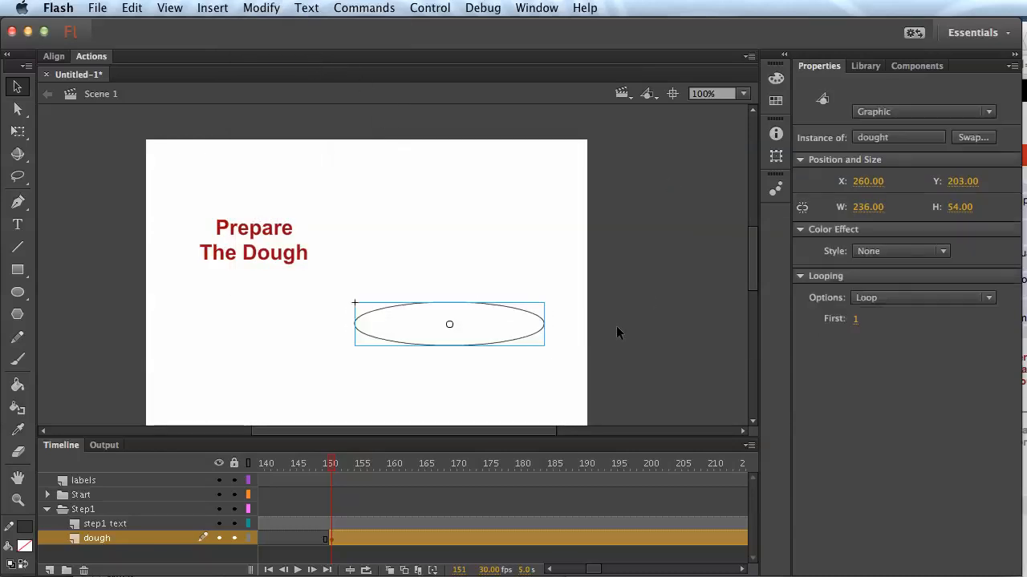
click(518, 369)
- Insert a keyframe at frame 181 on the dough layer
click(513, 344)
click(368, 462)
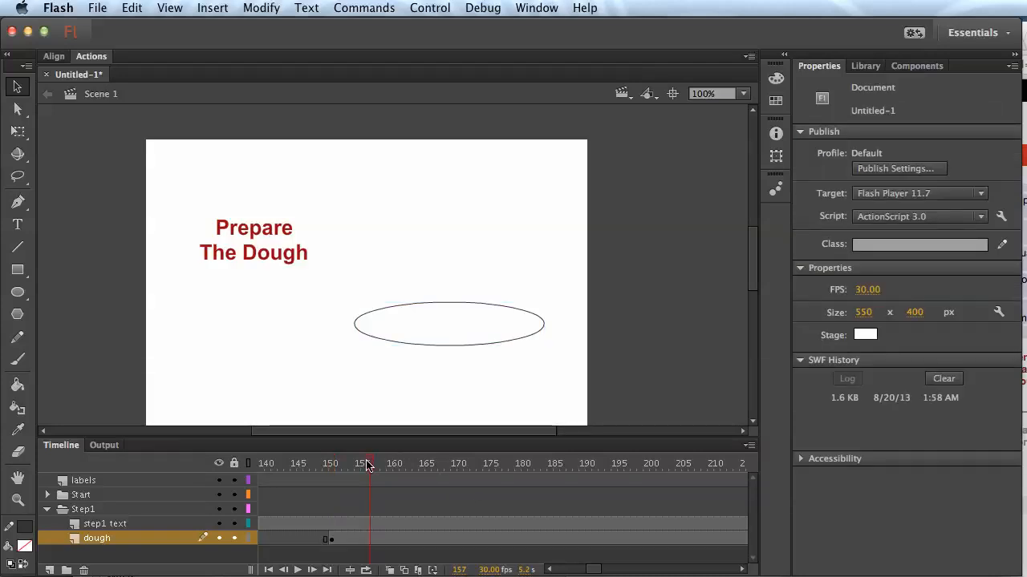
drag(368, 470, 523, 481)
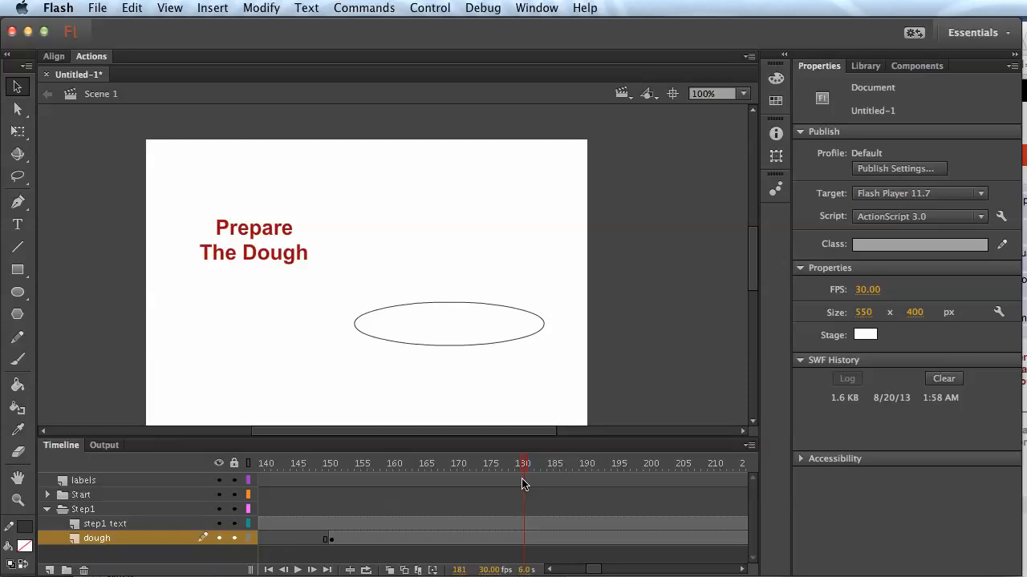
right_click(523, 543)
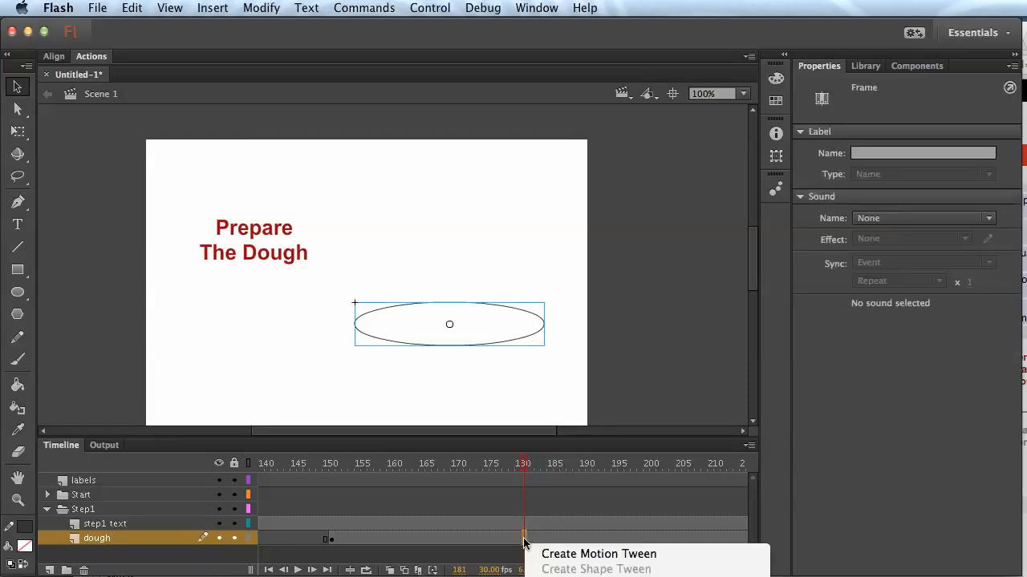
click(575, 576)
drag(522, 468, 438, 491)
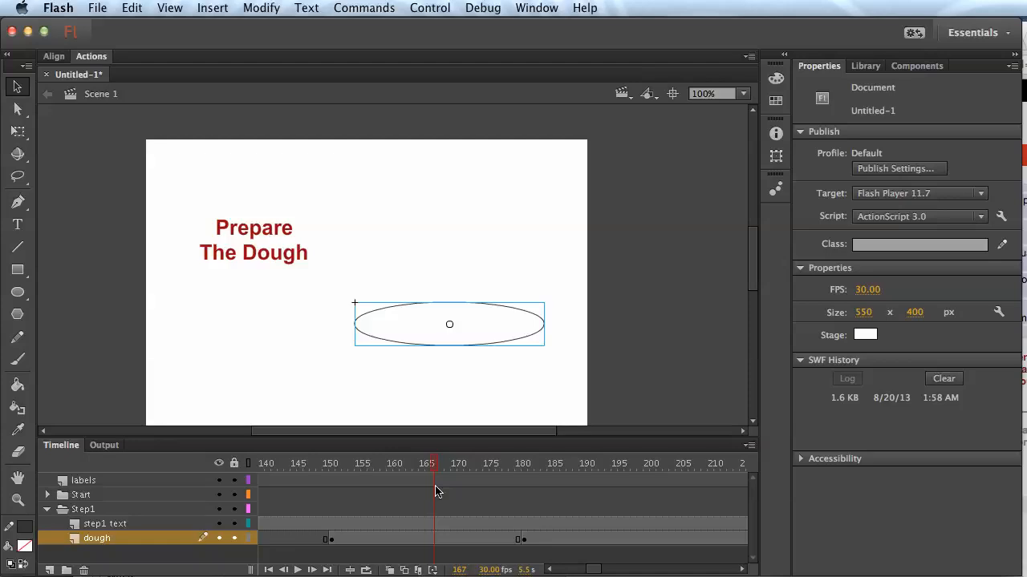
click(516, 406)
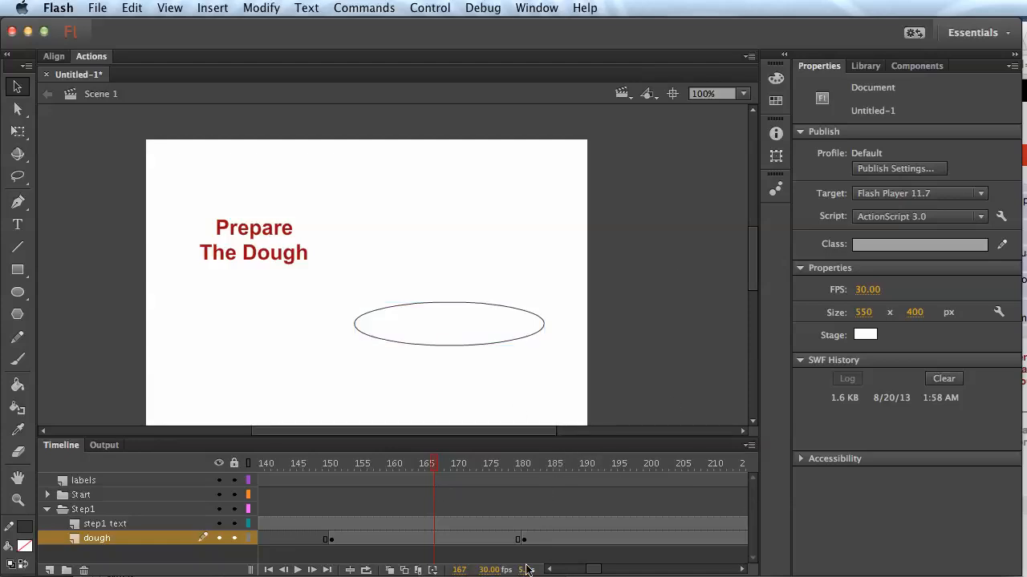
- Apply an Alpha color effect of 11% to the dough oval at the frame 151 keyframe
click(331, 539)
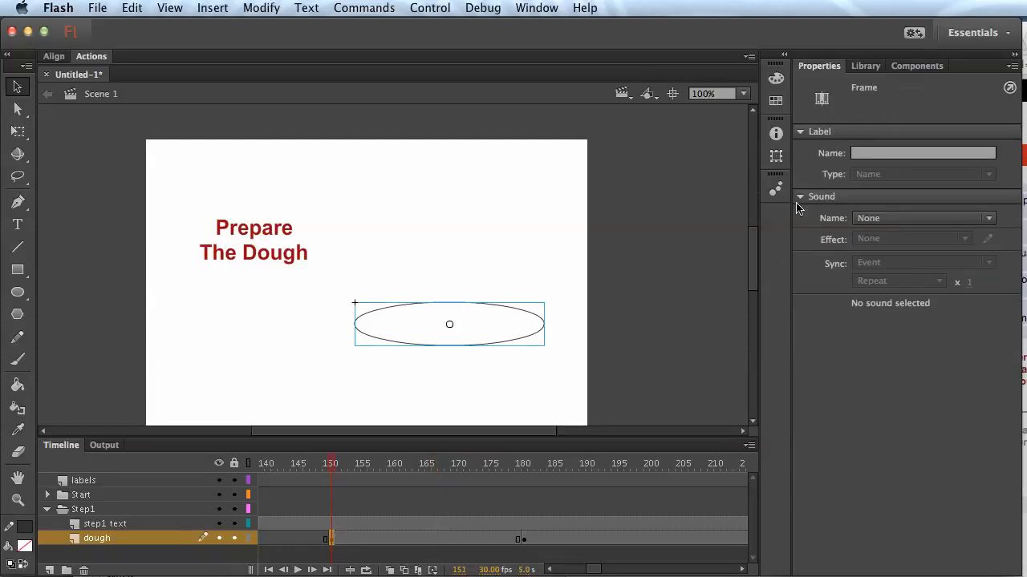
click(534, 340)
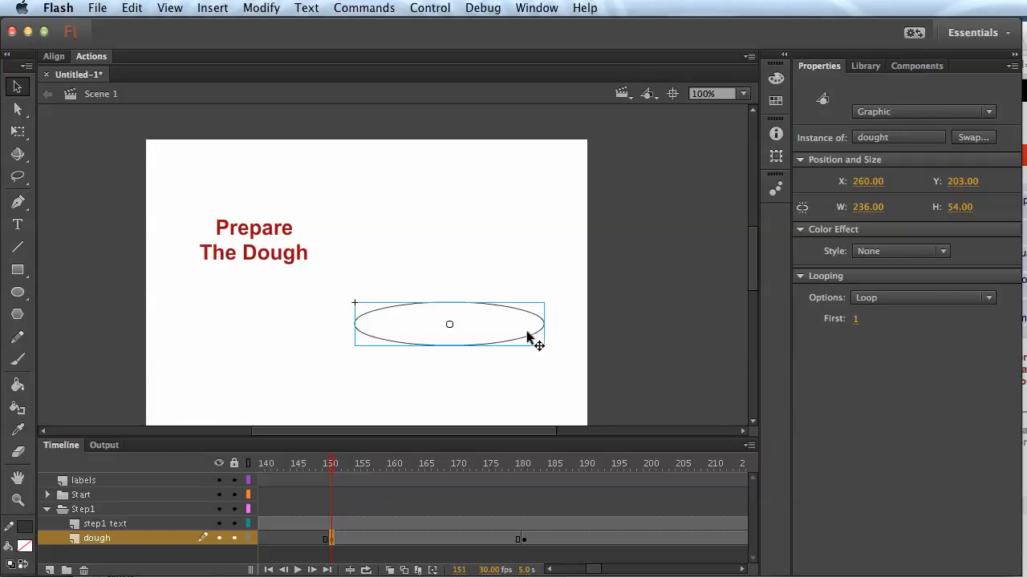
click(885, 254)
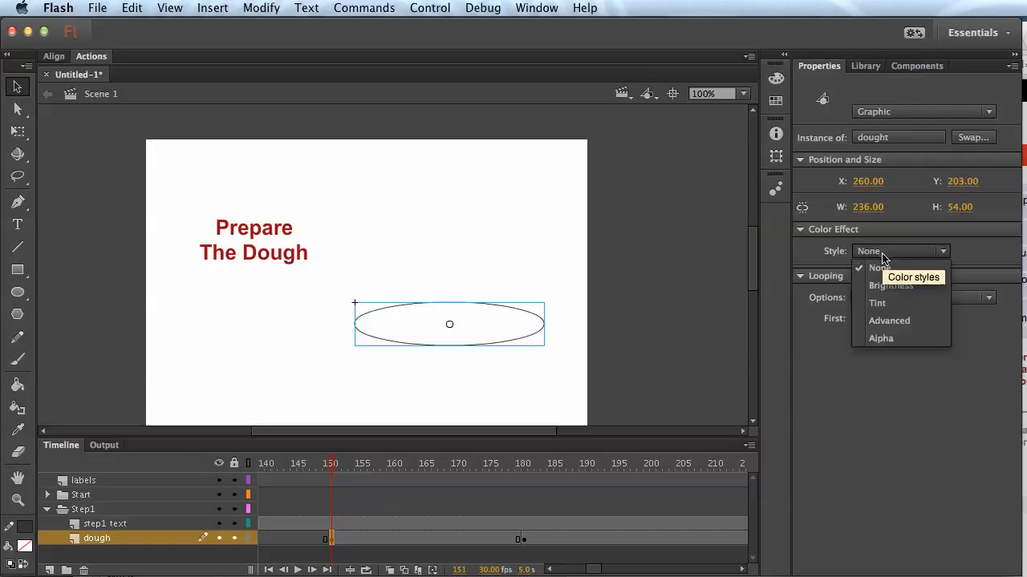
click(904, 338)
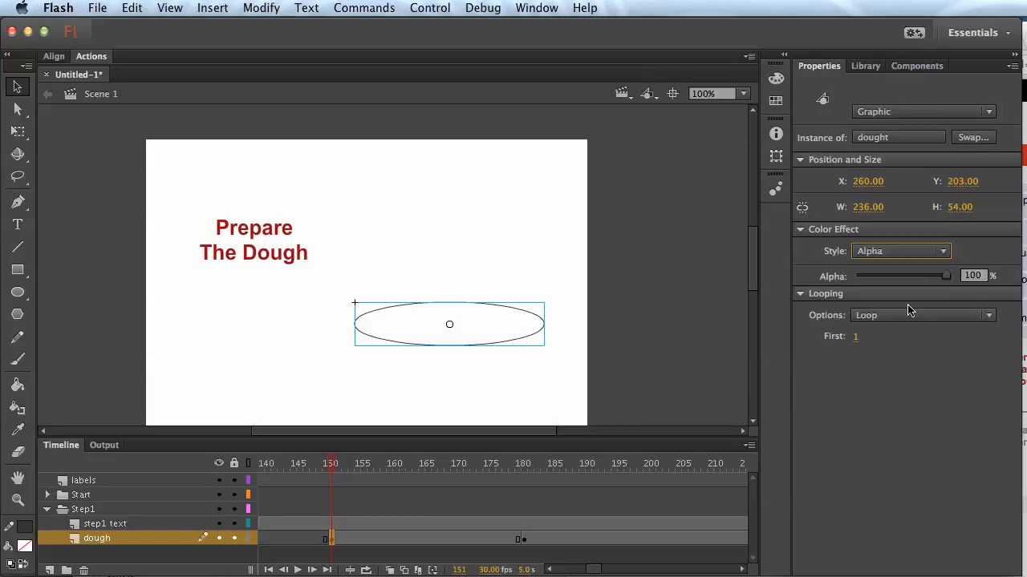
drag(944, 276, 864, 286)
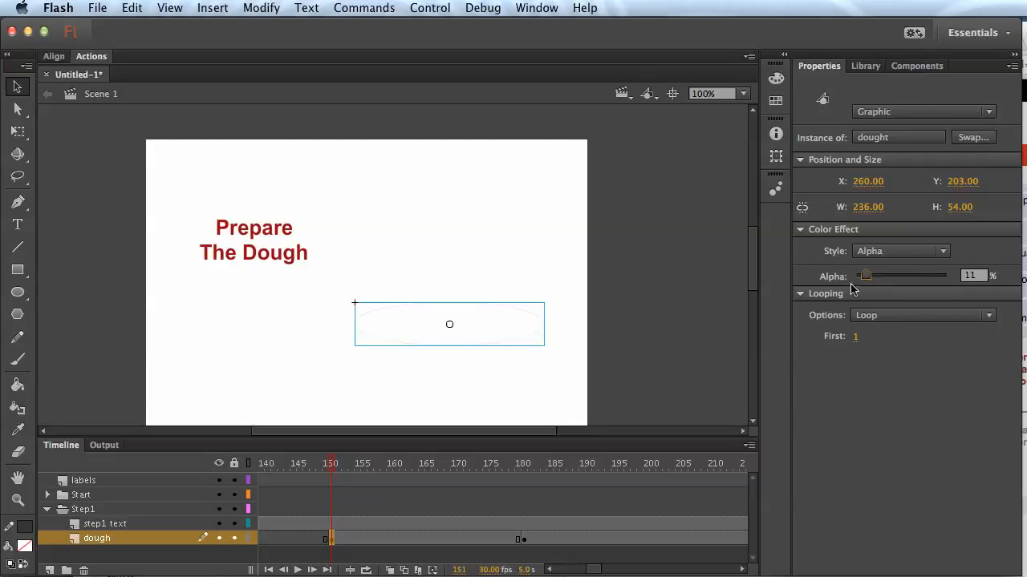
click(498, 399)
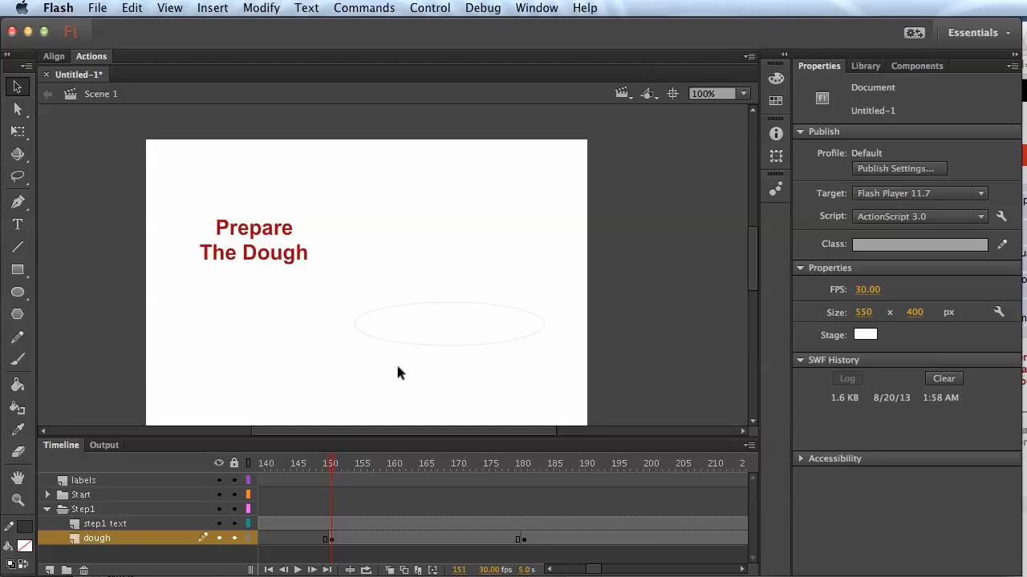
- Create a classic tween between frames 151 and 181 on the dough layer and scrub through the fade-in
mouse_move(335, 464)
mouse_down()
mouse_move(318, 469)
mouse_move(330, 469)
mouse_up()
drag(330, 468, 526, 474)
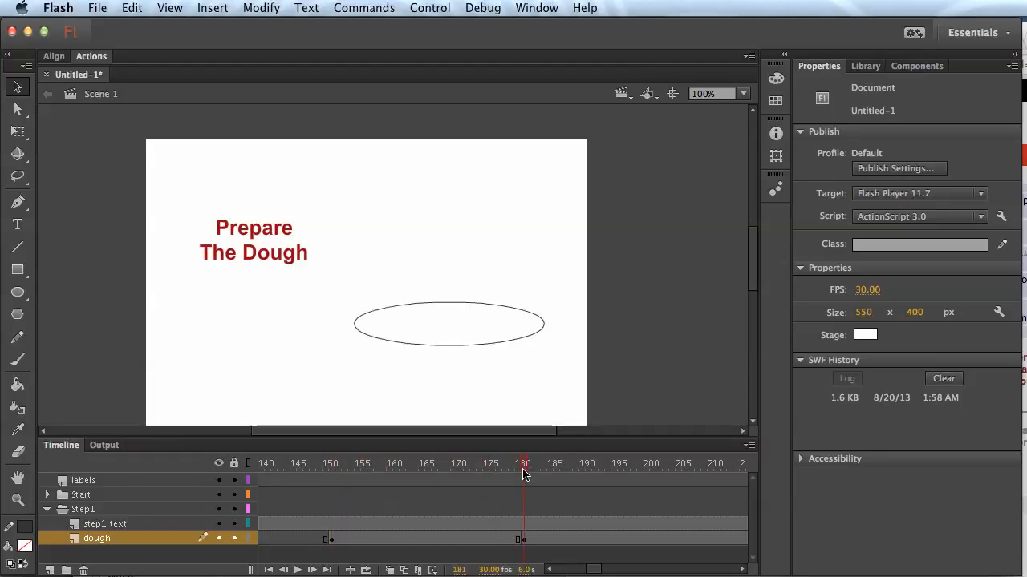
drag(526, 474, 454, 472)
right_click(430, 534)
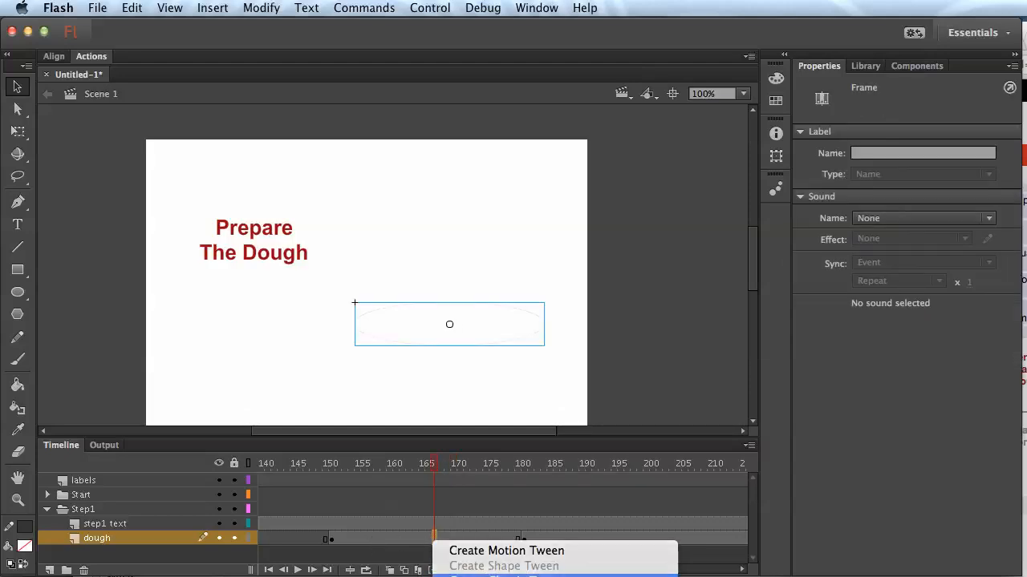
click(481, 551)
drag(434, 464, 523, 492)
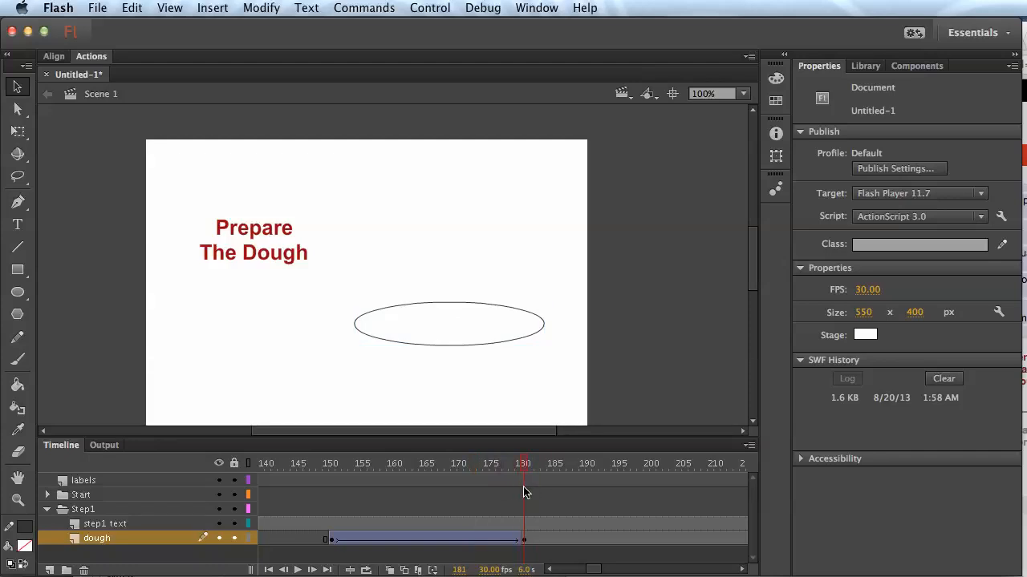
drag(523, 492, 631, 504)
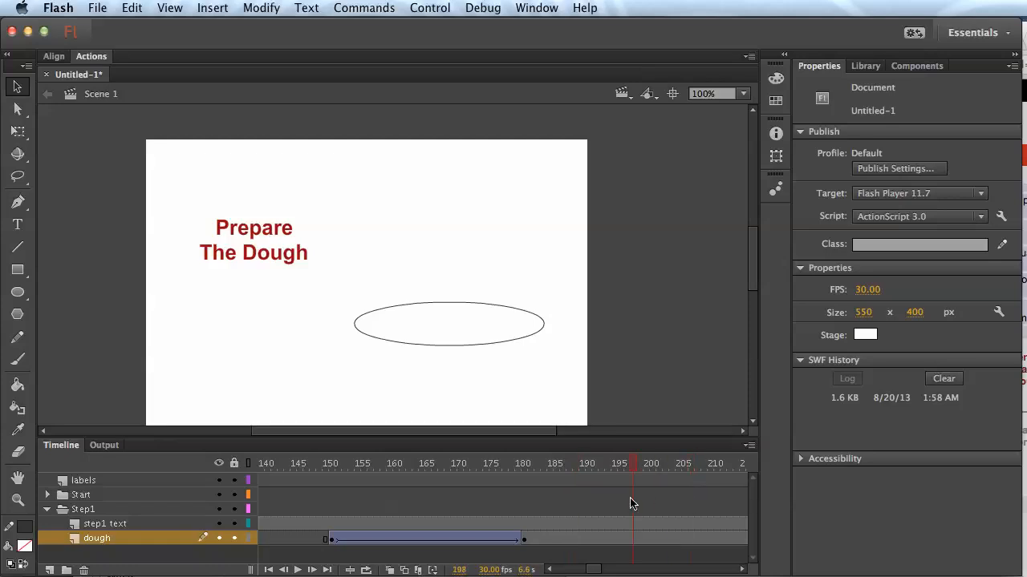
- Move the dough oval at frame 151 just beyond the stage's right edge, to about X 558, Y 205
click(522, 538)
drag(520, 474, 331, 487)
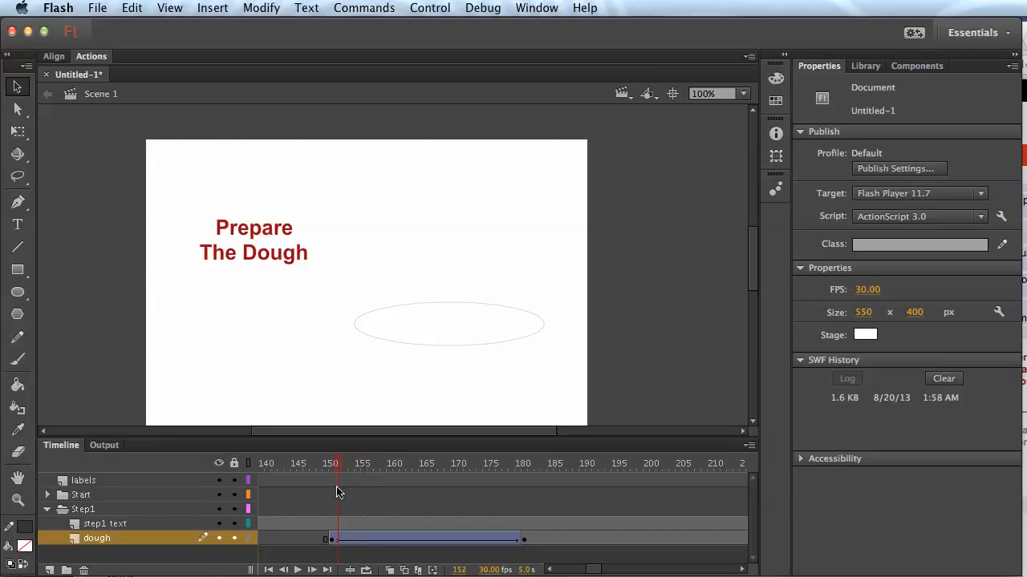
click(334, 538)
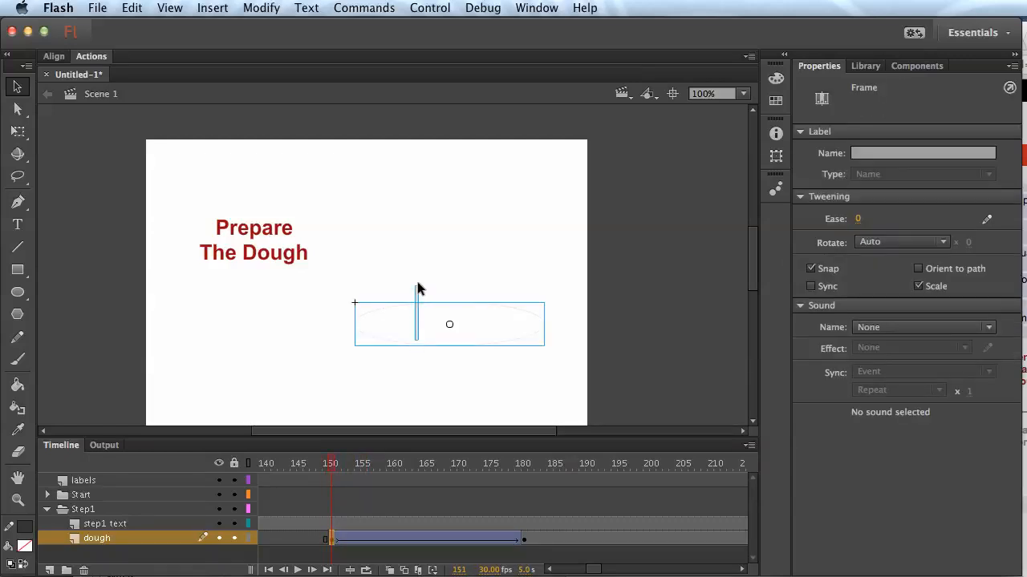
click(412, 314)
drag(363, 340, 606, 342)
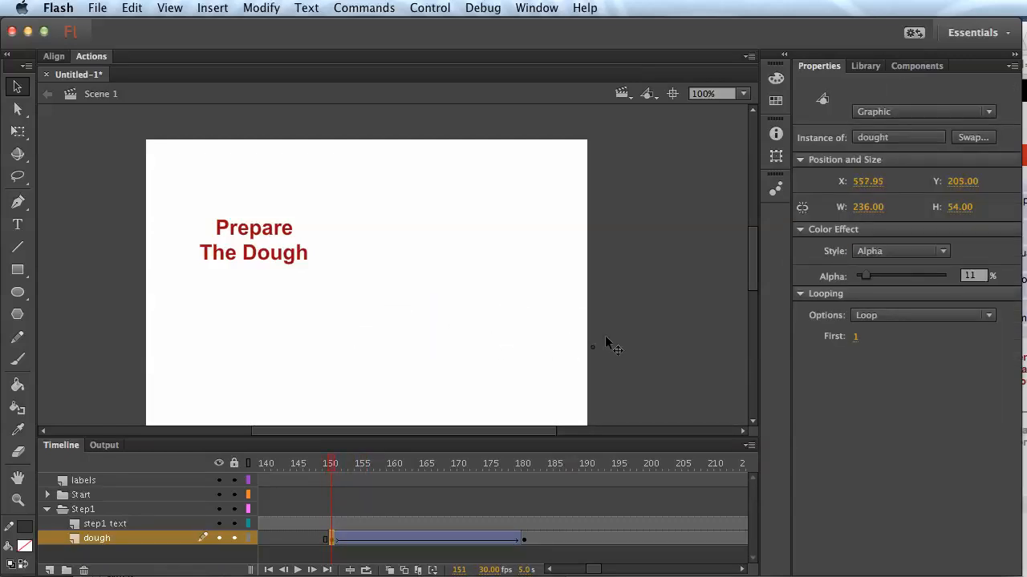
- Move the step2 label keyframe on the labels layer from frame 251 to frame 211
drag(334, 465, 628, 489)
drag(768, 492, 458, 474)
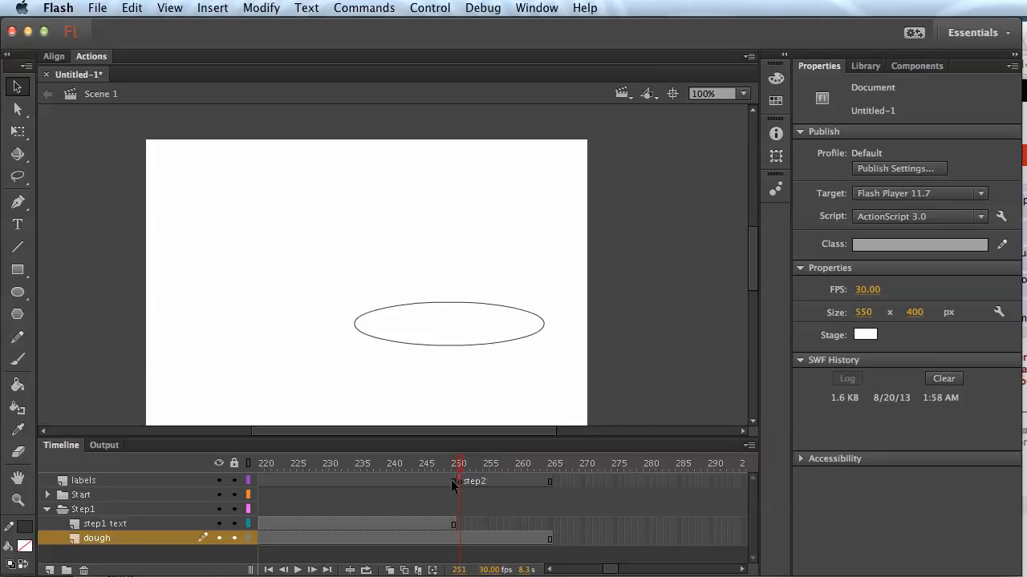
mouse_move(607, 570)
mouse_down()
mouse_move(575, 570)
mouse_move(603, 570)
mouse_up()
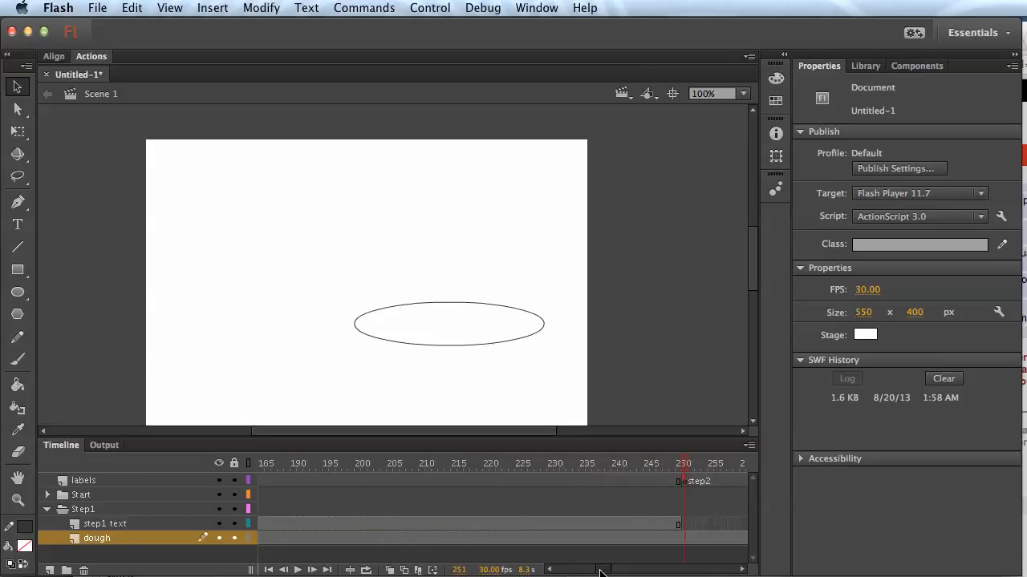
click(682, 482)
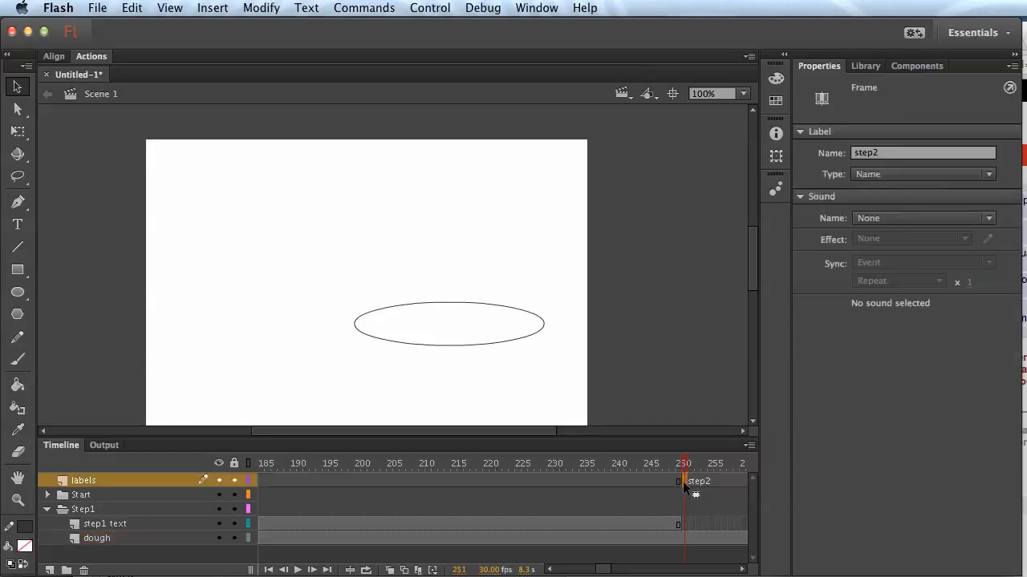
drag(684, 479, 562, 482)
drag(433, 482, 428, 481)
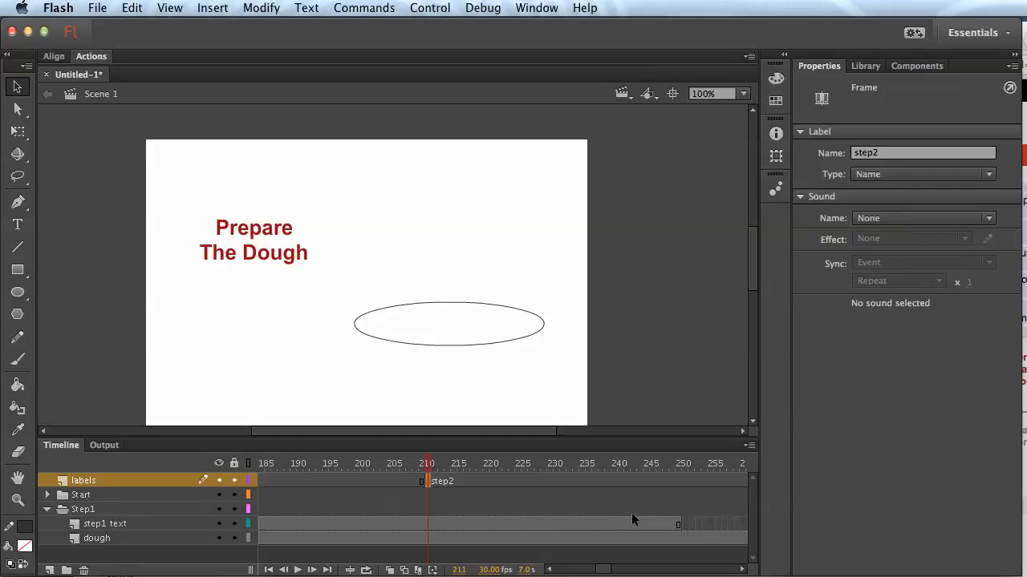
- Remove frames 211 to 250 from the step1 text layer
drag(602, 569, 602, 569)
click(409, 520)
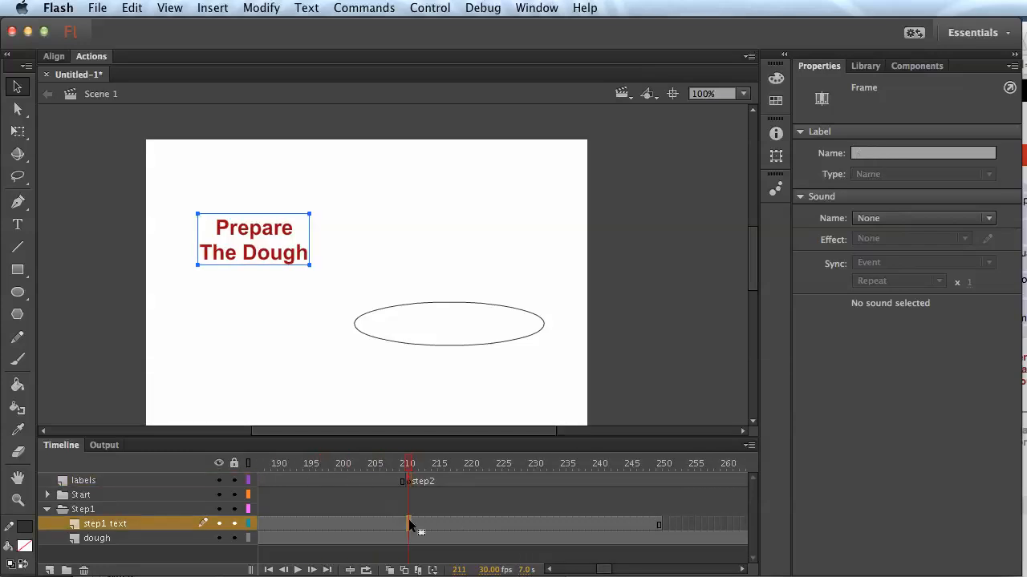
shift+click(657, 522)
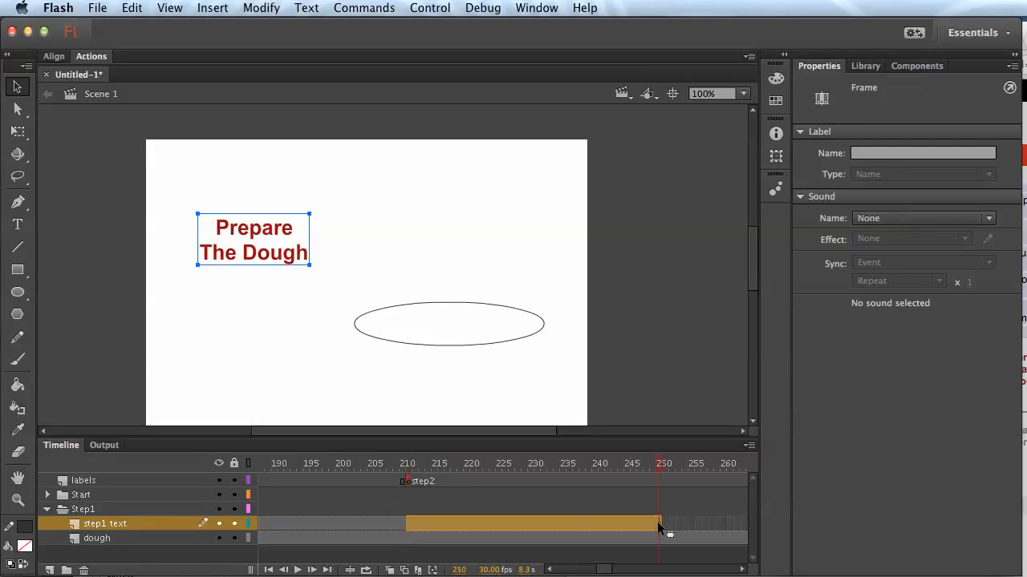
right_click(598, 528)
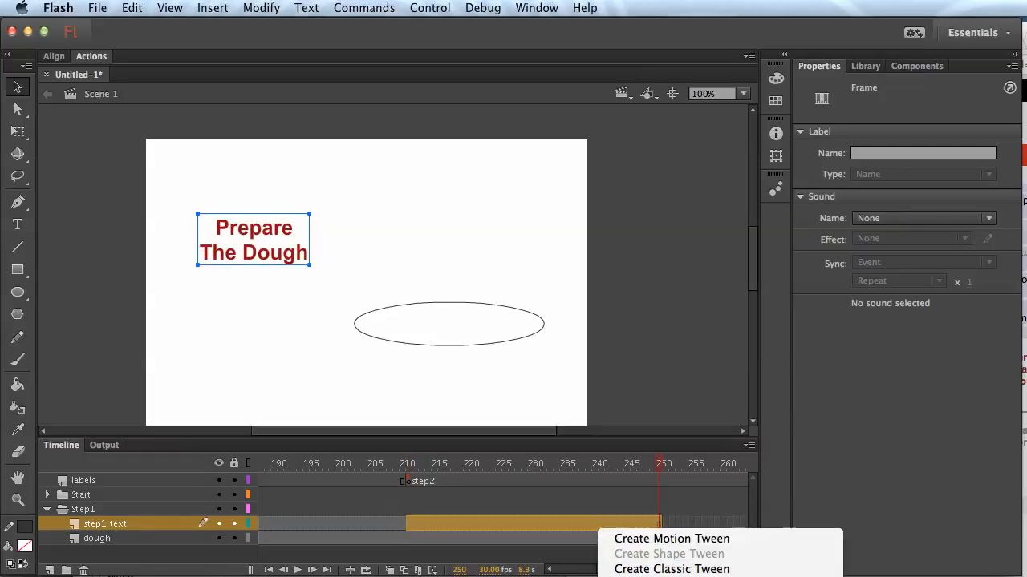
key(shift+F5)
- Clear the dough layer's artwork from frame 211 through frame 265 by removing those frames
click(409, 539)
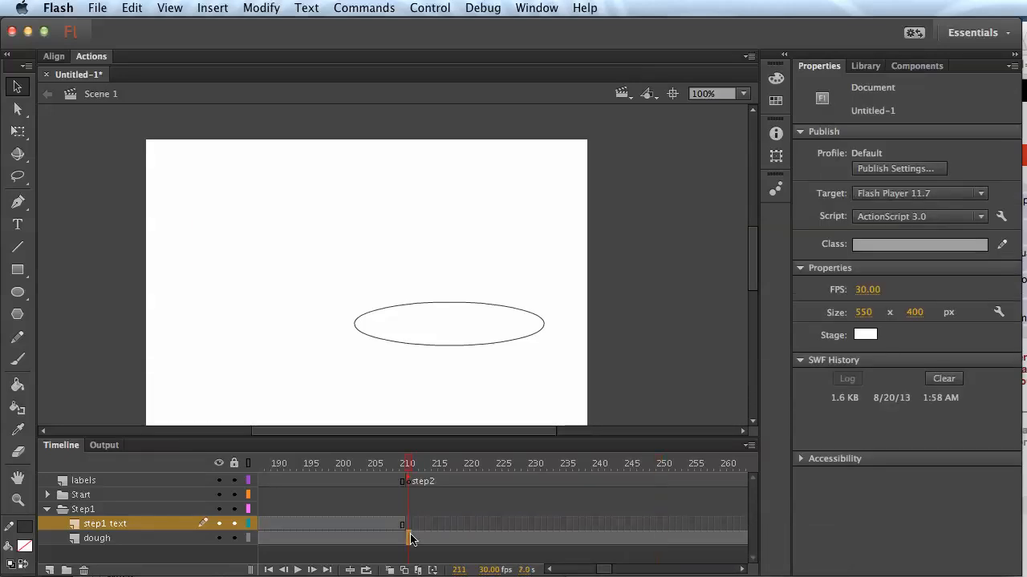
drag(602, 570, 608, 569)
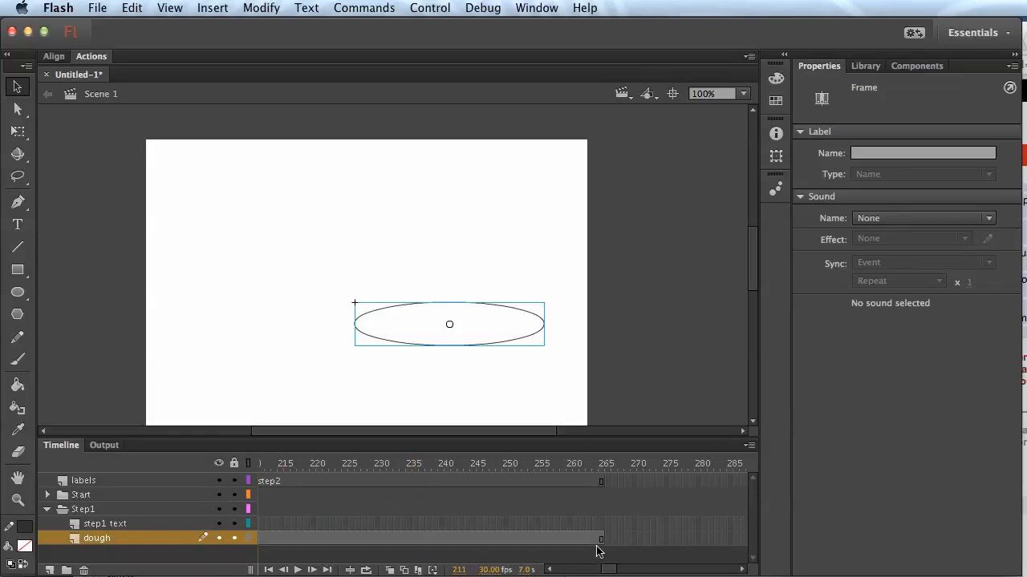
shift+click(600, 538)
right_click(600, 541)
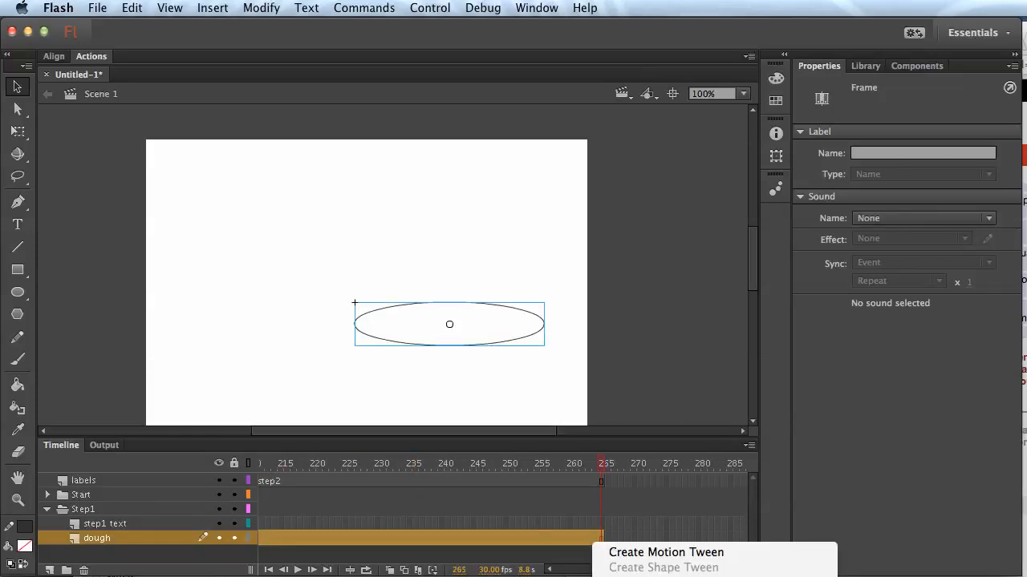
key(shift+F5)
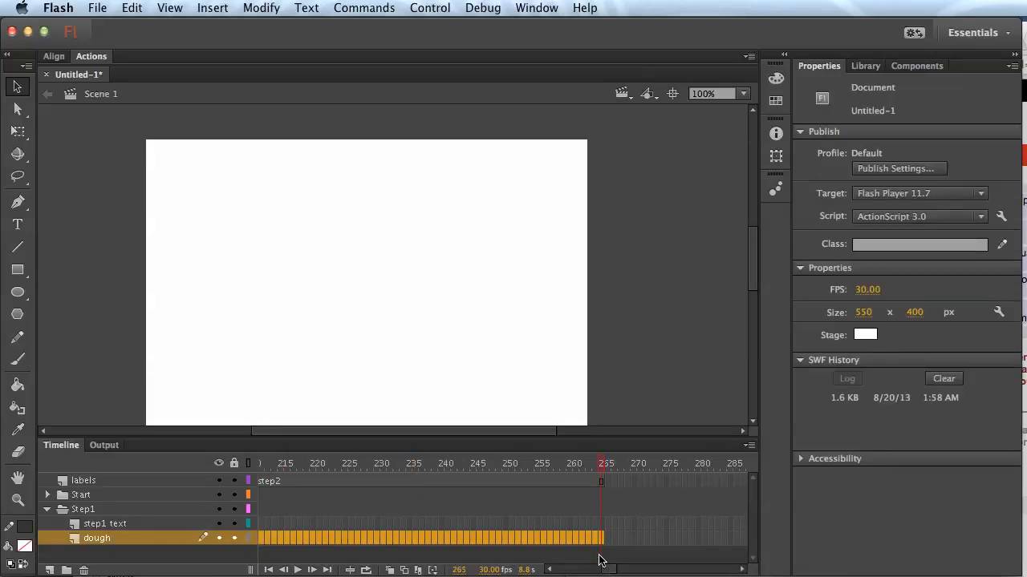
- Extend the dough layer's artwork to frame 265 by inserting frames
click(601, 556)
drag(603, 470, 535, 478)
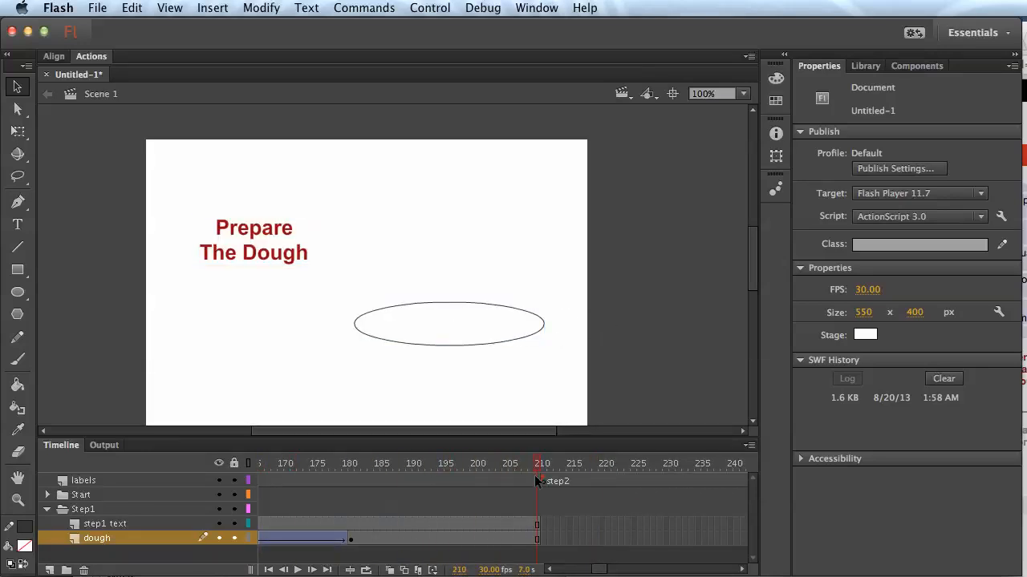
drag(597, 570, 605, 572)
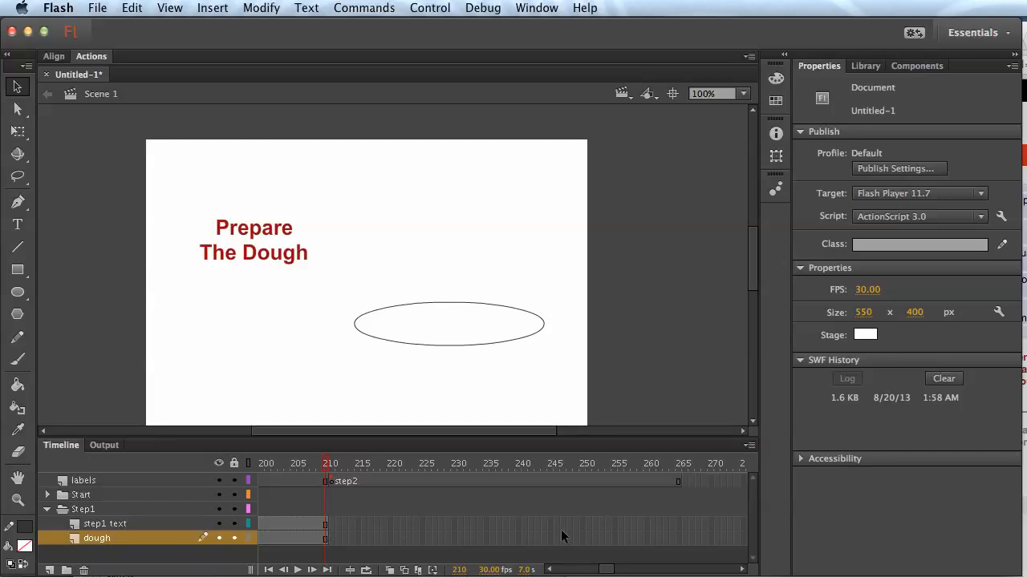
click(678, 537)
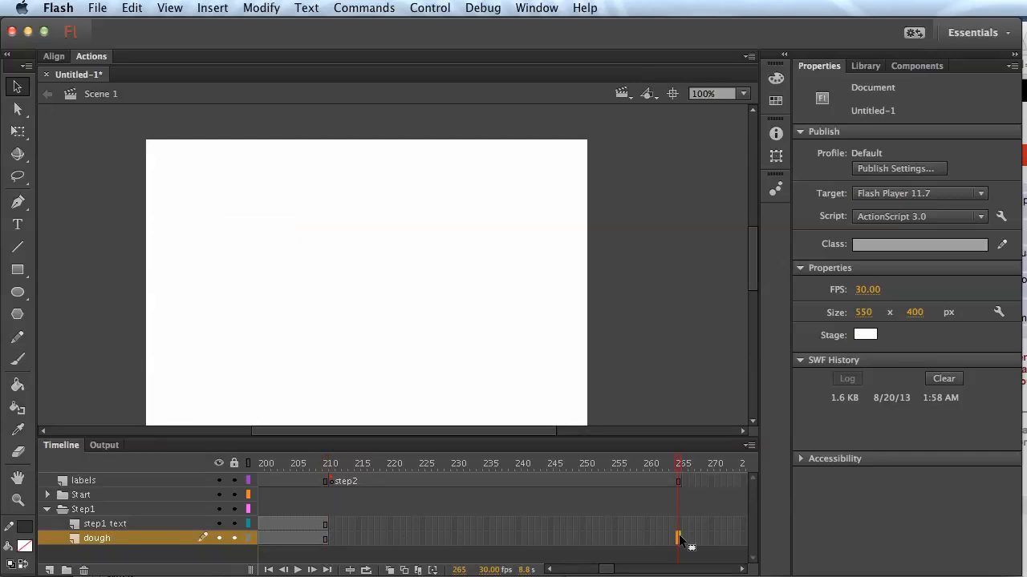
right_click(678, 537)
click(706, 576)
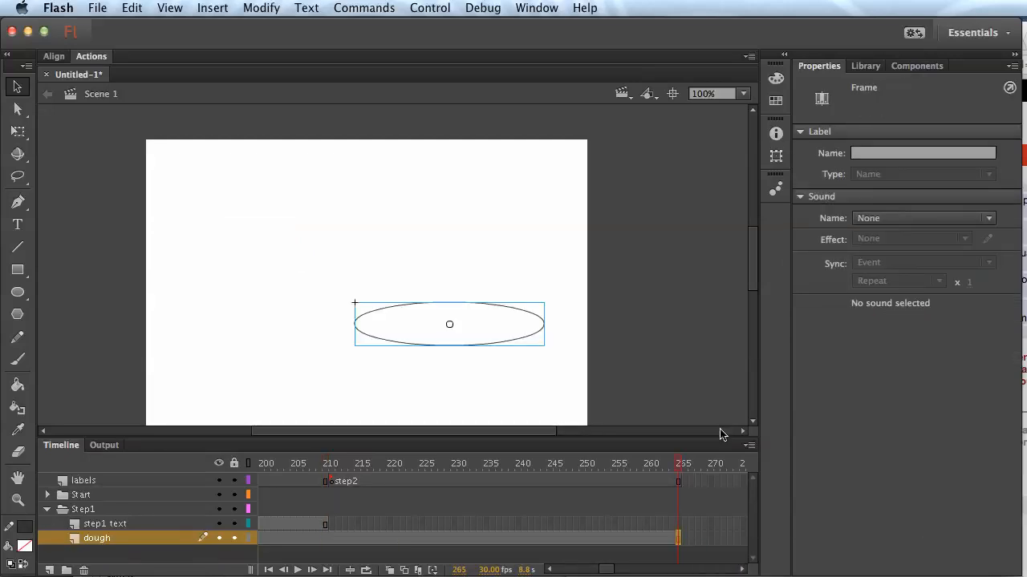
drag(683, 465, 424, 465)
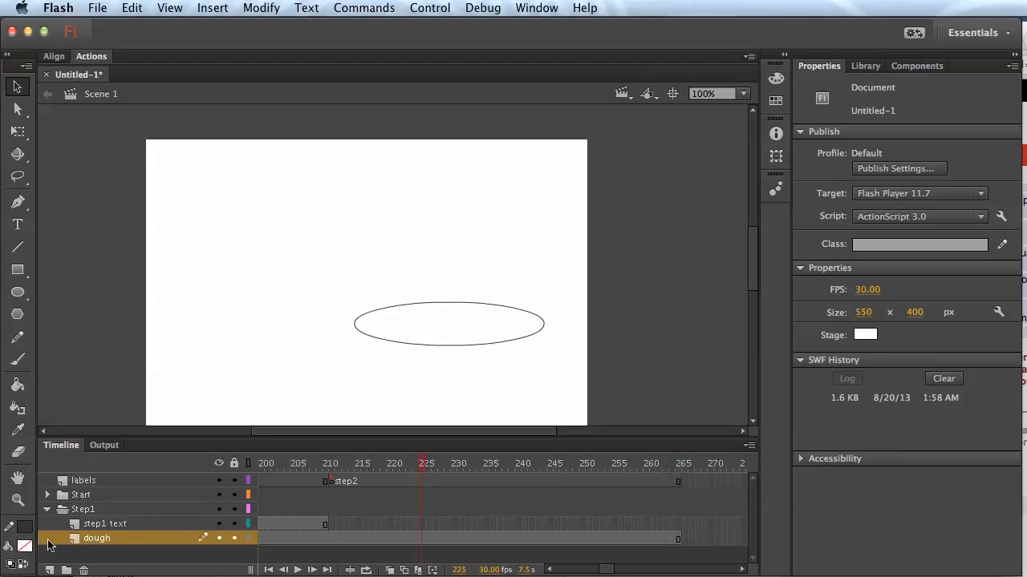
- Create a layer folder named Step3 and place it below the dough layer, outside the Step1 folder
click(67, 570)
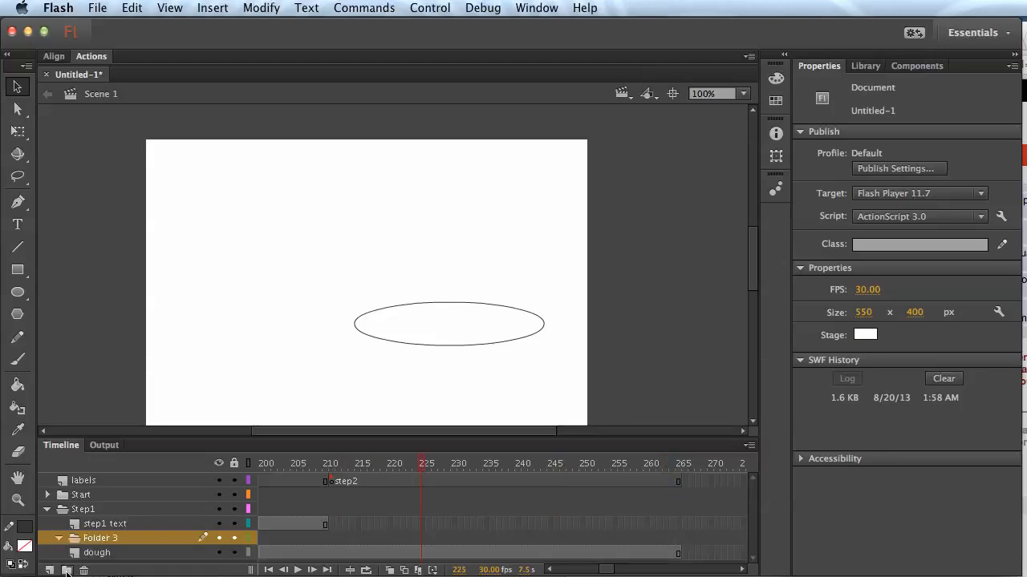
double_click(105, 541)
text(Step3)
key(Return)
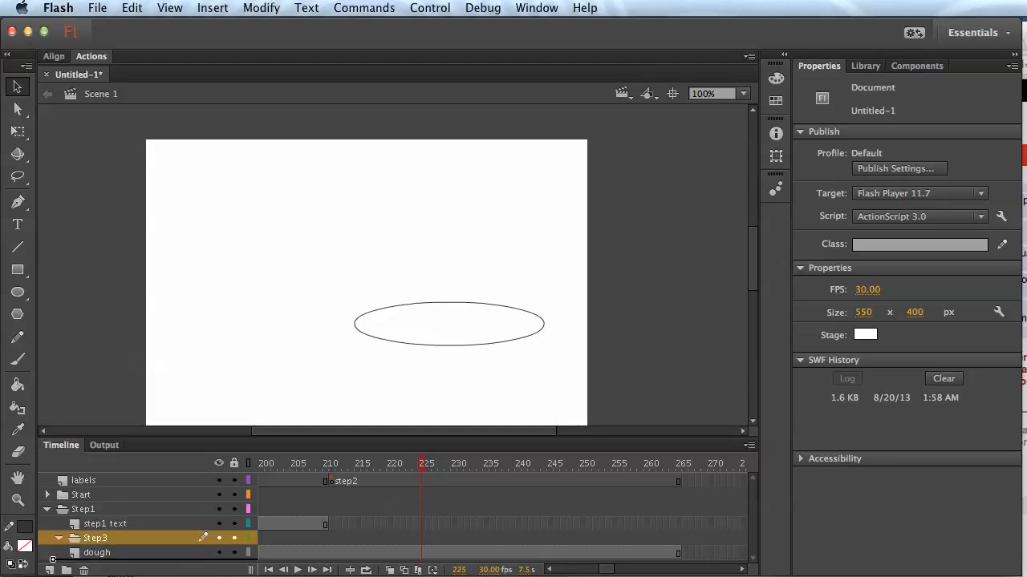
drag(88, 538, 92, 554)
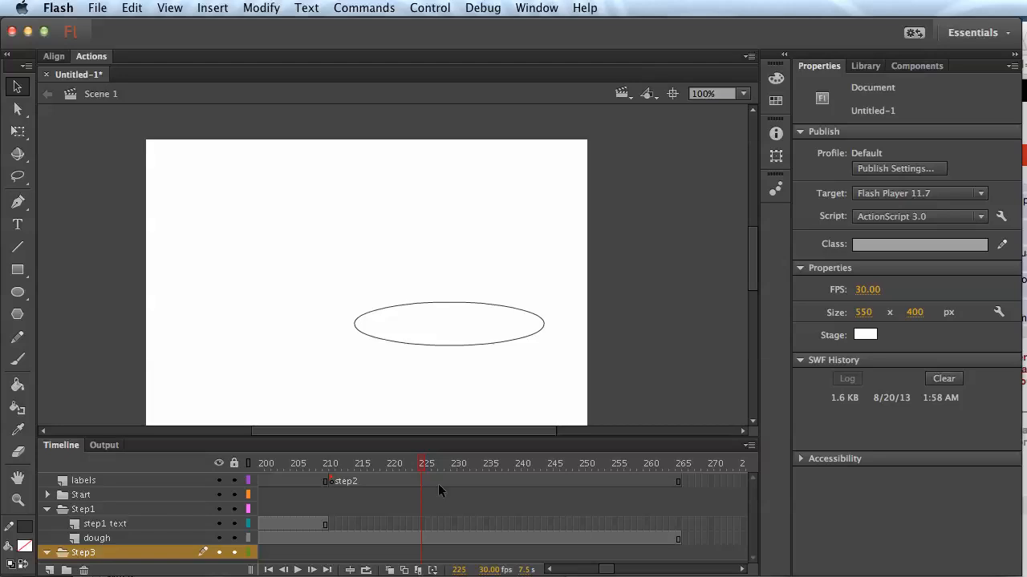
- Add a layer named "step3 text" and move it into the Step3 folder
click(50, 571)
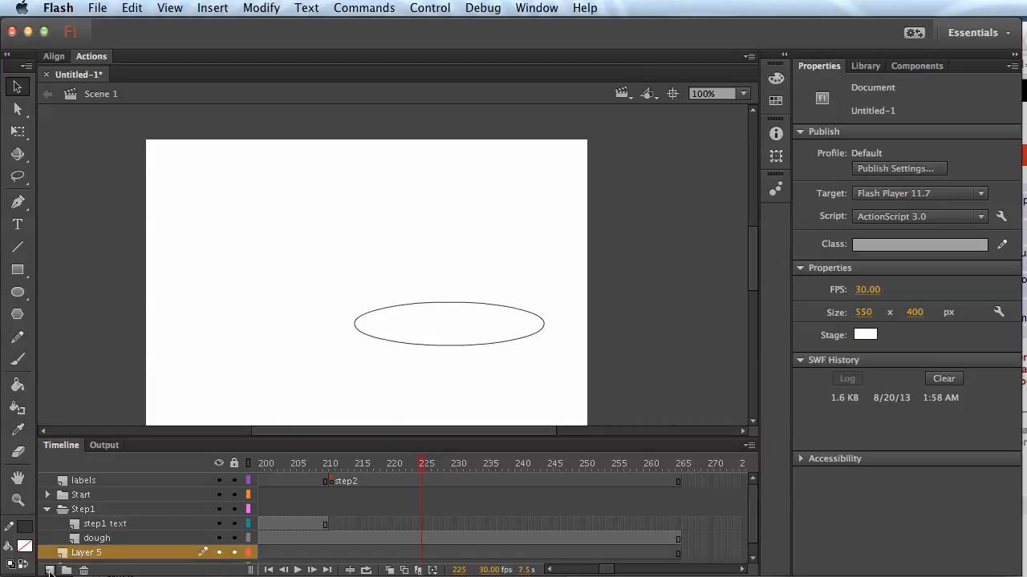
scroll(161, 545, down, 1)
double_click(92, 539)
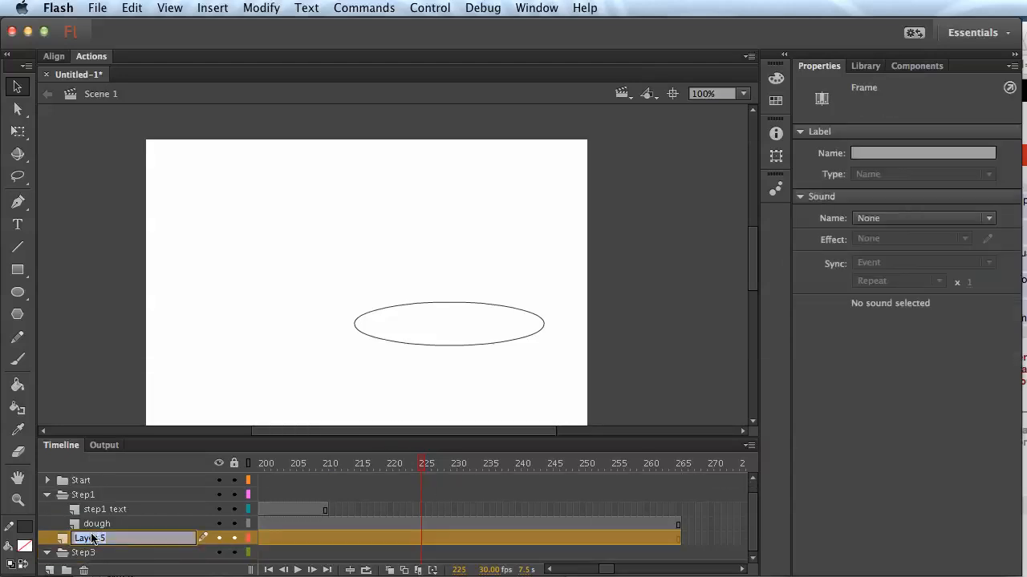
text(step3 text)
key(Return)
drag(88, 544, 93, 562)
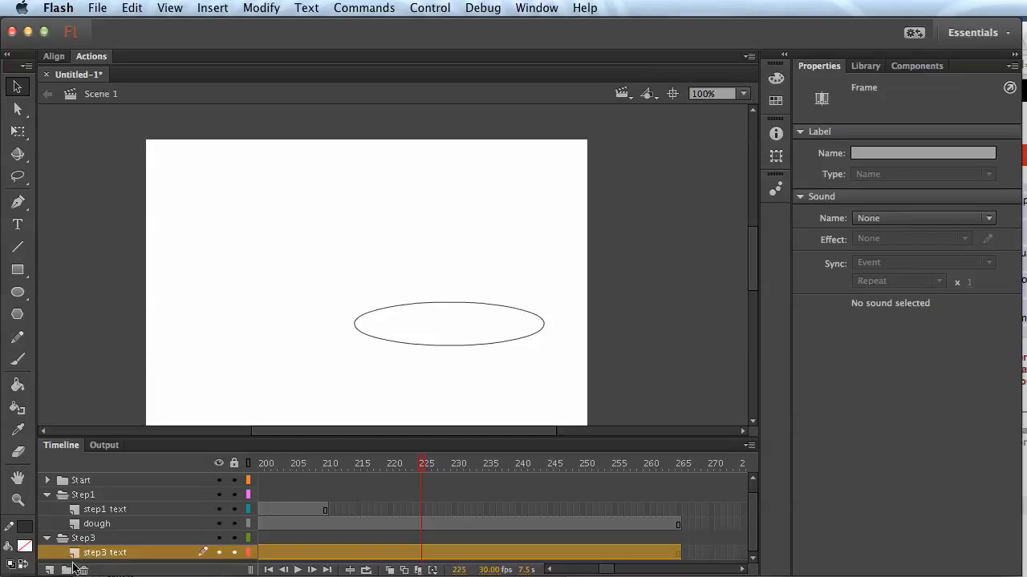
- Add a layer named "step3 graphics" above the step3 text layer in the Step3 folder
click(50, 569)
double_click(99, 554)
text(step3 grphica)
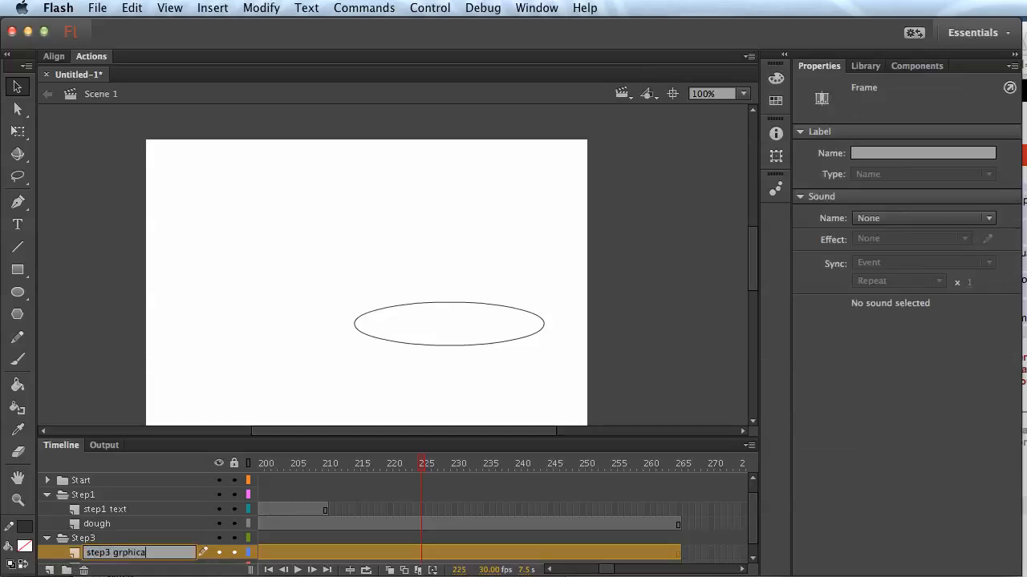
text(pap)
key(Return)
scroll(140, 531, down, 1)
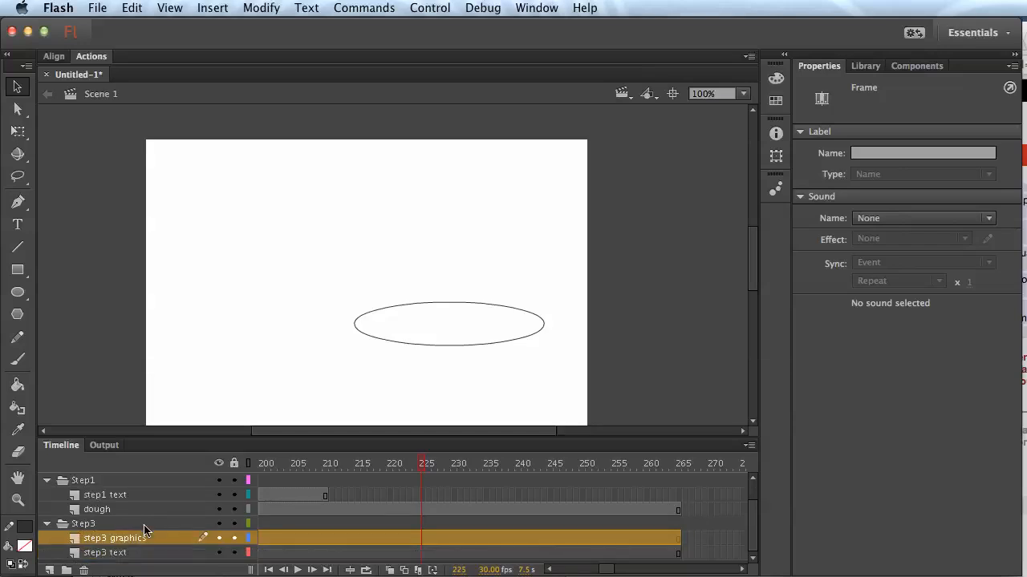
- Enlarge the timeline area and rename the Step3 folder to Step2
click(325, 552)
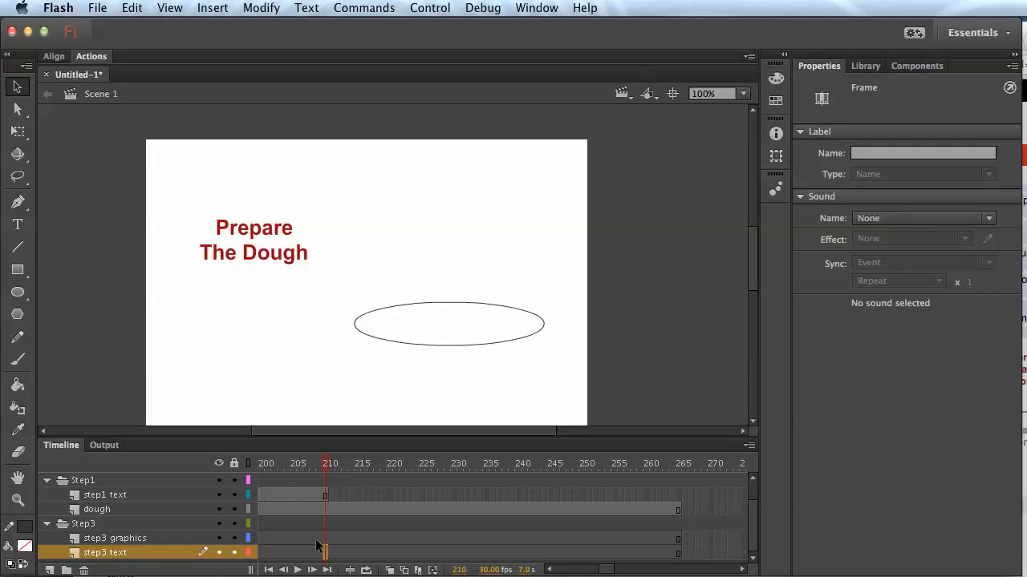
click(333, 464)
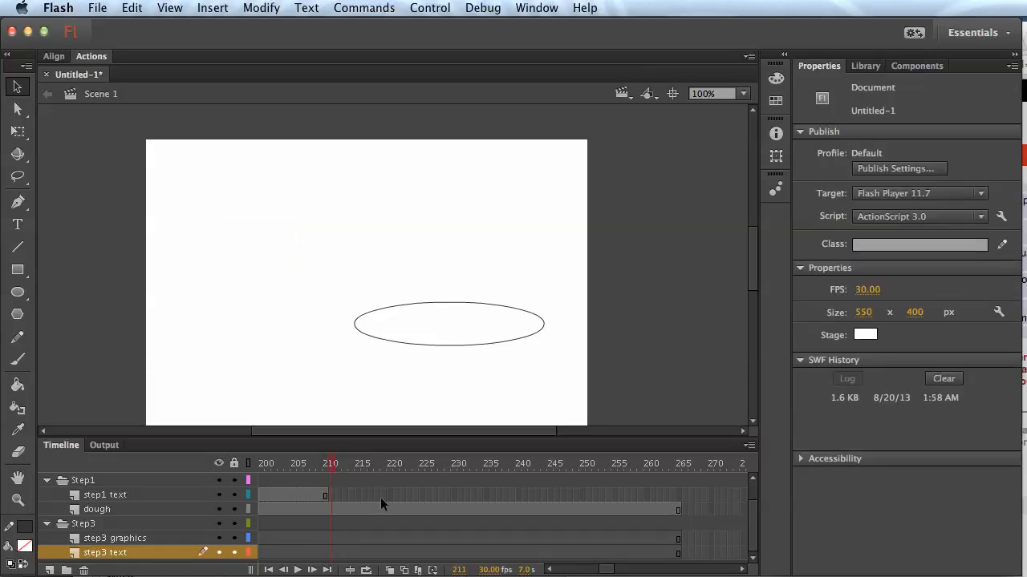
drag(367, 439, 367, 389)
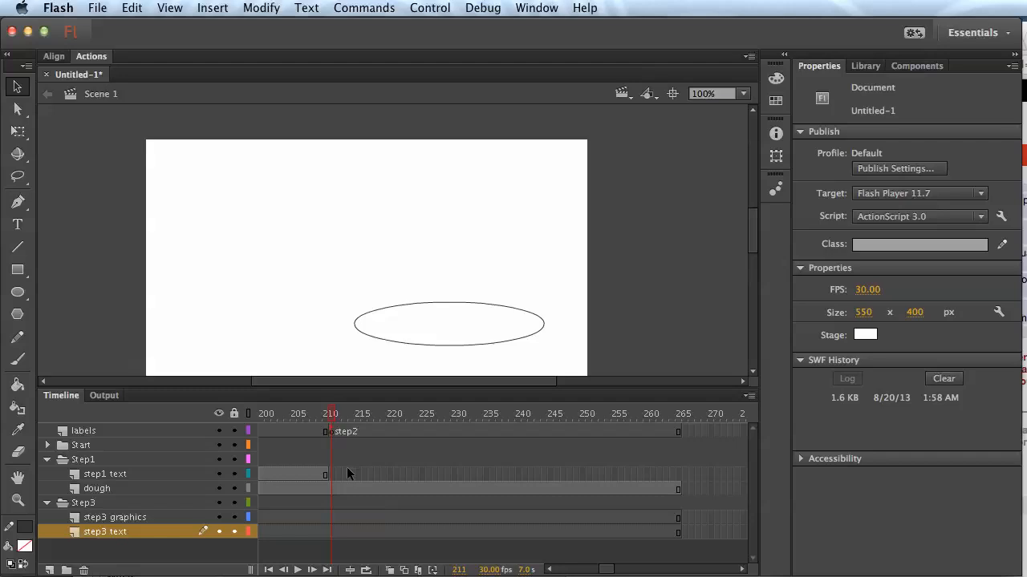
double_click(85, 502)
click(94, 502)
key(BackSpace)
text(2)
- Rename the folder's two layers to "step2 graphics" and "step2 text"
double_click(107, 517)
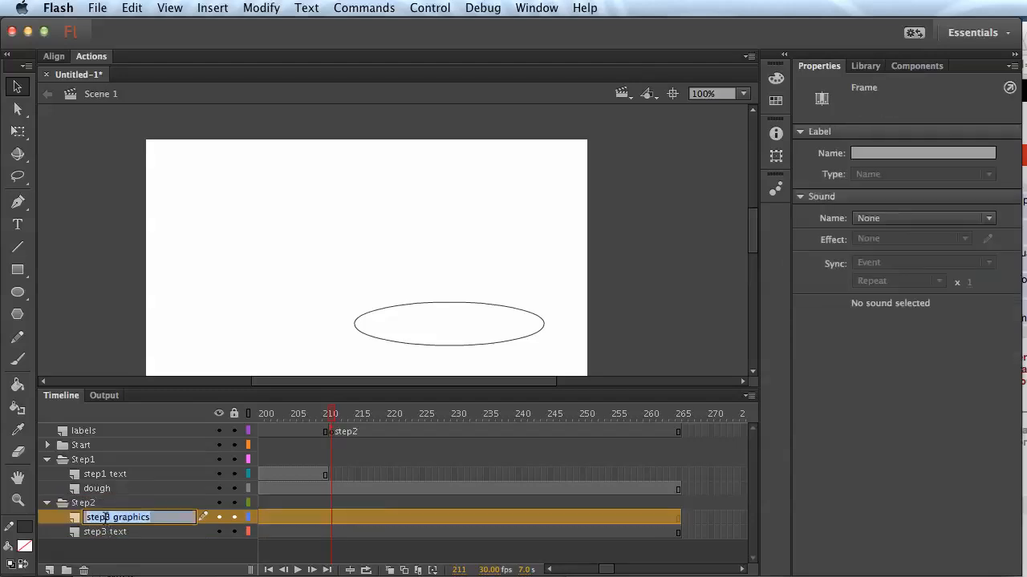
click(105, 518)
key(BackSpace)
text(2)
double_click(101, 532)
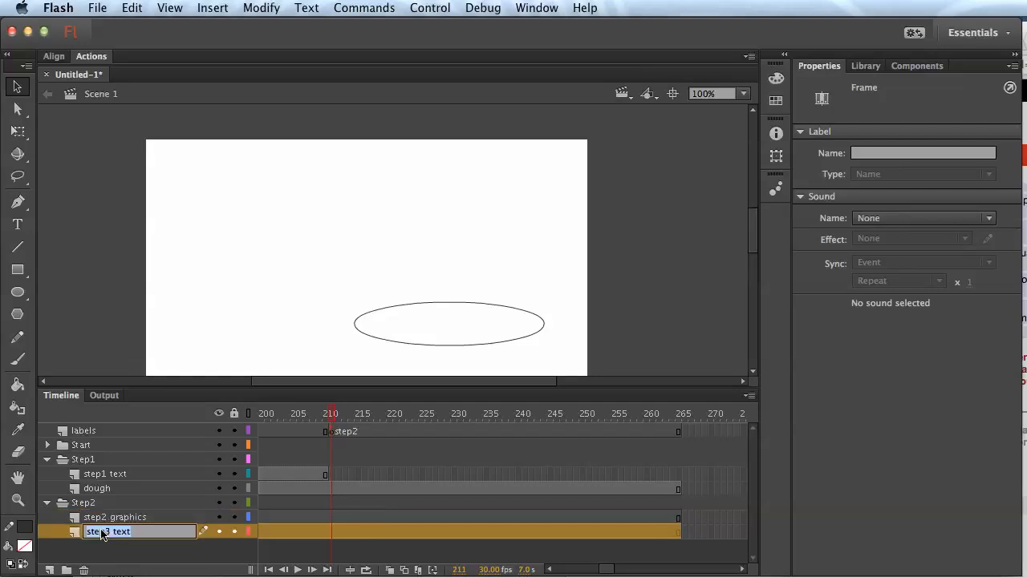
click(104, 532)
double_click(104, 532)
text(2)
text(step)
click(132, 518)
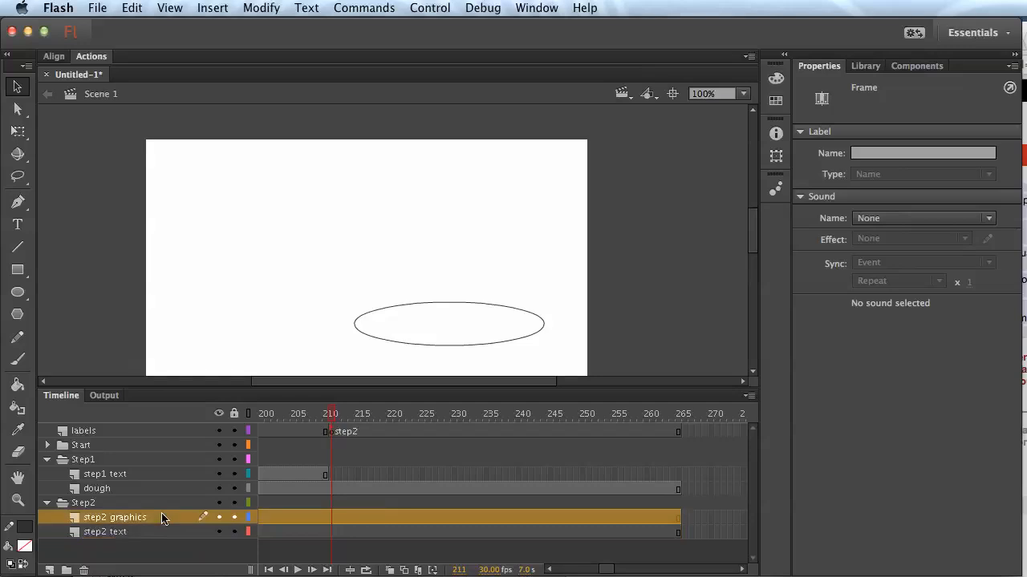
- Insert a keyframe at frame 211 of the step2 text layer and add the text "Step 2" at about X 58, Y 75
click(332, 531)
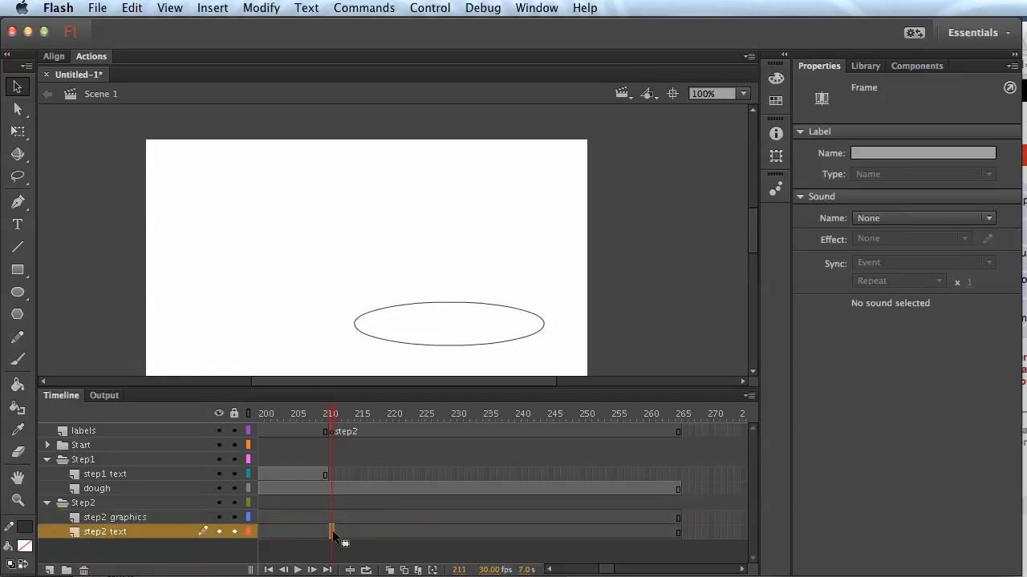
right_click(332, 531)
click(18, 227)
click(178, 193)
text(Step3)
key(BackSpace)
key(BackSpace)
key(BackSpace)
key(BackSpace)
key(BackSpace)
text(Step 2)
click(17, 87)
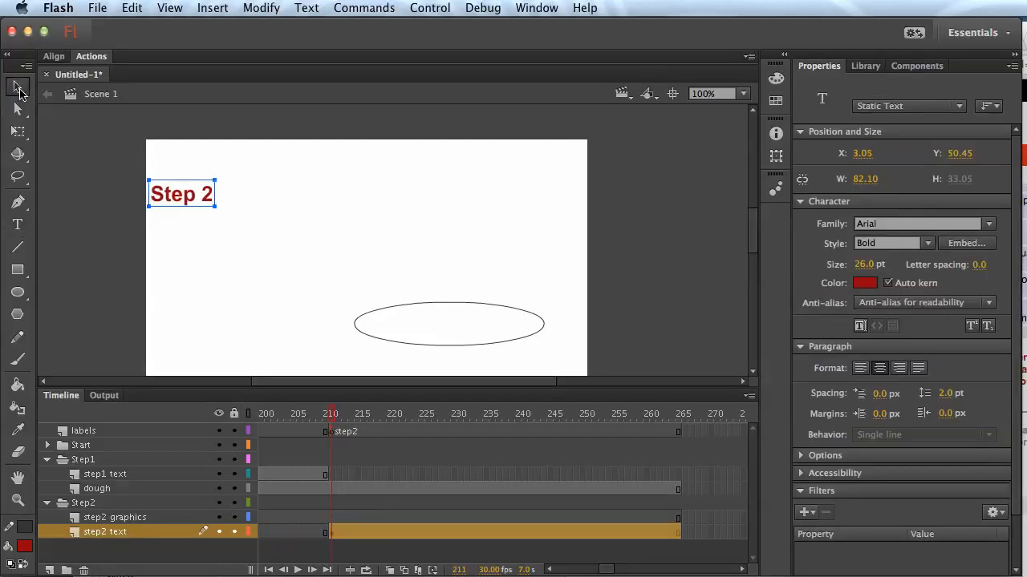
drag(179, 199, 223, 219)
click(428, 532)
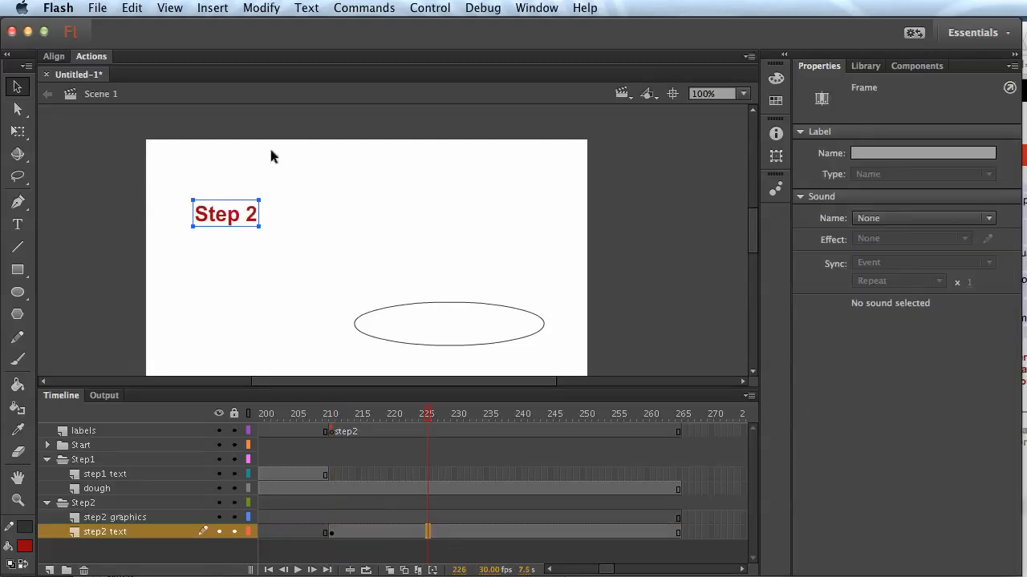
right_click(228, 217)
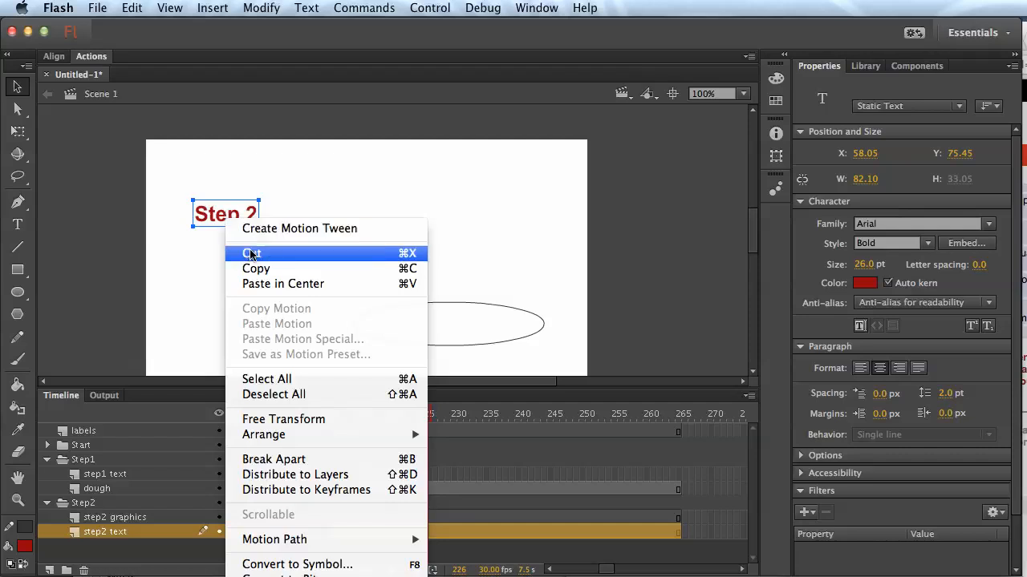
click(149, 257)
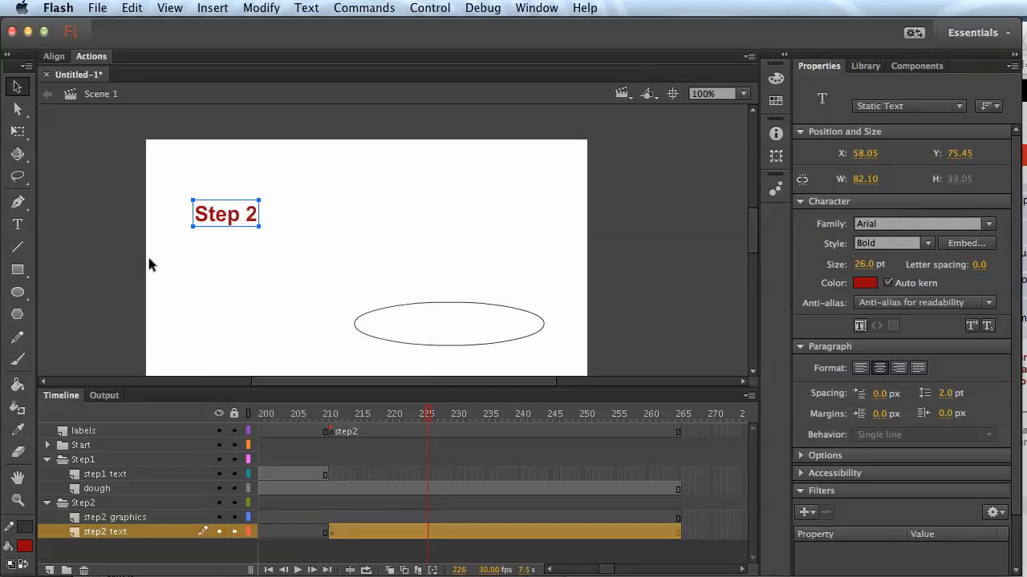
click(426, 552)
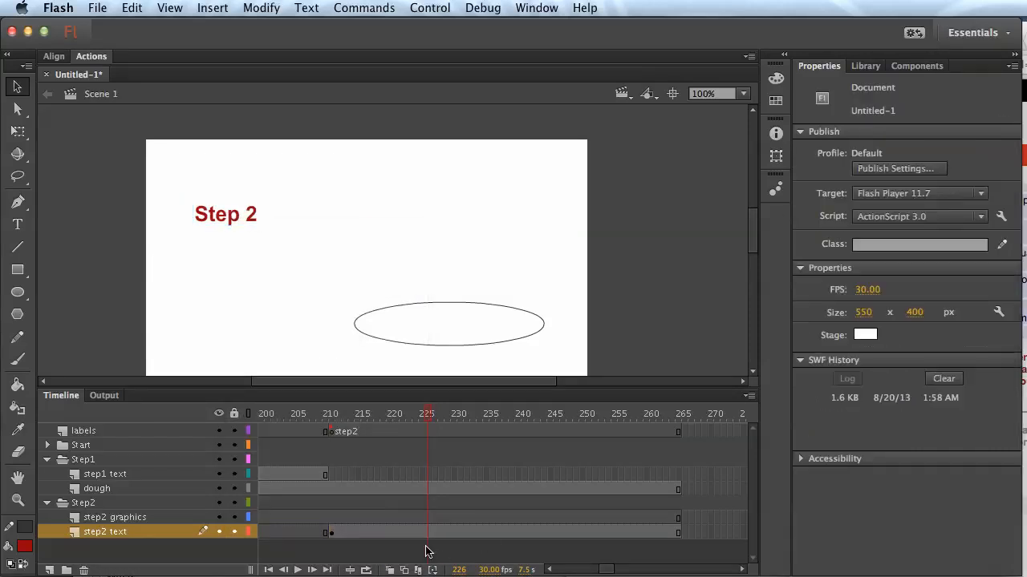
- Insert a blank keyframe at frame 226 of the step2 graphics layer
click(426, 514)
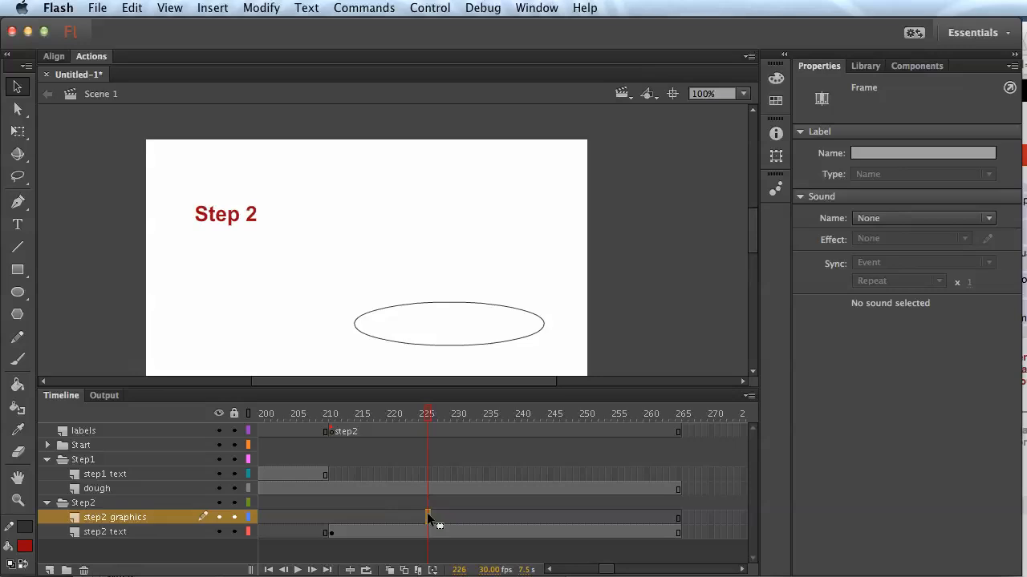
right_click(427, 514)
key(F7)
- Draw six small red ovals scattered above the dough with the Oval tool, spanning about 145 by 82 px
click(18, 296)
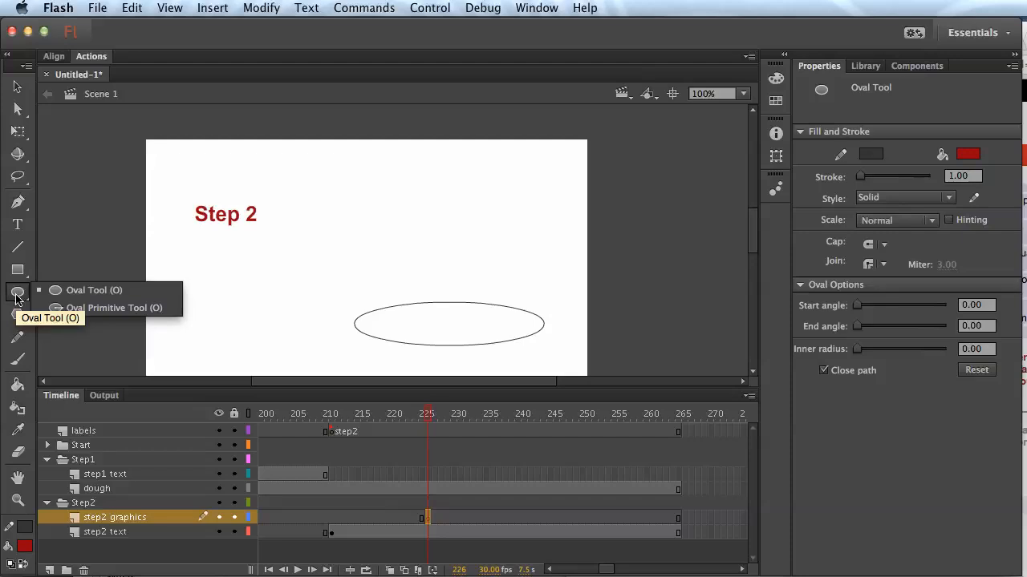
click(71, 296)
mouse_move(388, 202)
mouse_down()
mouse_move(403, 220)
mouse_move(459, 199)
mouse_move(504, 223)
mouse_up()
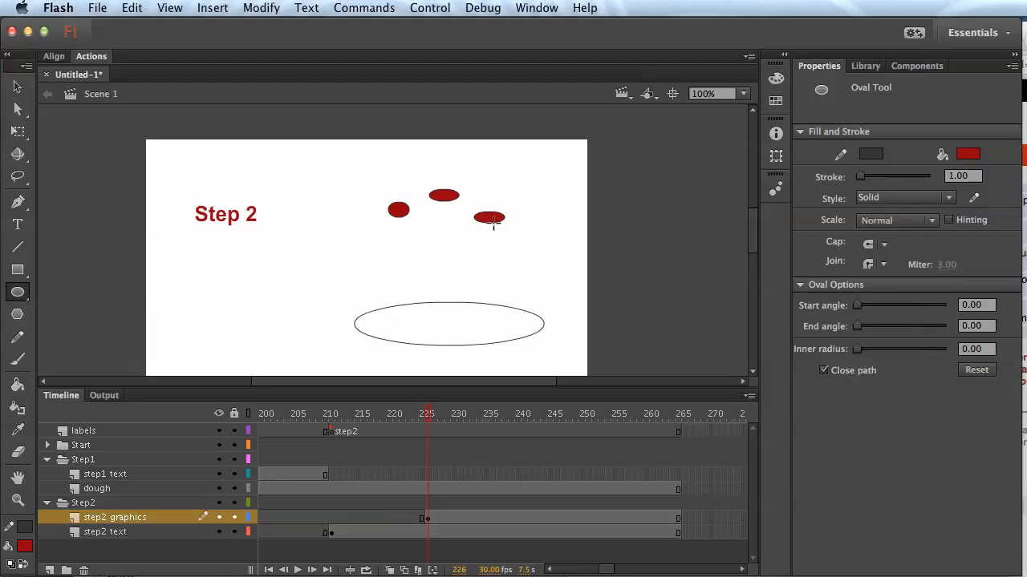
mouse_move(424, 223)
mouse_down()
mouse_move(463, 230)
mouse_move(504, 255)
mouse_up()
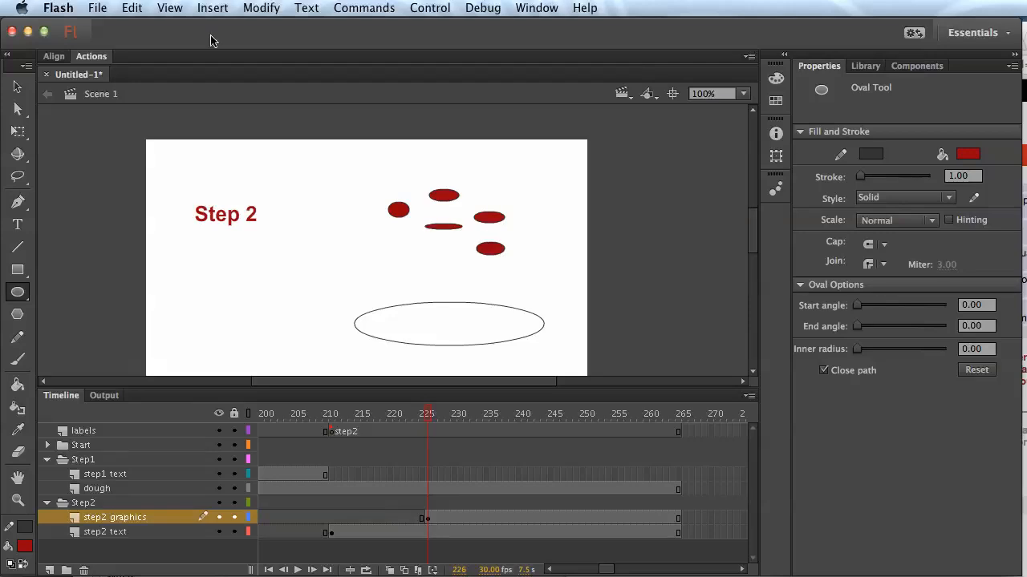
drag(399, 244, 427, 255)
- Convert all six red ovals together into a Graphic symbol named "pepperonis"
key(v)
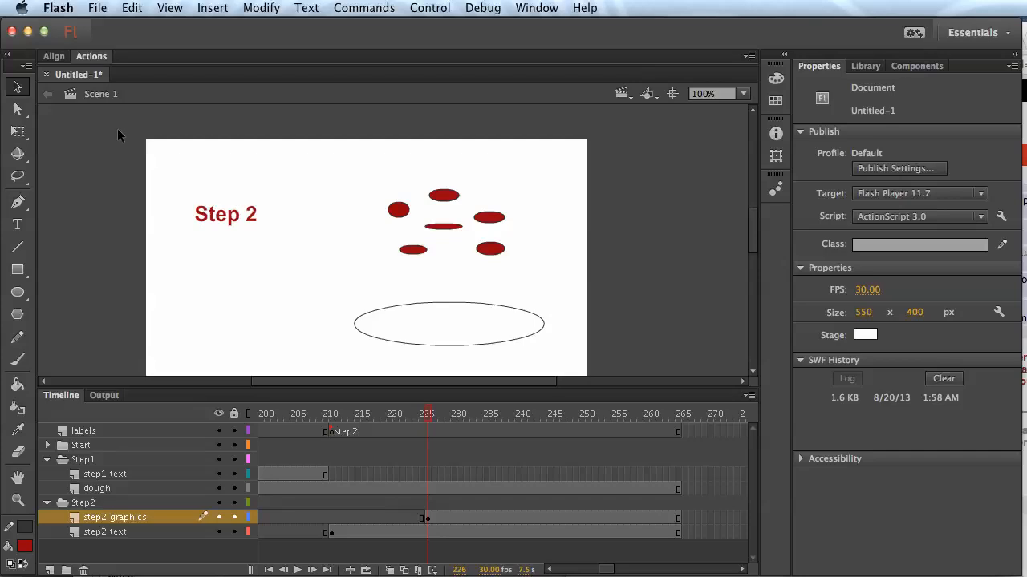
drag(366, 162, 533, 268)
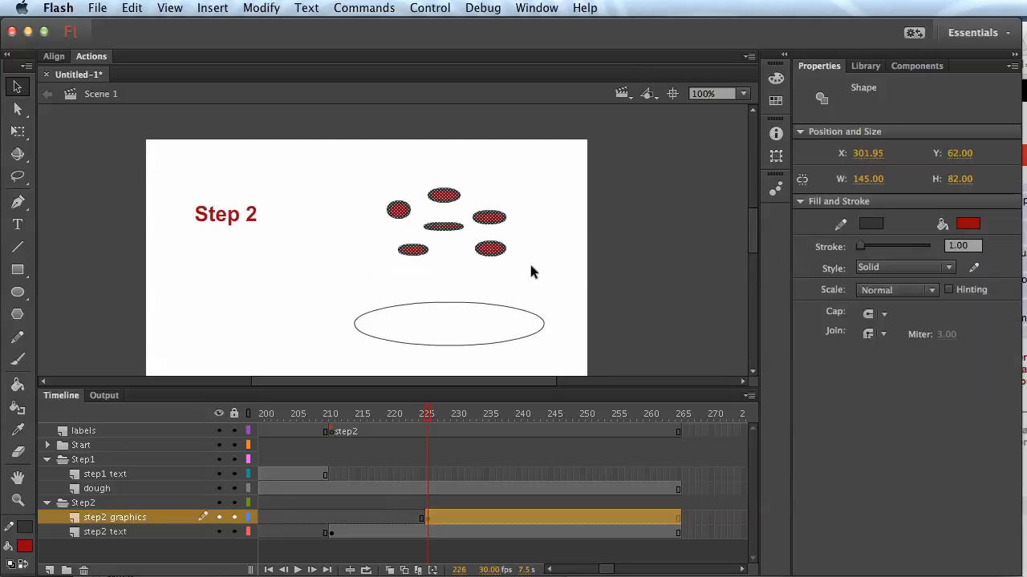
right_click(448, 198)
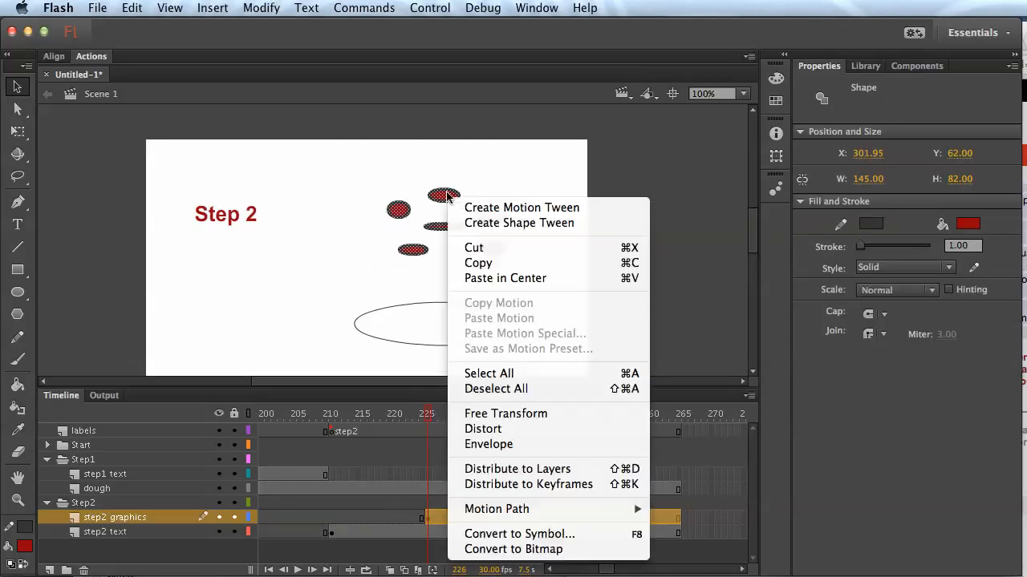
click(534, 538)
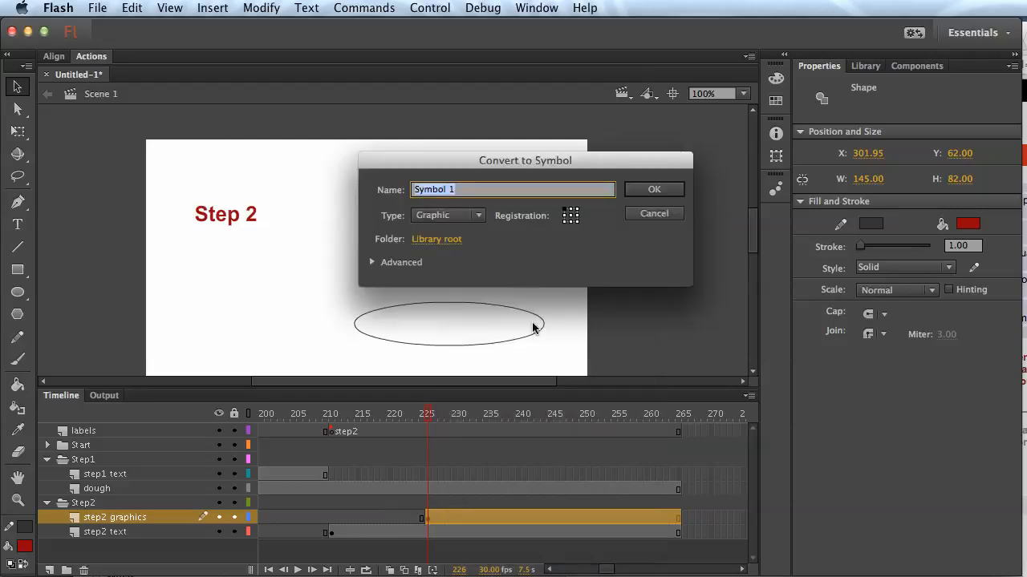
text(pepperonis)
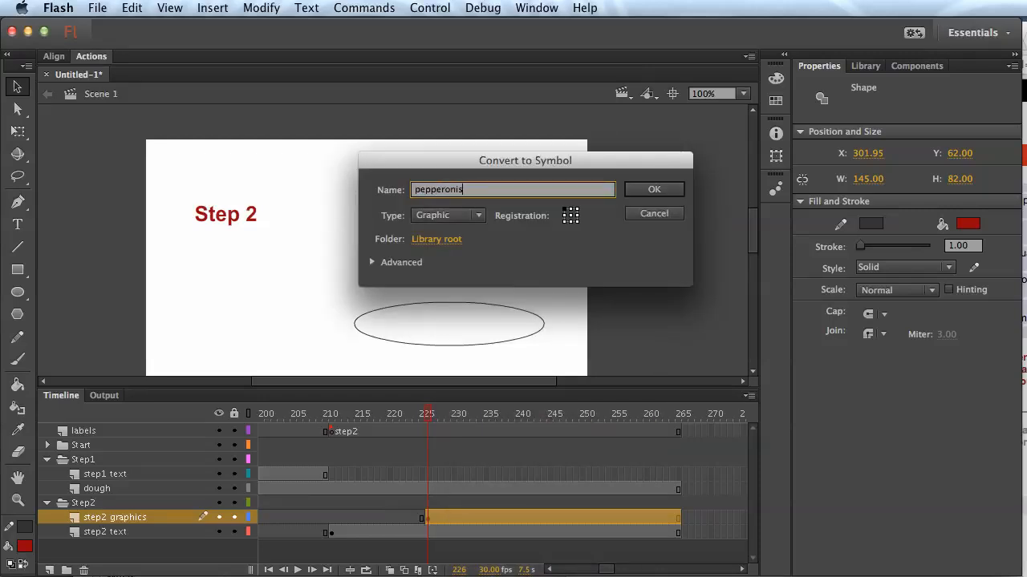
key(Return)
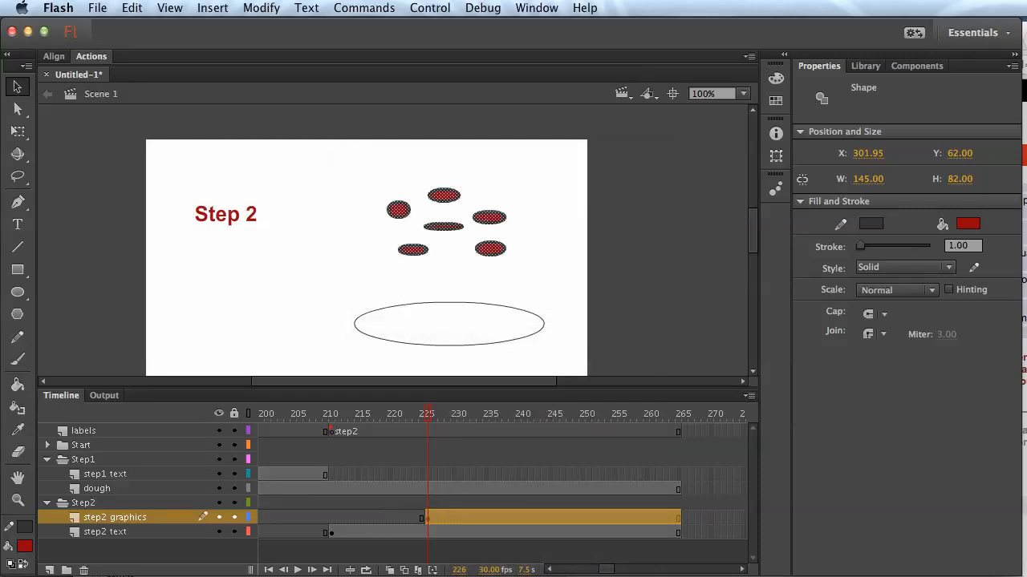
- Create a motion tween for the pepperonis symbol on the step2 graphics layer, starting at frame 226
click(541, 517)
click(428, 517)
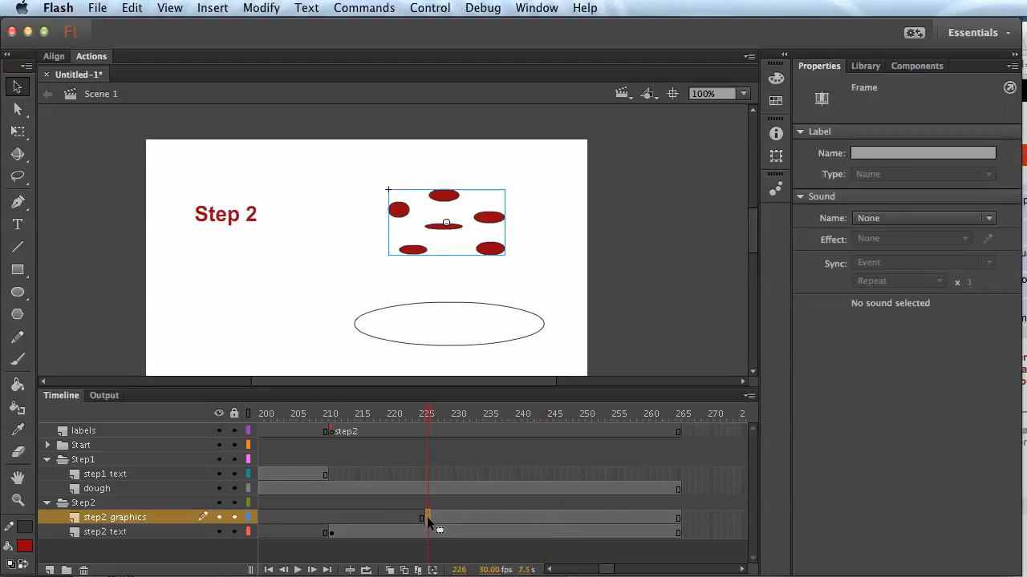
right_click(453, 207)
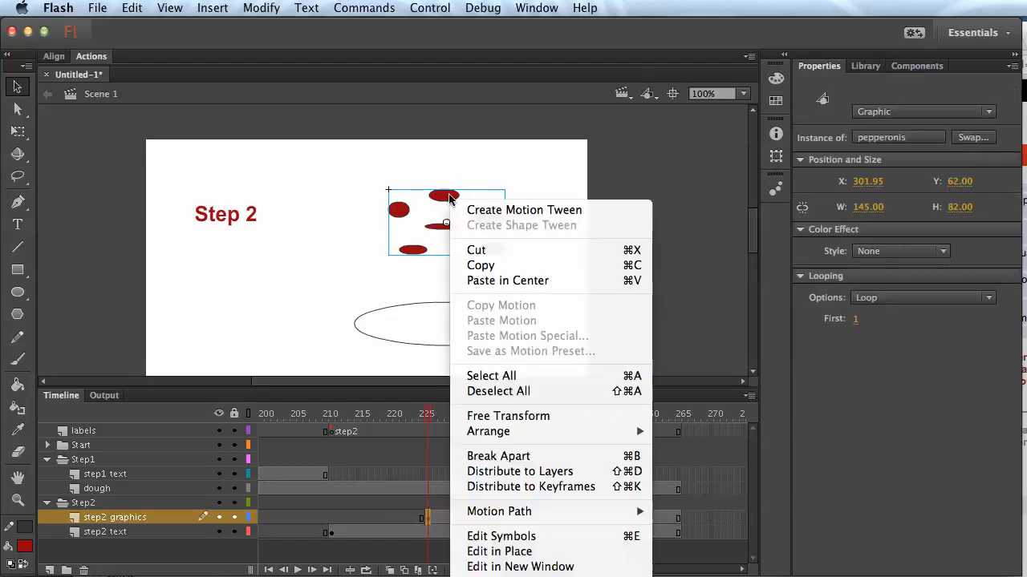
click(455, 210)
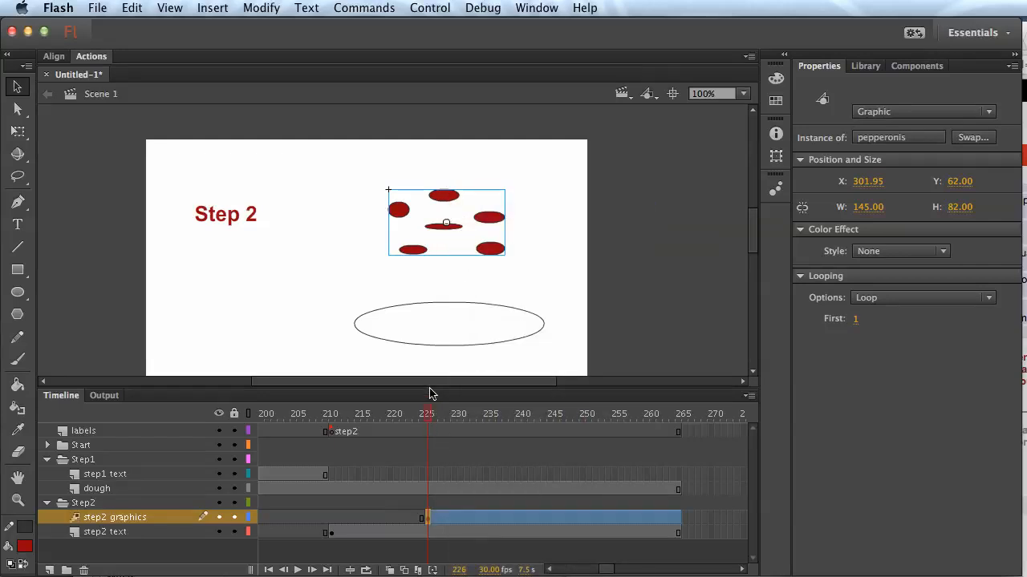
- Place the pepperonis above the stage at frame 226 and lower them onto the dough at frame 244, about X 313, Y 170
drag(444, 193, 437, 81)
drag(427, 414, 543, 423)
drag(489, 151, 507, 347)
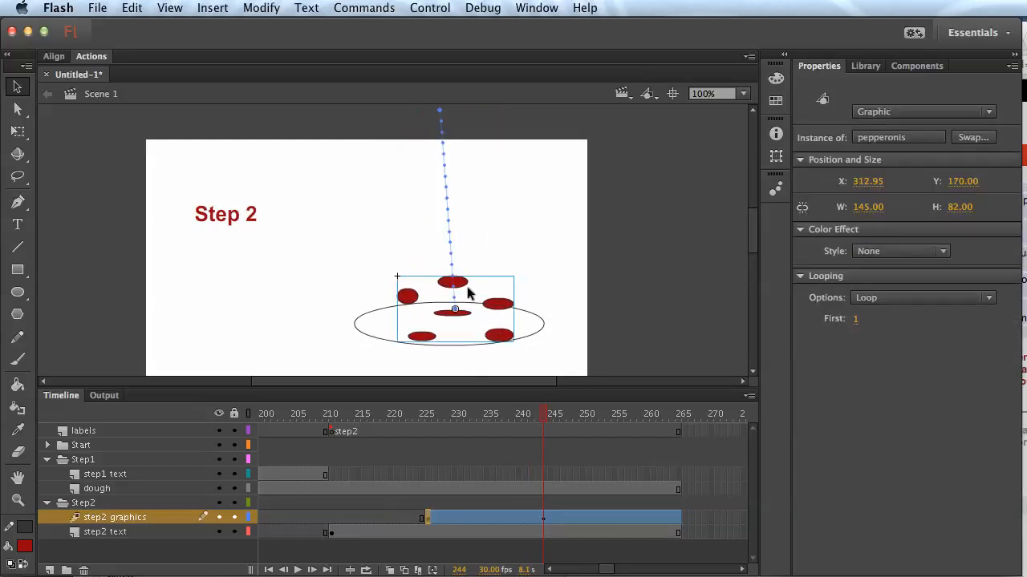
- Squash the pepperonis at frame 244 to about 36 px high with Free Transform, keeping their width
click(18, 131)
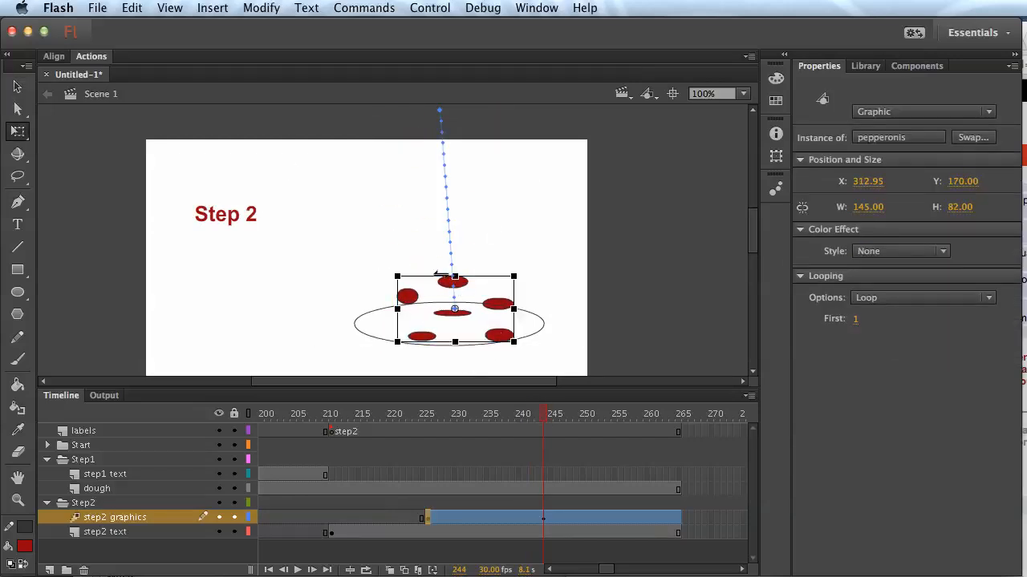
drag(455, 277, 457, 295)
click(494, 311)
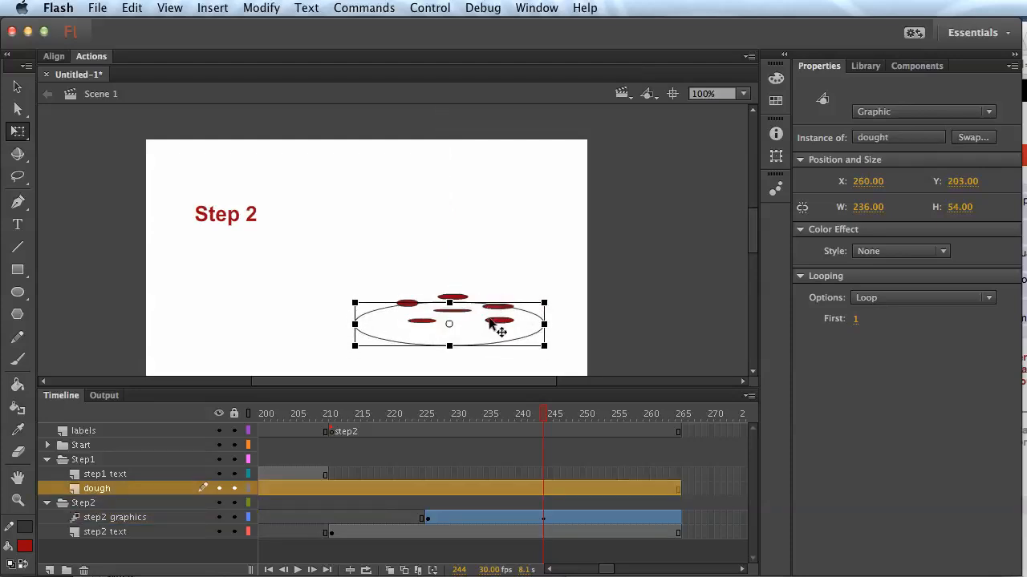
click(499, 320)
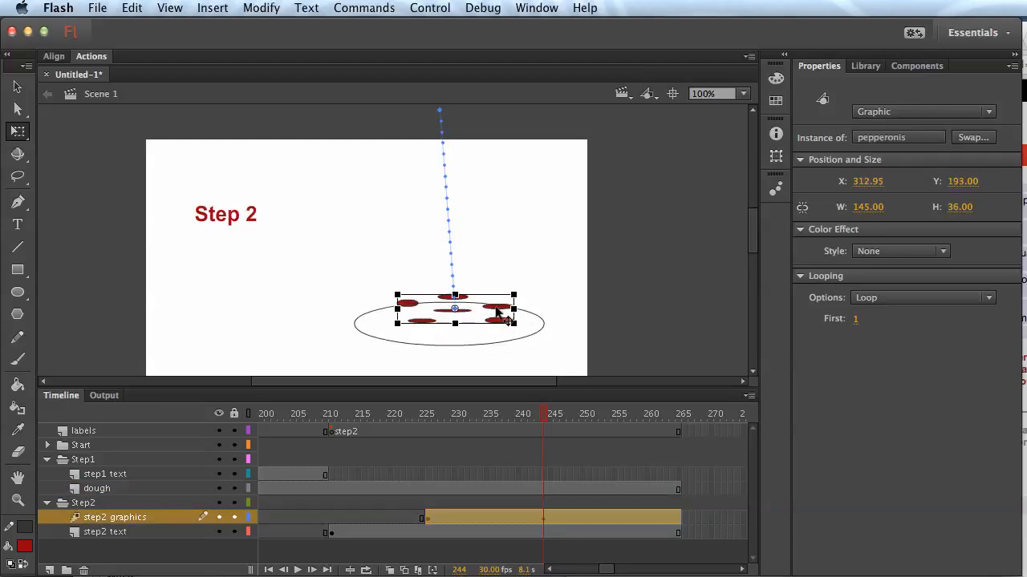
- Lock the dough layer and move the flattened pepperonis down so they sit inside the dough oval at frame 244
click(495, 313)
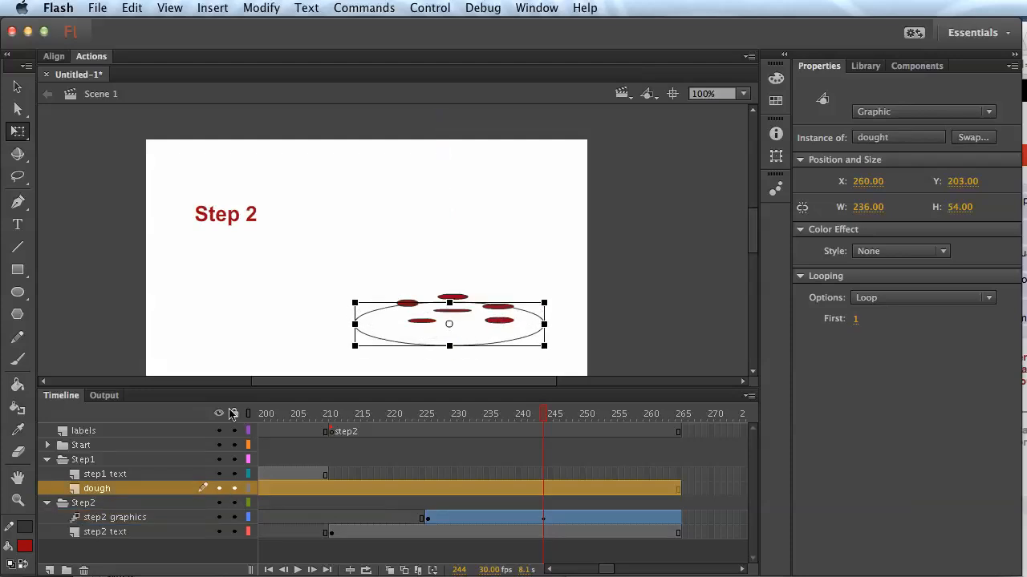
click(235, 488)
click(498, 320)
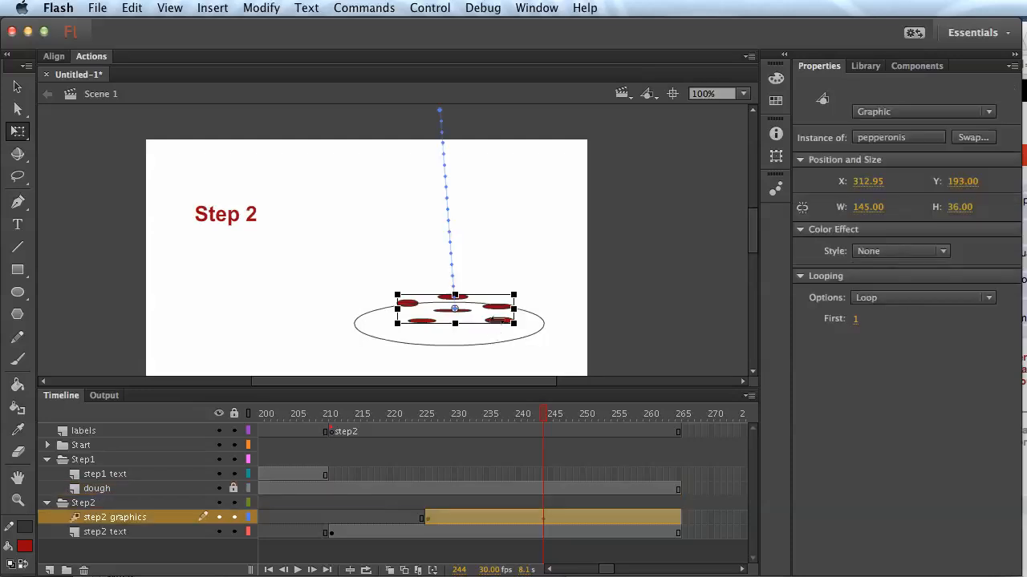
drag(483, 323, 479, 337)
click(526, 299)
- Scrub through the pepperoni tween to frame 265 and bring the start of the timeline back into view
drag(504, 416, 683, 462)
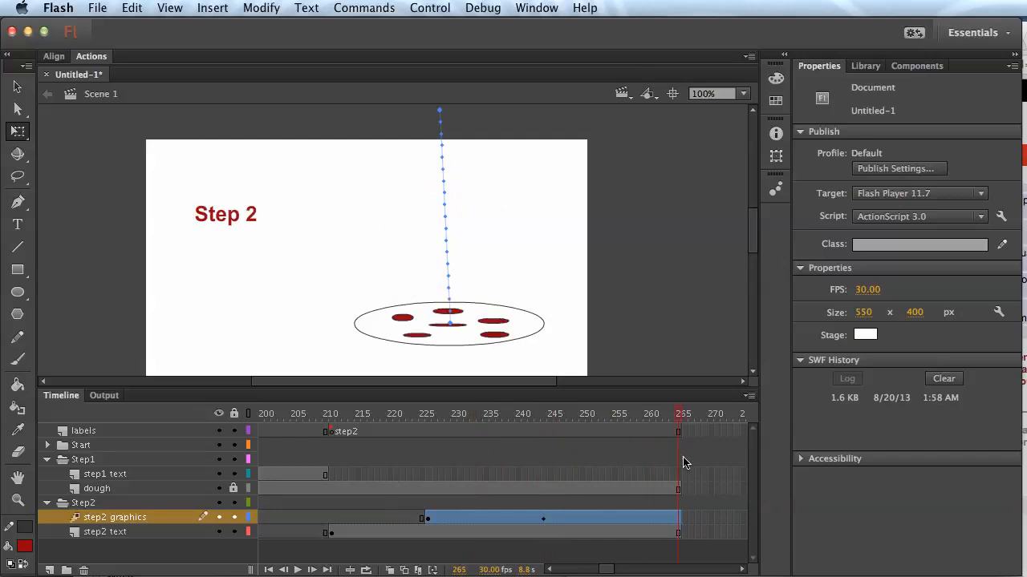
drag(607, 571, 561, 571)
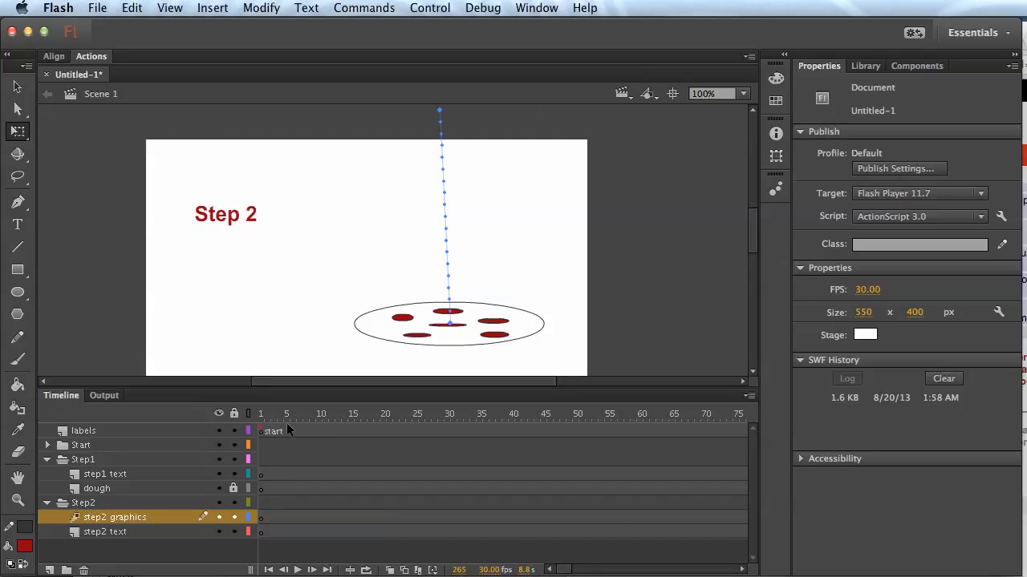
drag(562, 569, 539, 571)
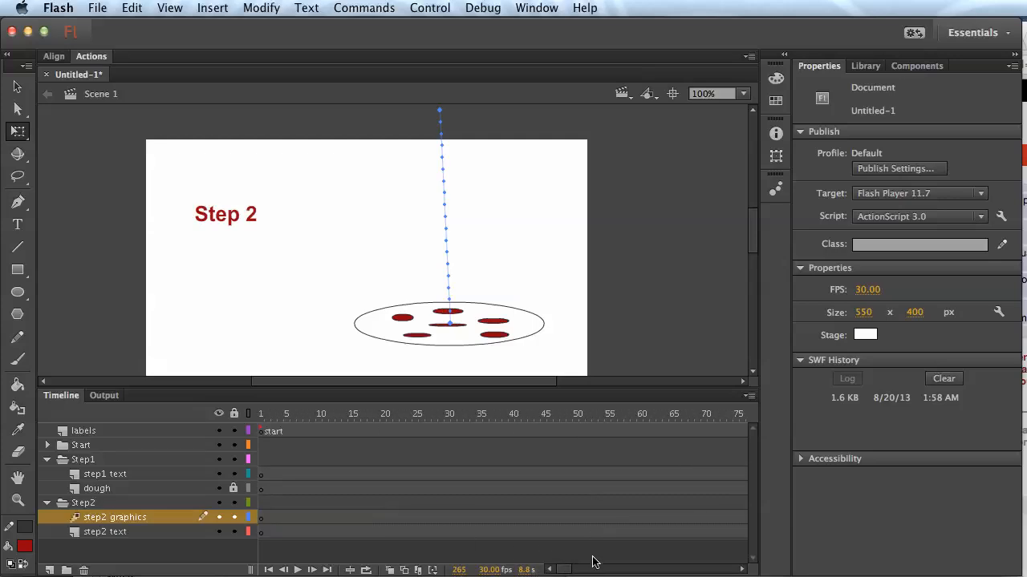